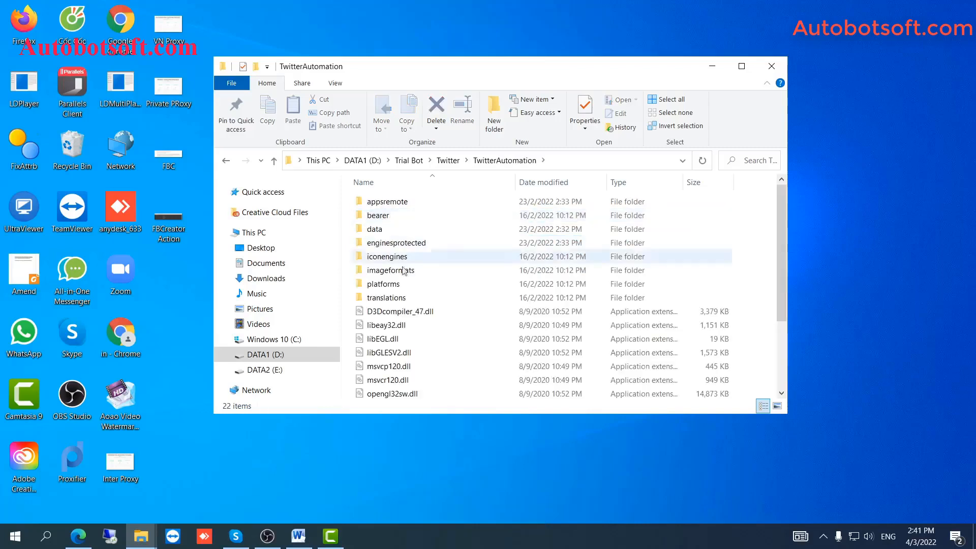
# Scroll the TwitterAutomation program folder's file list down to find the program
pyautogui.scroll(-3, 397, 402)
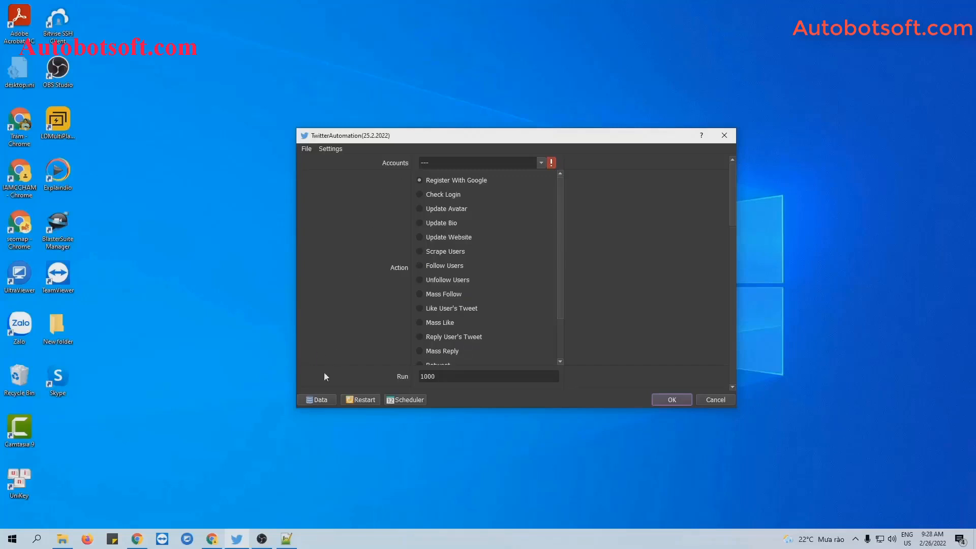
# In Database Manager, add an account group named Tutorial and select it
pyautogui.click(315, 399)
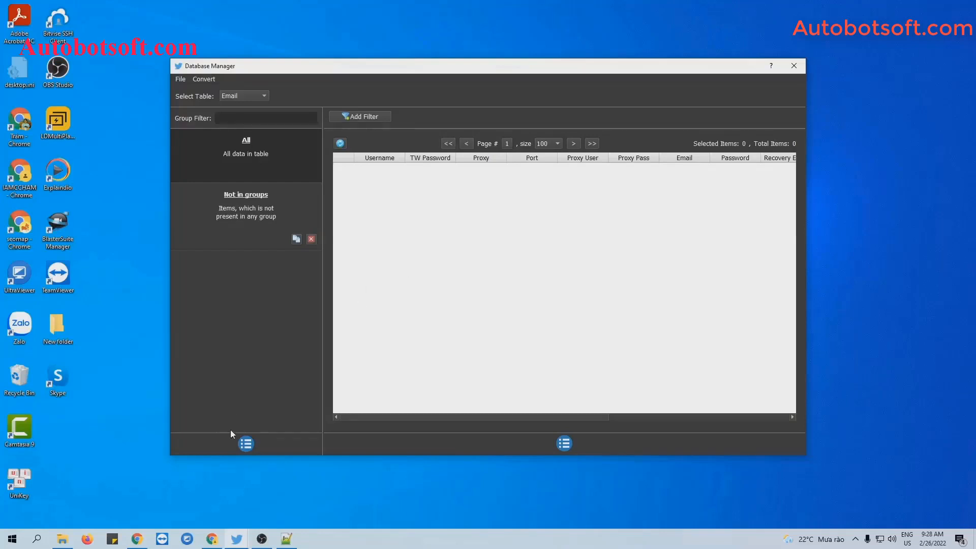
pyautogui.click(244, 446)
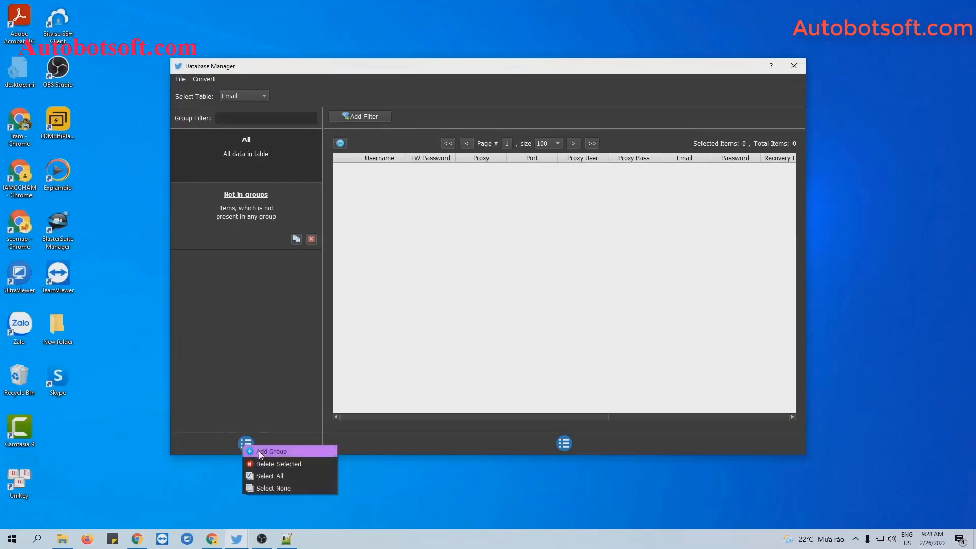
pyautogui.click(258, 451)
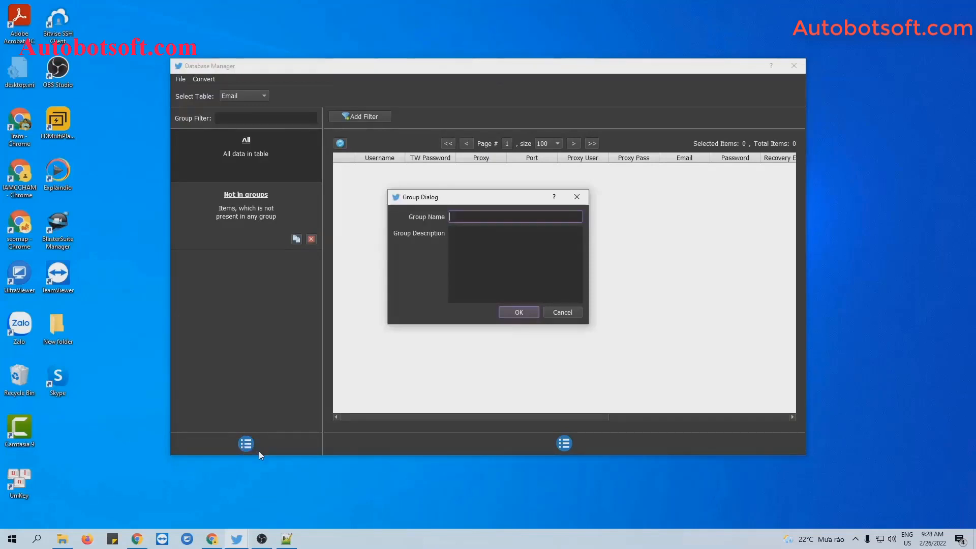
pyautogui.write('Tutorial')
pyautogui.click(504, 311)
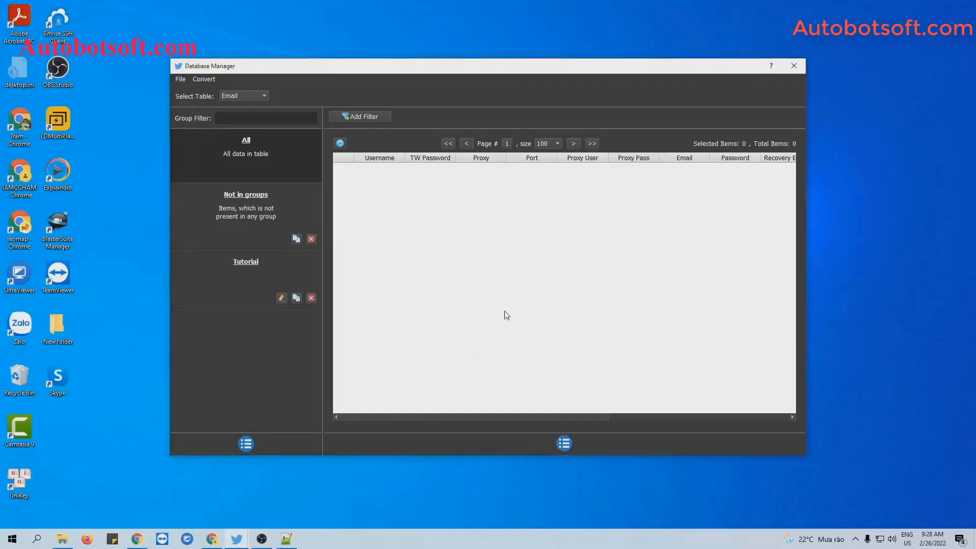
pyautogui.click(259, 263)
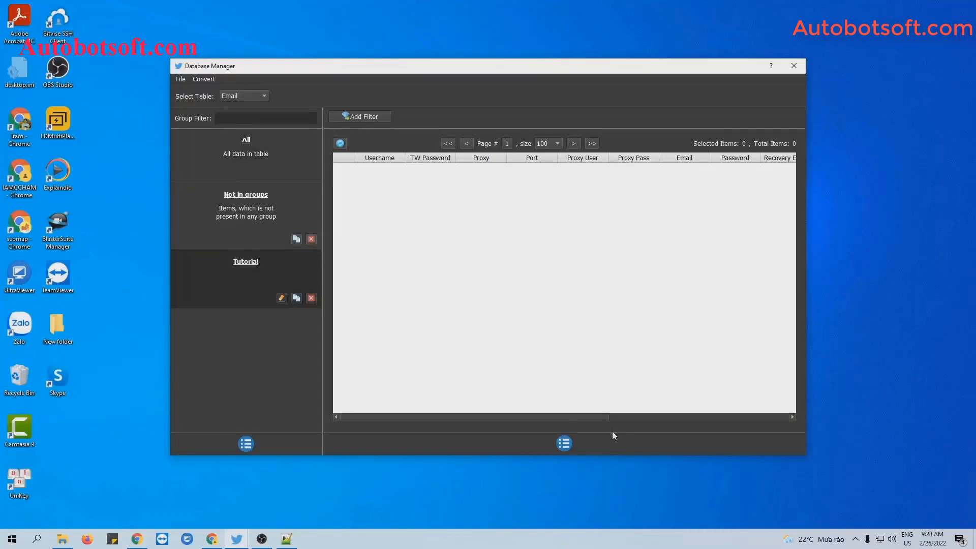
# Add an account with the account's username and Twitter password to the Tutorial group
pyautogui.click(567, 441)
pyautogui.click(575, 442)
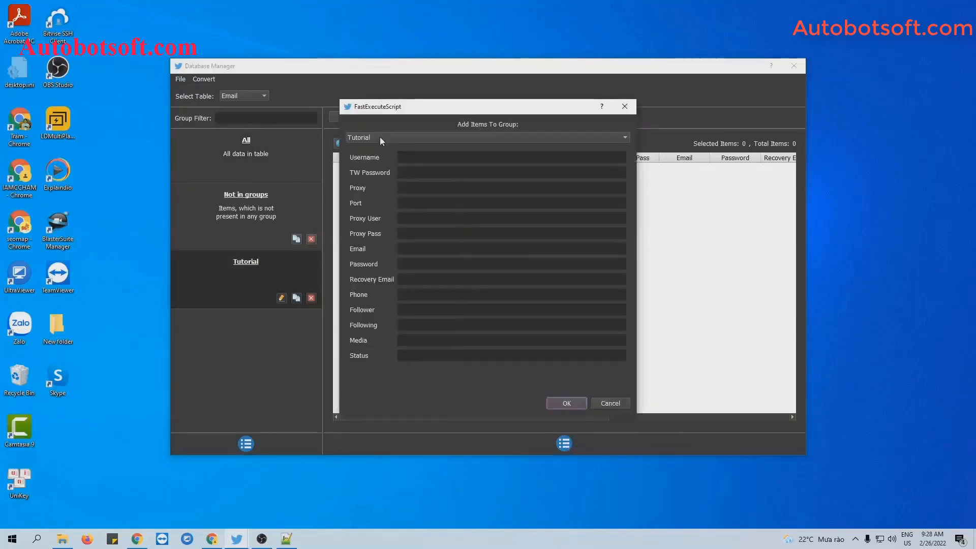
pyautogui.click(414, 158)
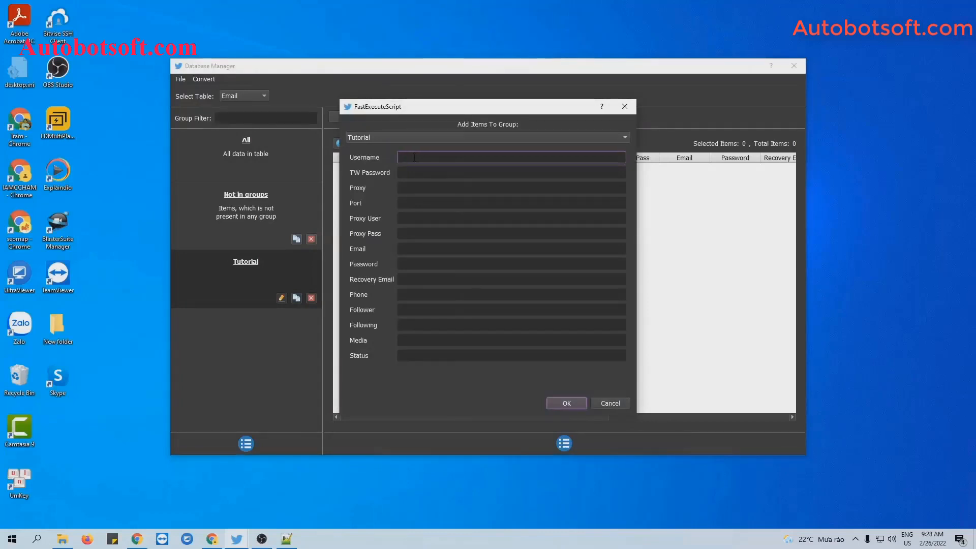
pyautogui.write('qnisoft')
pyautogui.click(411, 173)
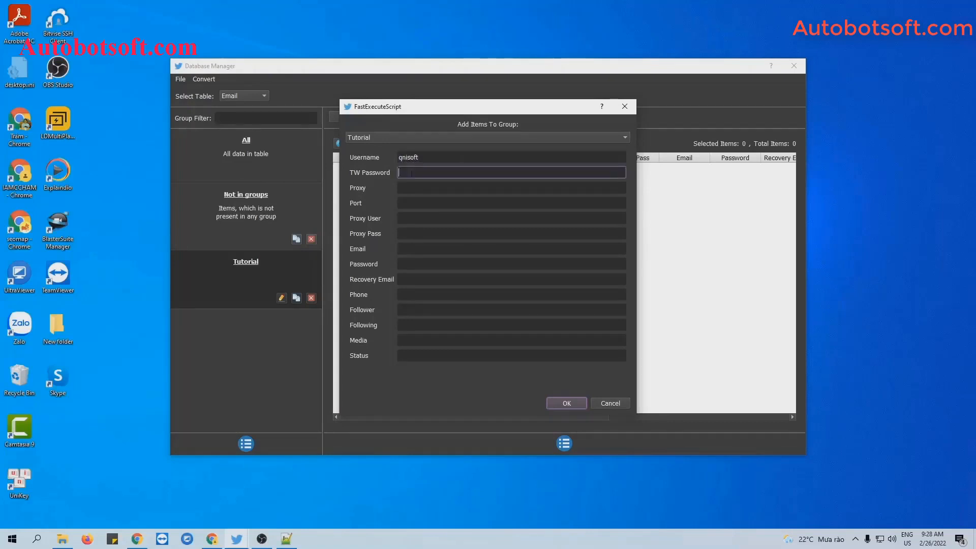
pyautogui.write('123456')
pyautogui.click(418, 188)
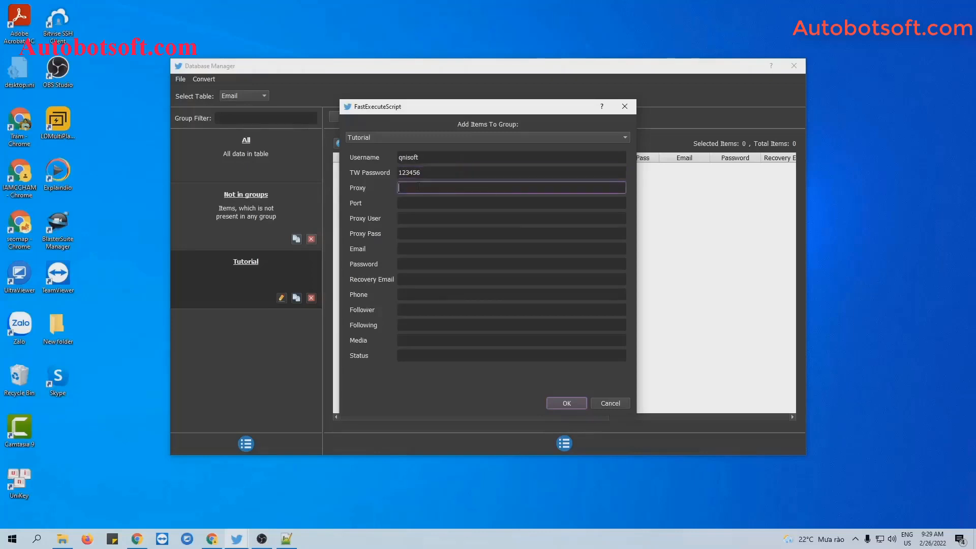
pyautogui.rightClick(414, 189)
pyautogui.click(412, 204)
pyautogui.click(407, 218)
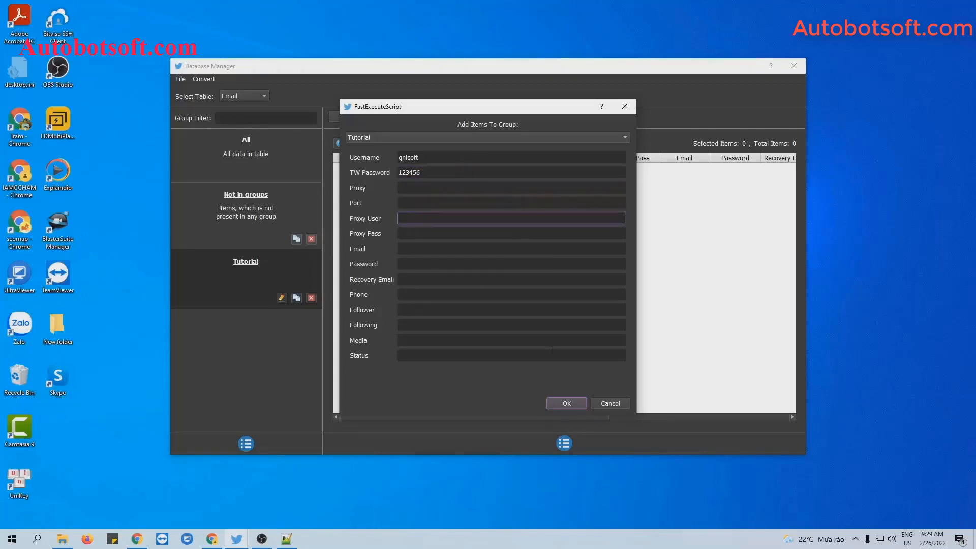
pyautogui.click(568, 403)
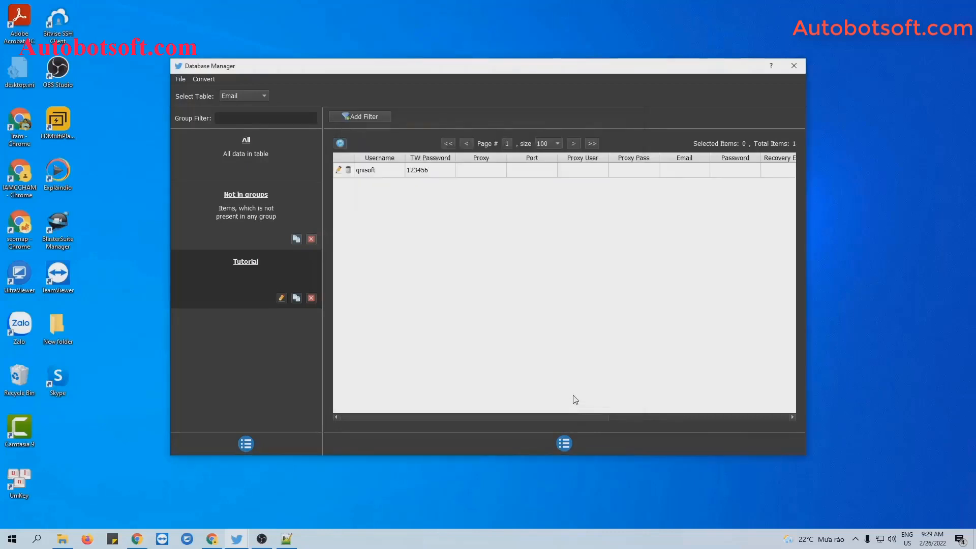
# Reopen the Add Item form and close it without saving
pyautogui.click(565, 443)
pyautogui.click(584, 450)
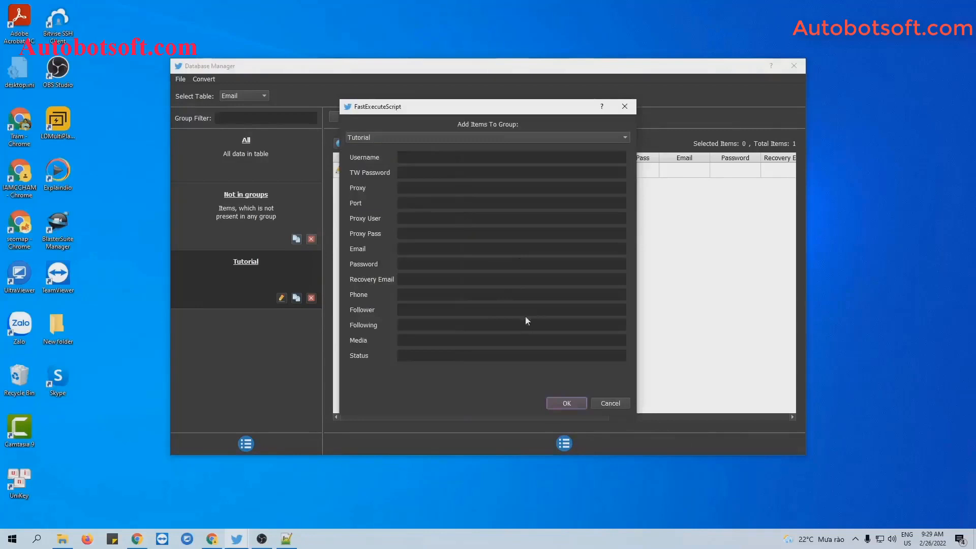
pyautogui.click(630, 108)
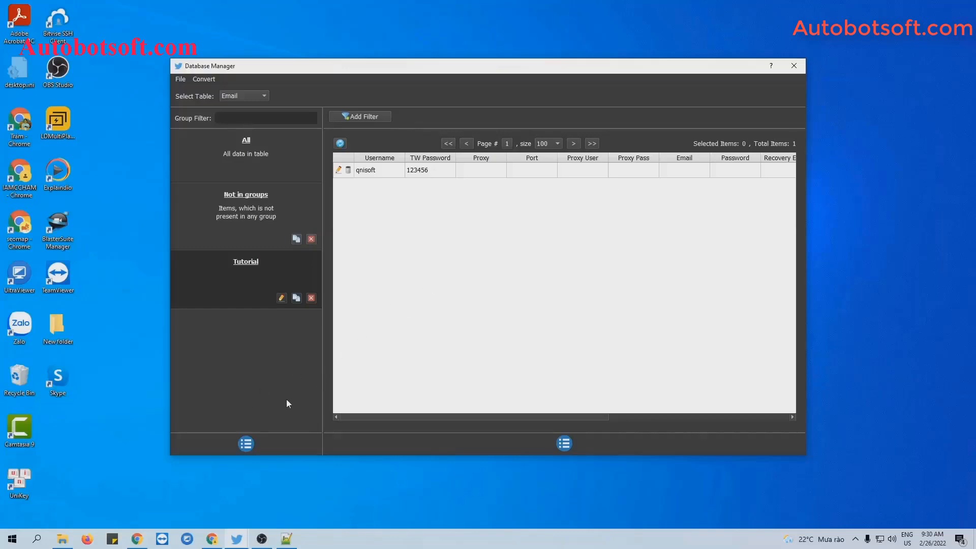
# Create an account group named Tutorial-REG and select it
pyautogui.click(246, 444)
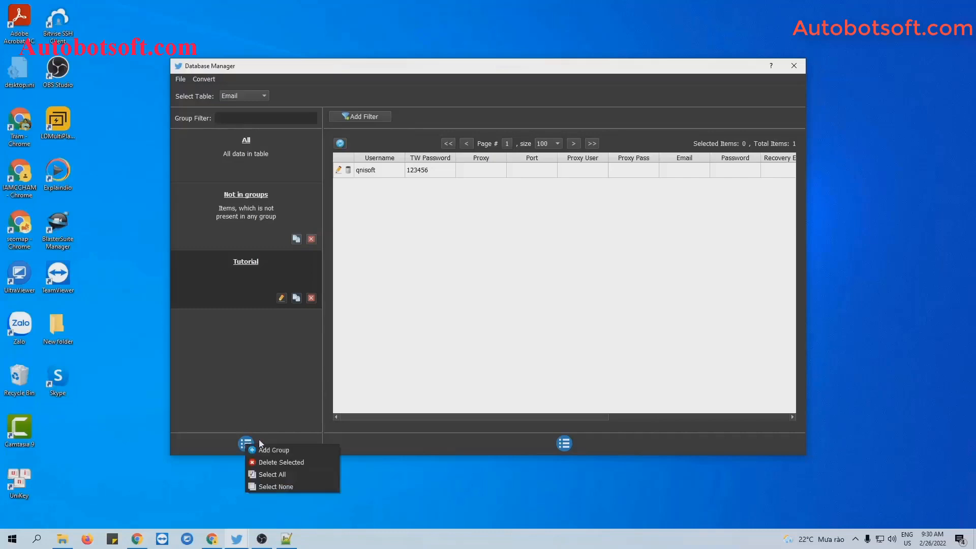
pyautogui.click(264, 448)
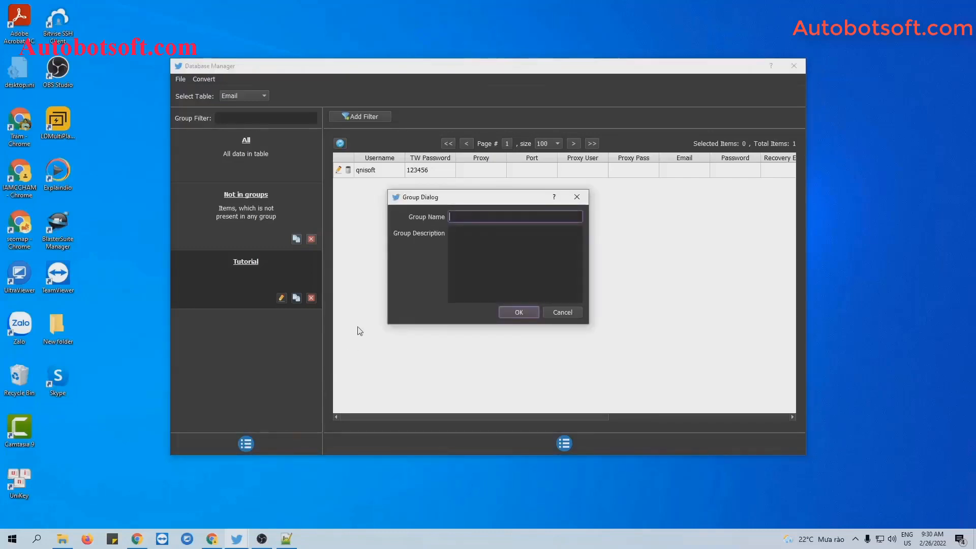
pyautogui.write('Tutorial-REG')
pyautogui.press('Return')
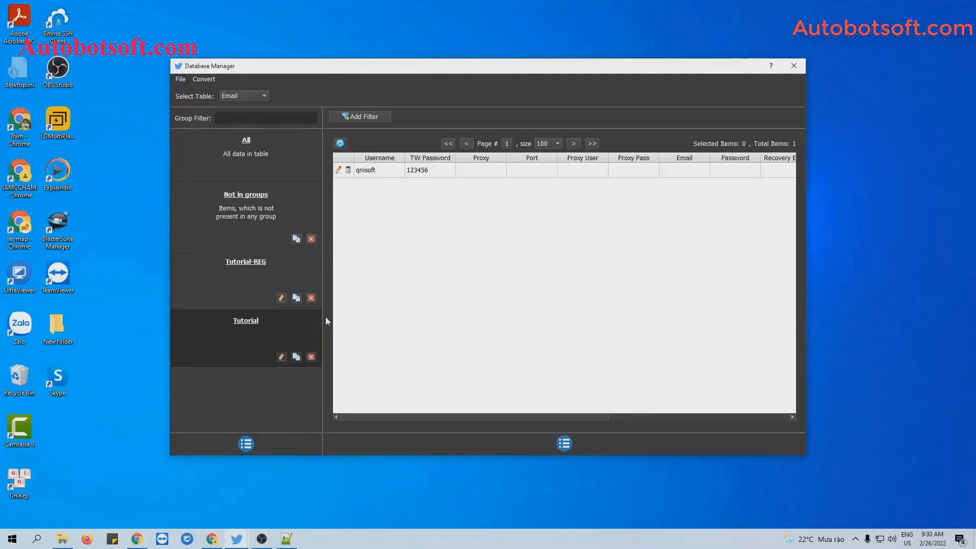
pyautogui.click(263, 261)
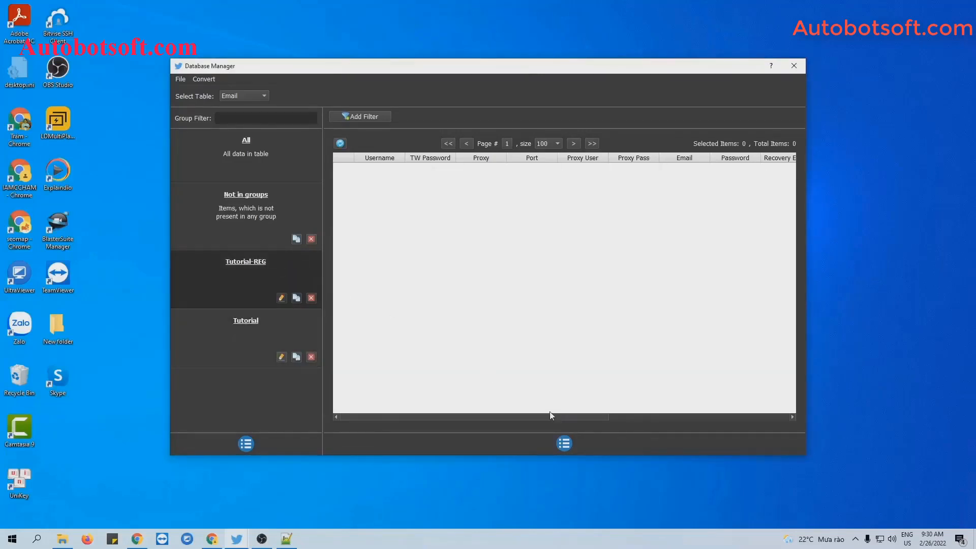
# Add an account to Tutorial-REG with the account's e-mail, password and recovery e-mail
pyautogui.click(567, 443)
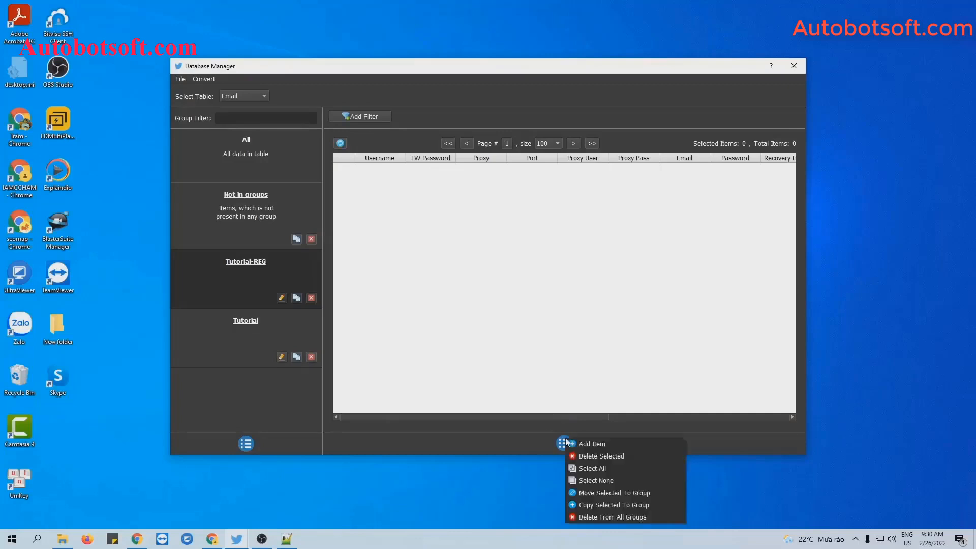
pyautogui.click(574, 441)
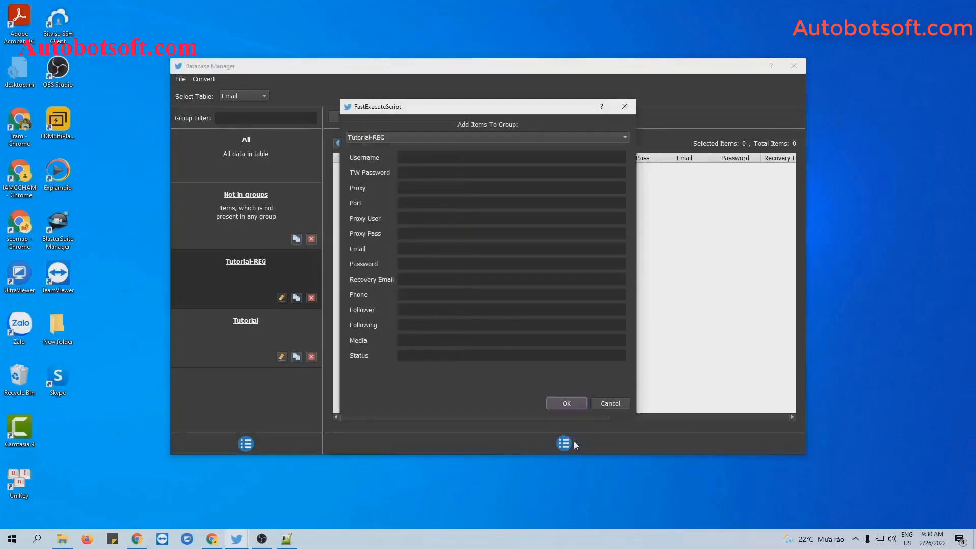
pyautogui.click(410, 167)
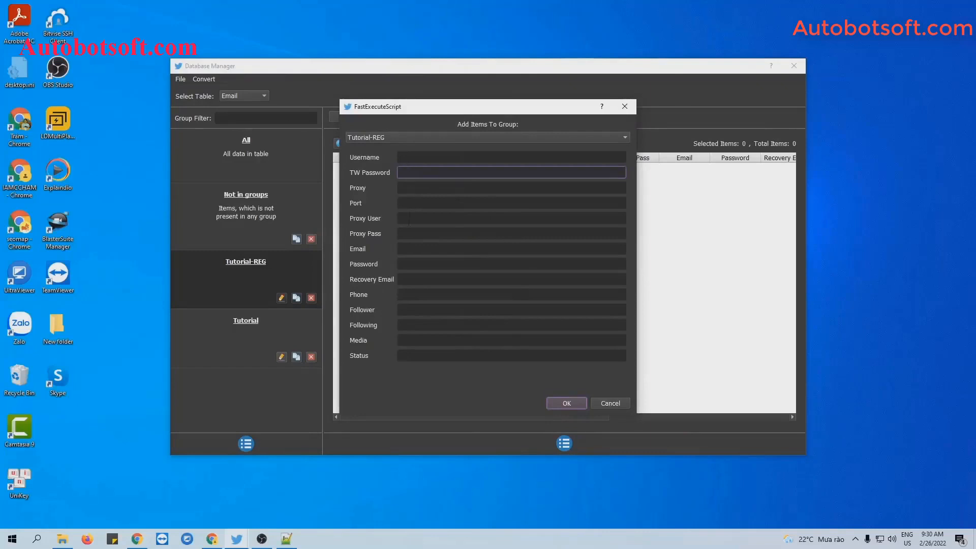
pyautogui.click(410, 248)
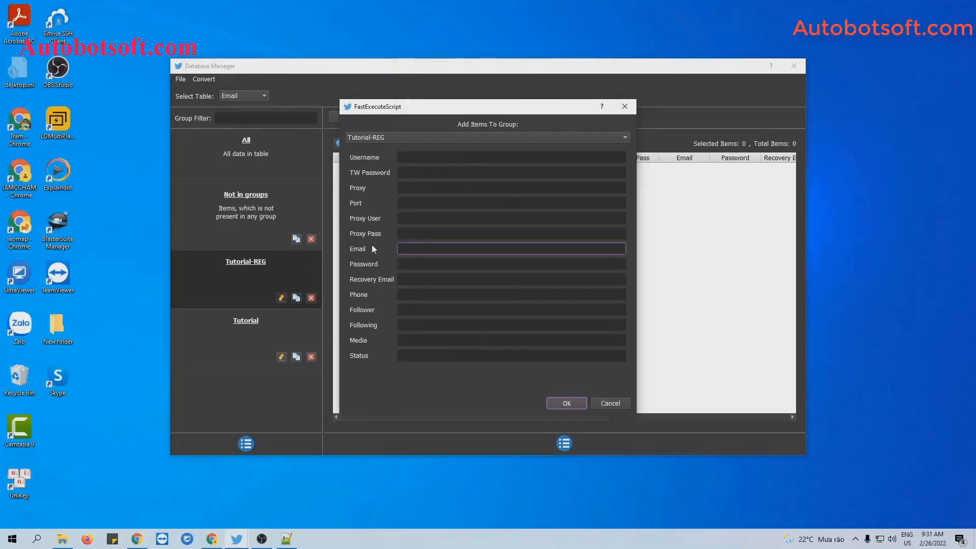
pyautogui.click(420, 267)
pyautogui.write('12')
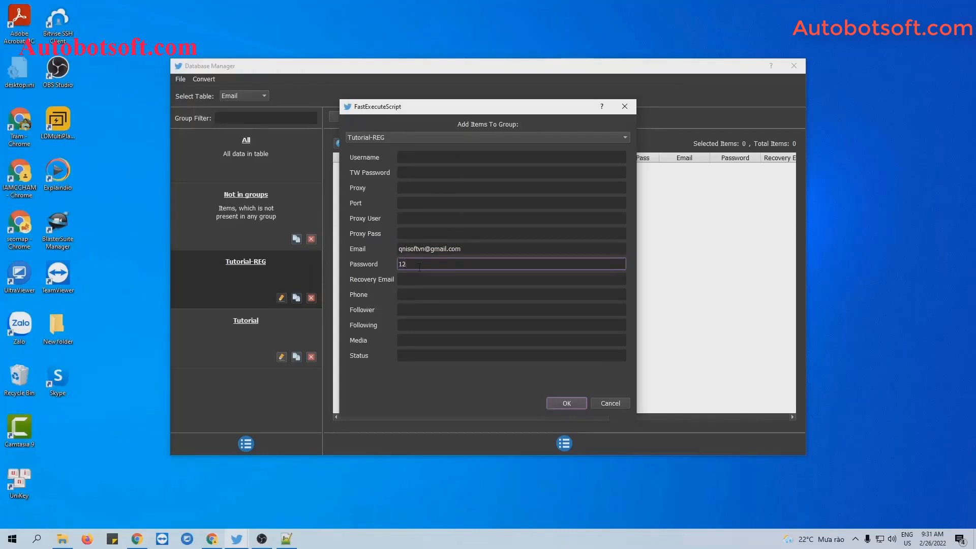
pyautogui.write('3456')
pyautogui.click(415, 278)
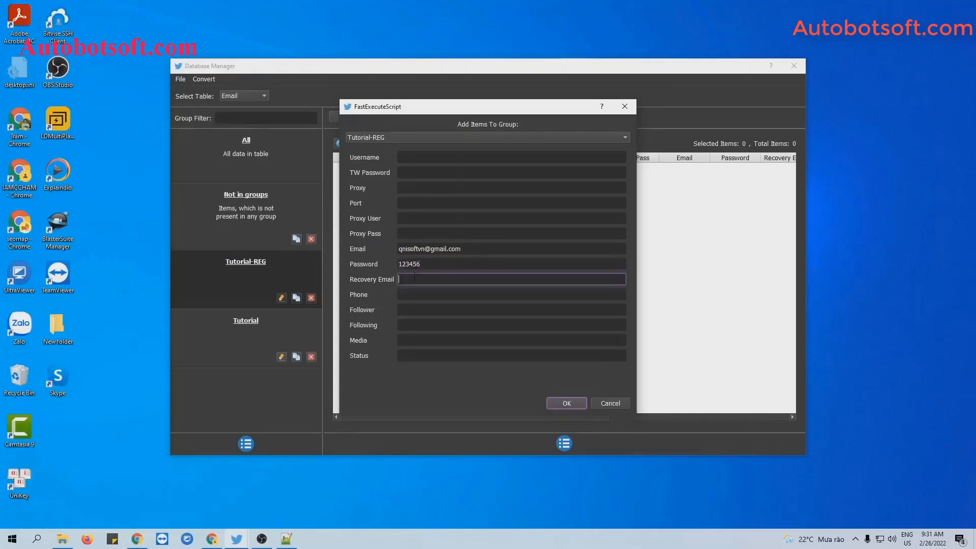
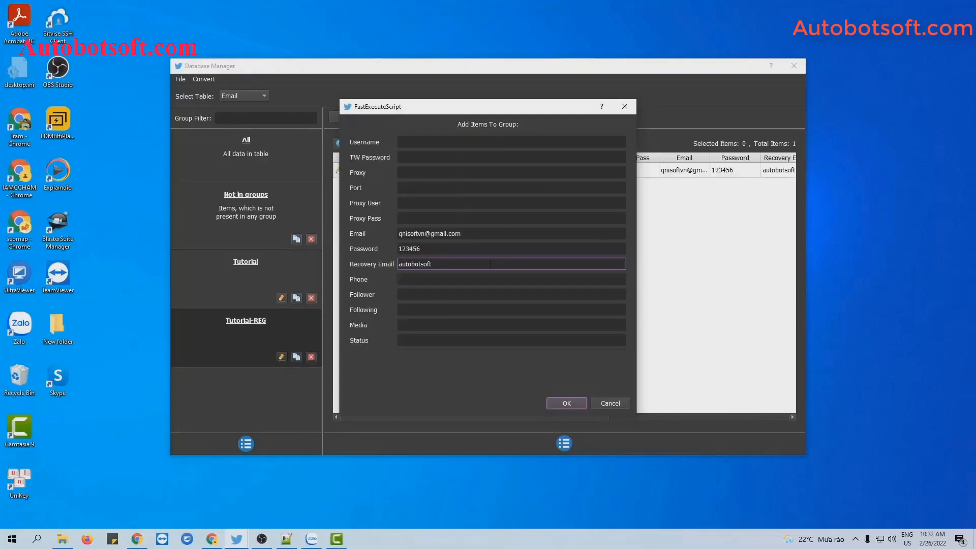
pyautogui.click(567, 403)
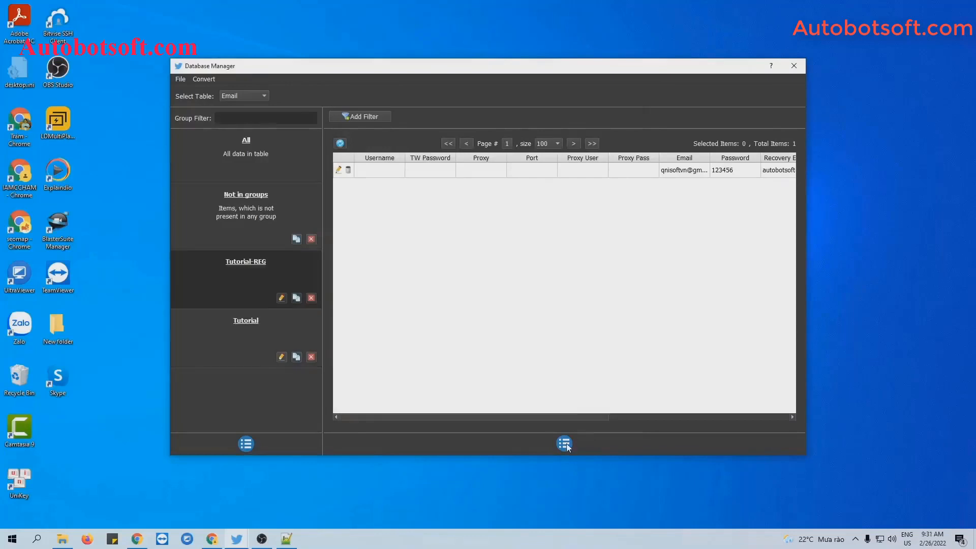
# Reopen the Add Item form and close it without saving
pyautogui.click(566, 443)
pyautogui.click(572, 447)
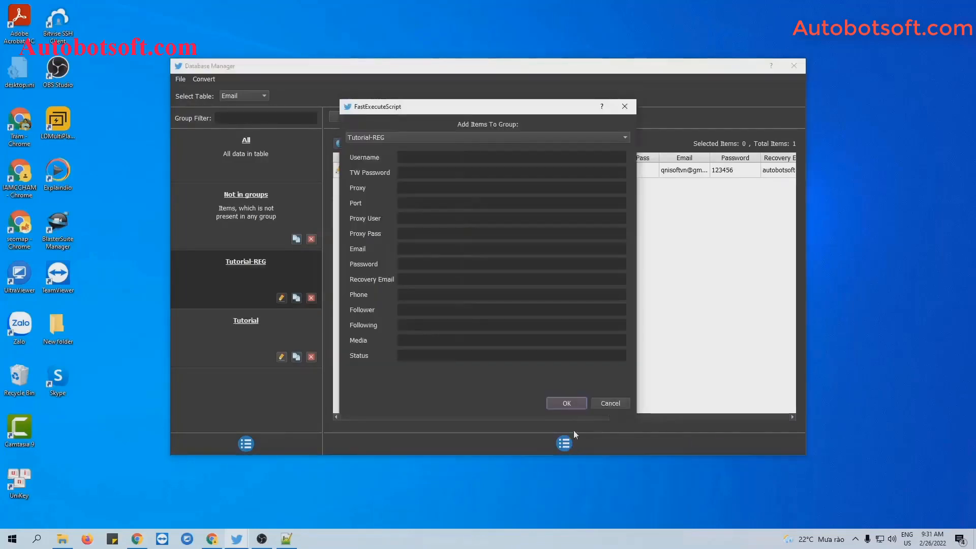
pyautogui.click(626, 107)
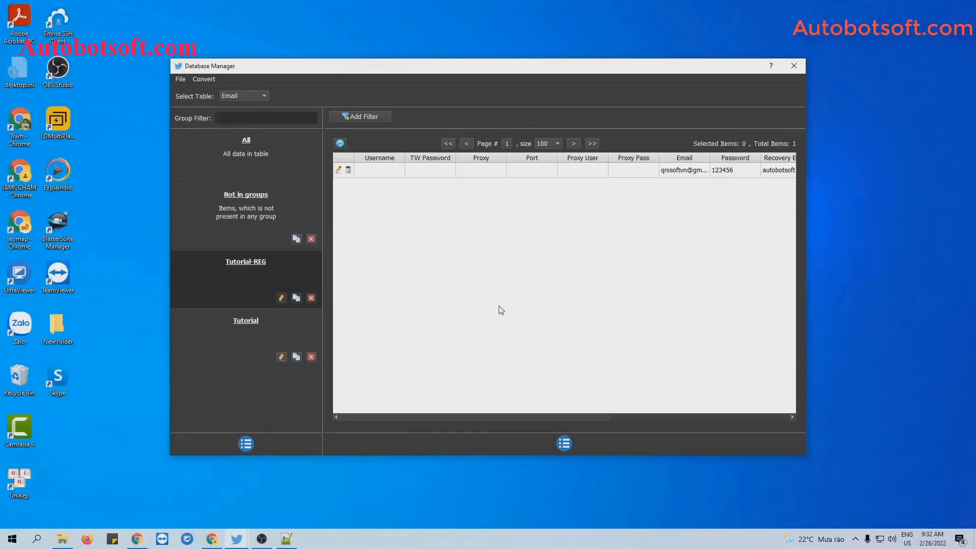
# Create a new text document named account.txt in the Twitter-Automation folder and open it
pyautogui.click(63, 538)
pyautogui.rightClick(128, 303)
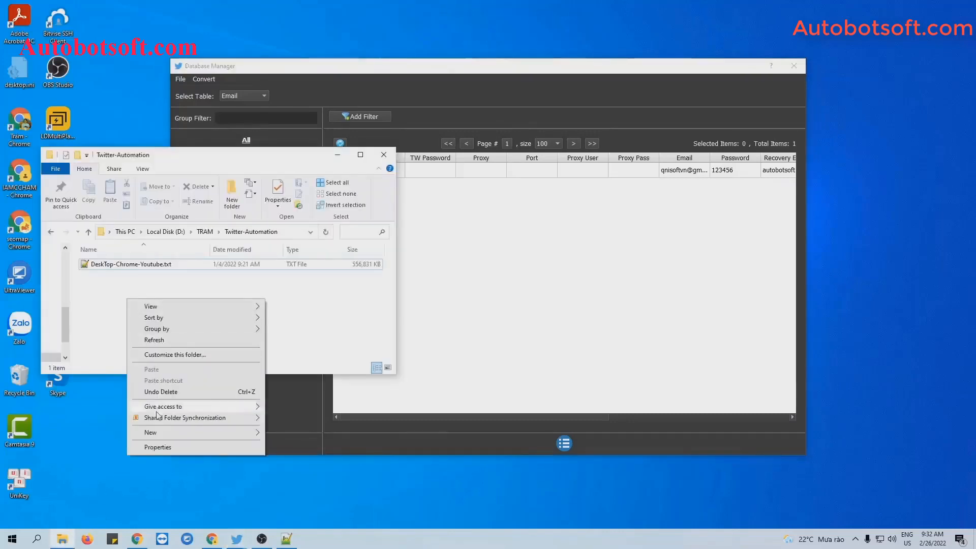
pyautogui.moveTo(152, 433)
pyautogui.click(300, 412)
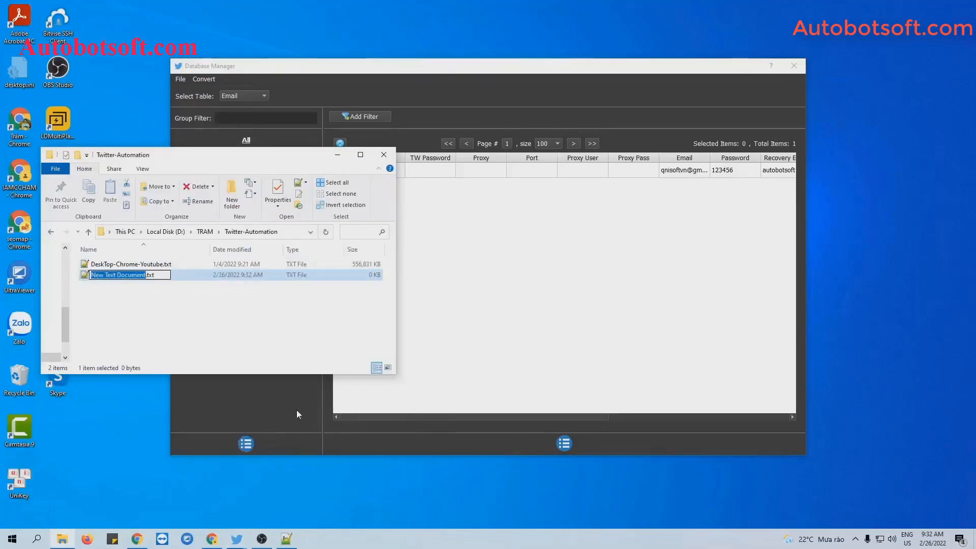
pyautogui.write('accu')
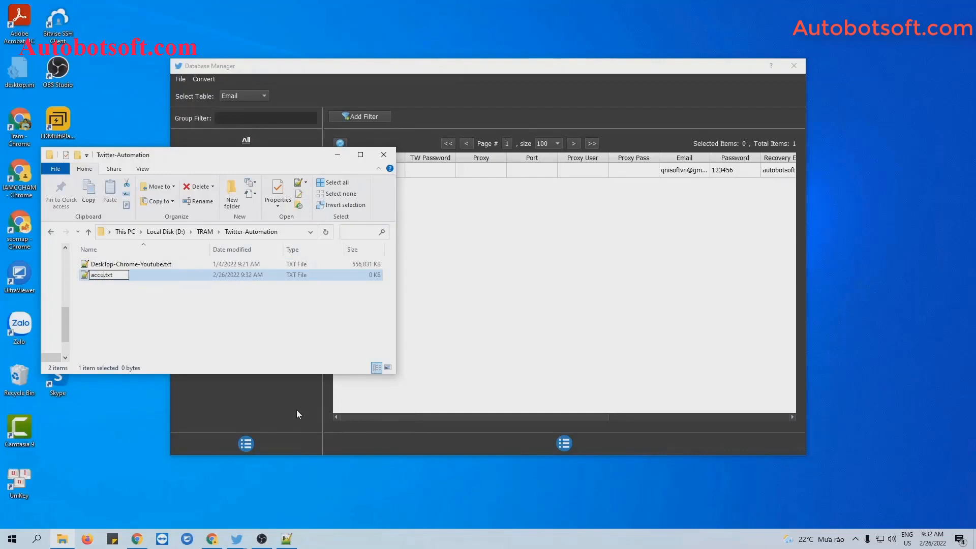
pyautogui.press('BackSpace')
pyautogui.write('ount')
pyautogui.press('Return')
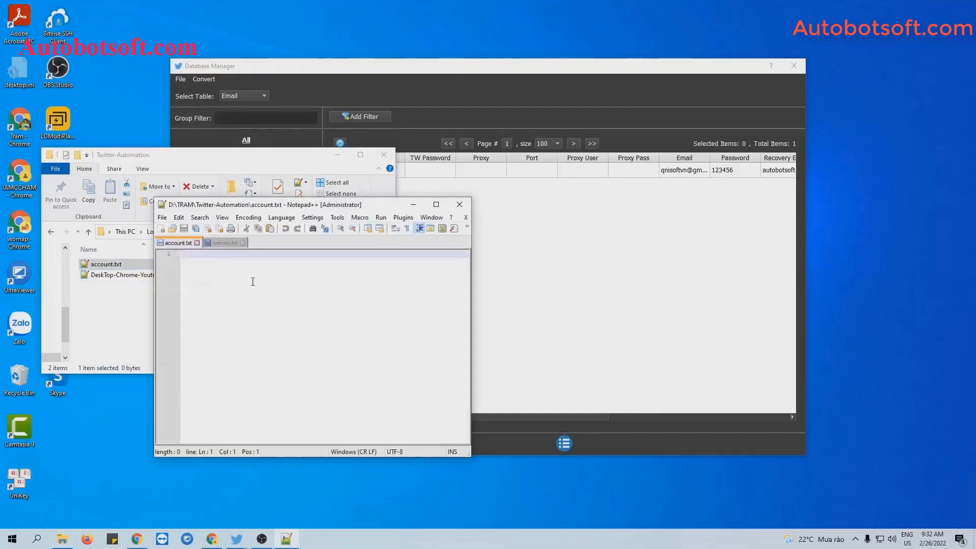
# Enter the username and password as one comma-separated line in account.txt, save, and minimize Notepad++
pyautogui.hotkey('ctrl', 'v')
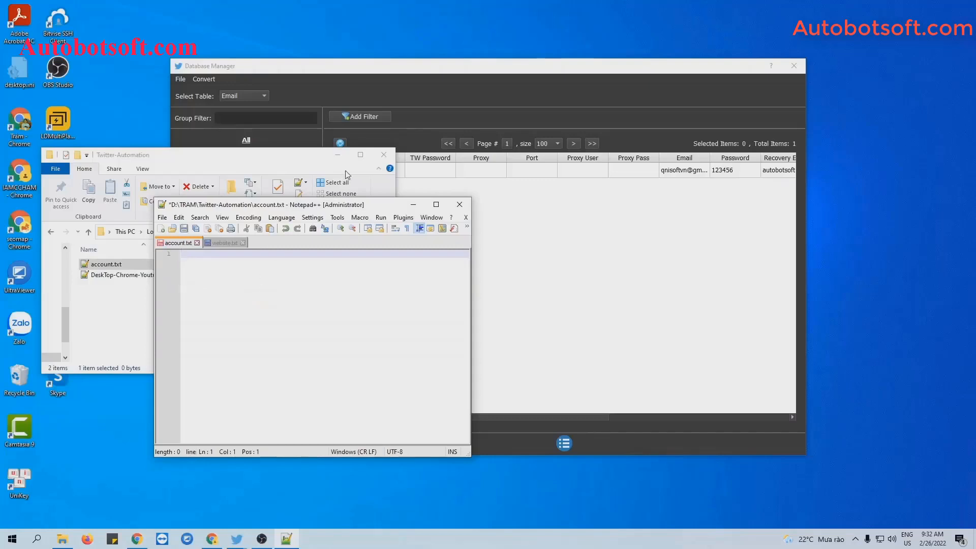
pyautogui.click(337, 155)
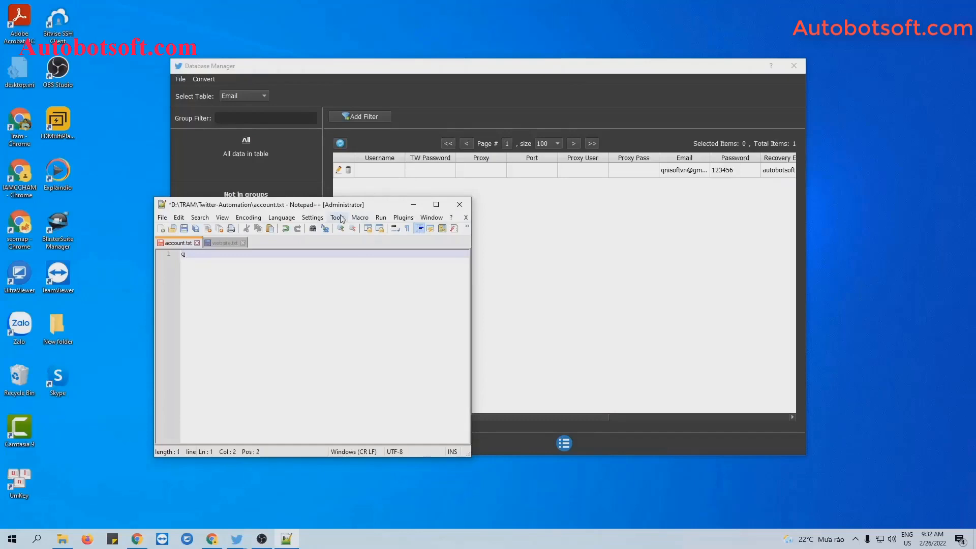
pyautogui.write('iss')
pyautogui.press('BackSpace')
pyautogui.write('oft,')
pyautogui.write('12345')
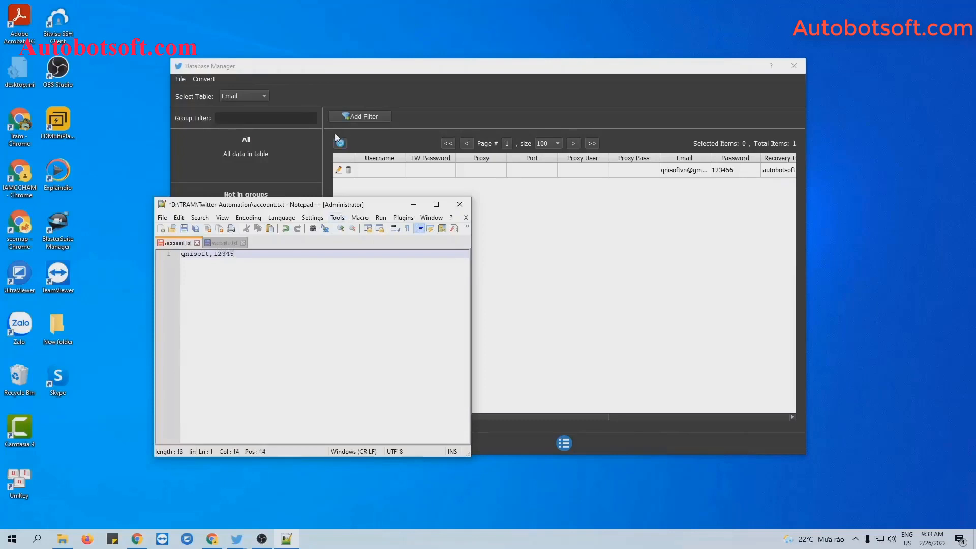
pyautogui.click(184, 229)
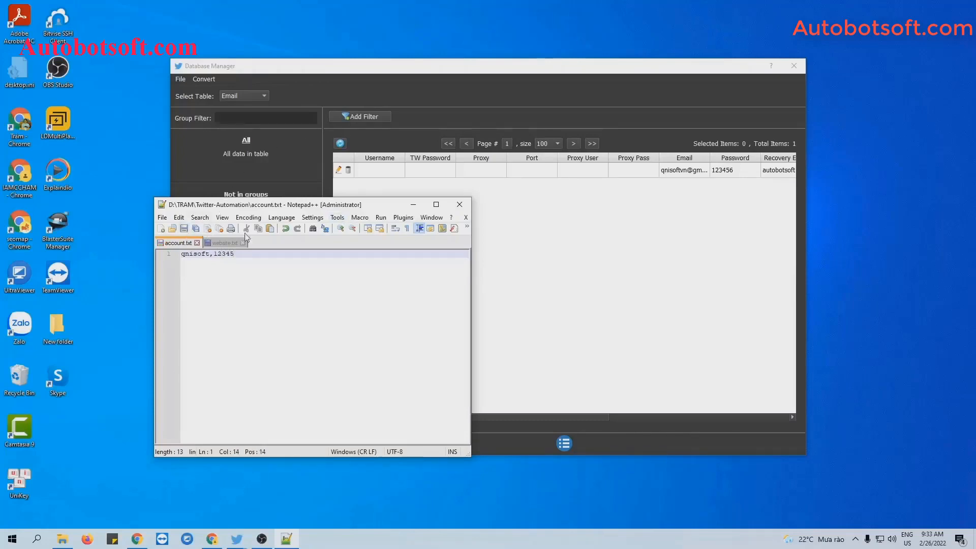
pyautogui.click(412, 208)
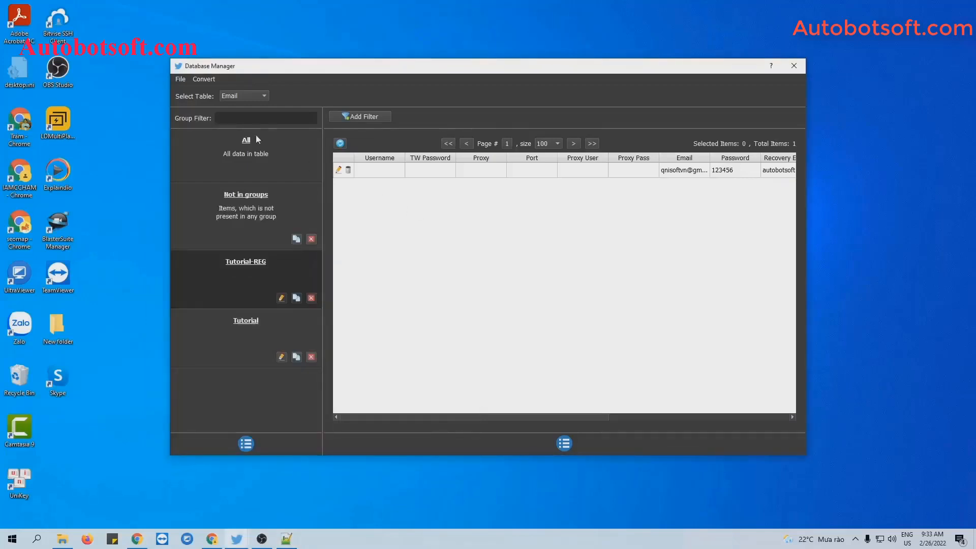
# Import account.txt into the database with Convert > Import Csv
pyautogui.click(203, 80)
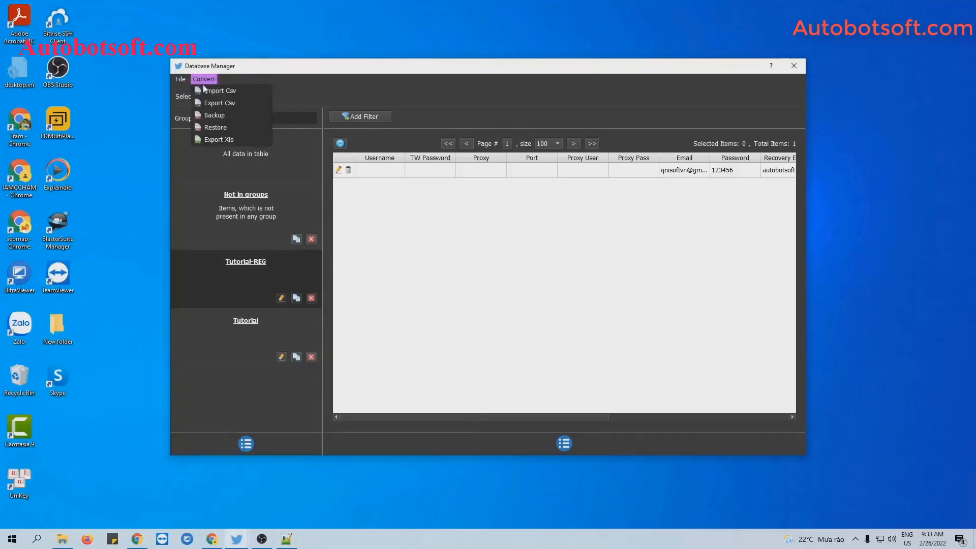
pyautogui.click(222, 90)
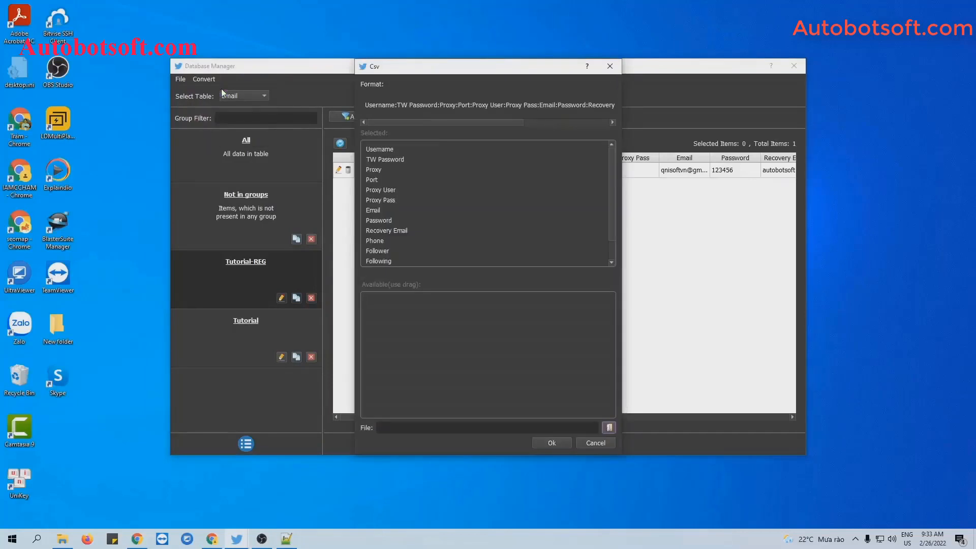
pyautogui.click(609, 427)
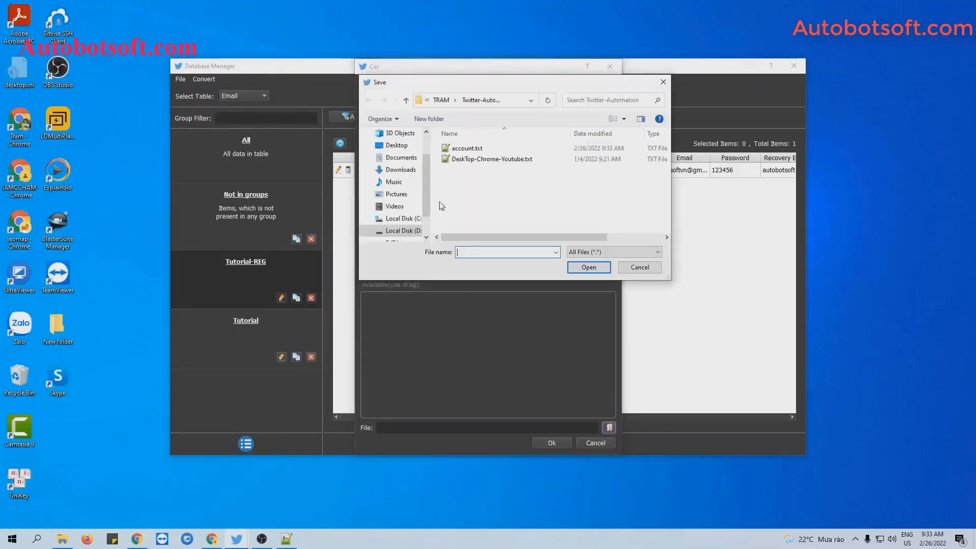
pyautogui.click(467, 148)
pyautogui.click(588, 268)
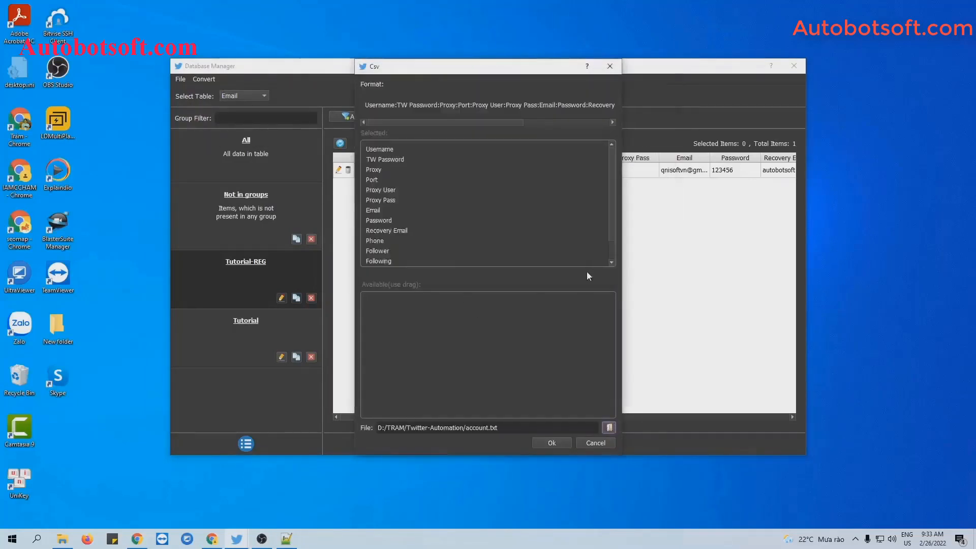
pyautogui.click(562, 443)
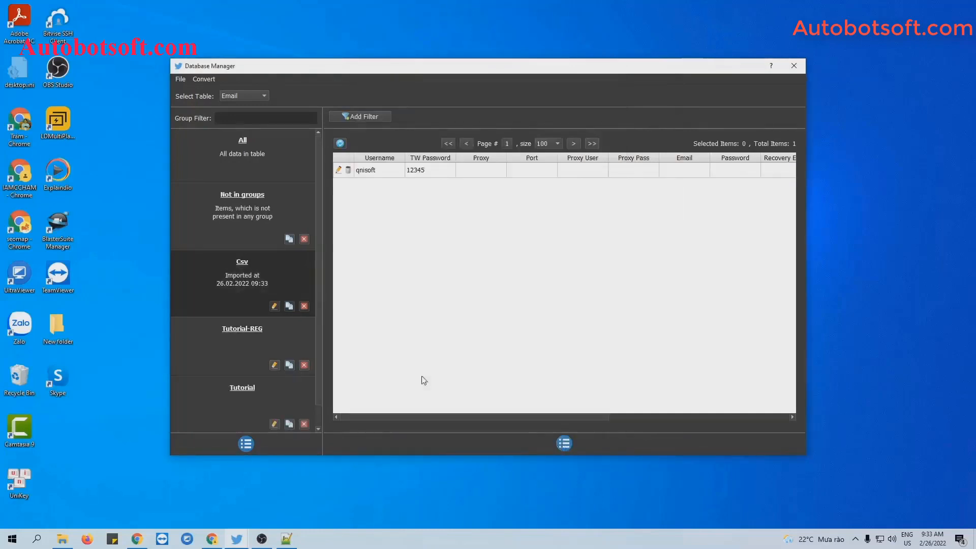
# Rename the newly imported group to Tutorial1
pyautogui.click(275, 305)
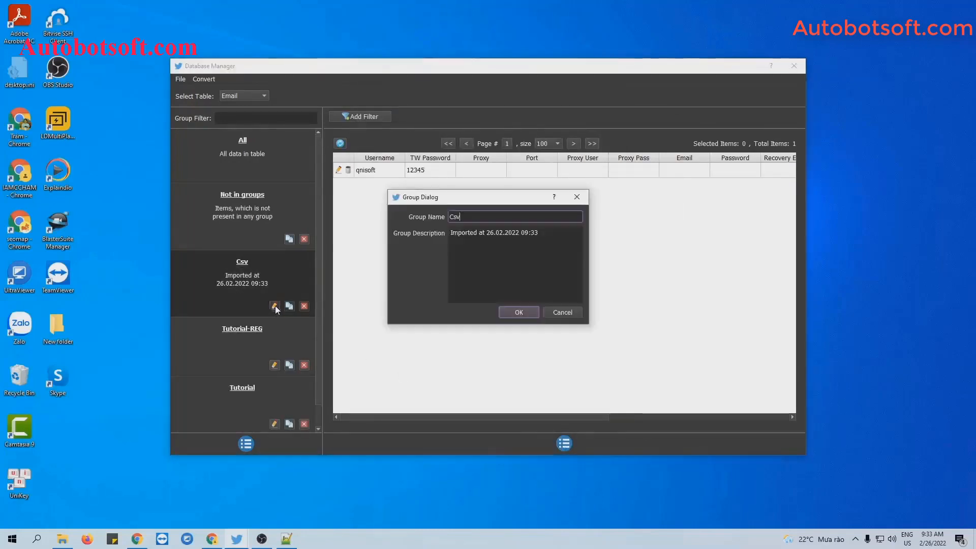
pyautogui.press('BackSpace')
pyautogui.write('Tutorisl')
pyautogui.press('BackSpace')
pyautogui.press('BackSpace')
pyautogui.write('al1')
pyautogui.click(513, 312)
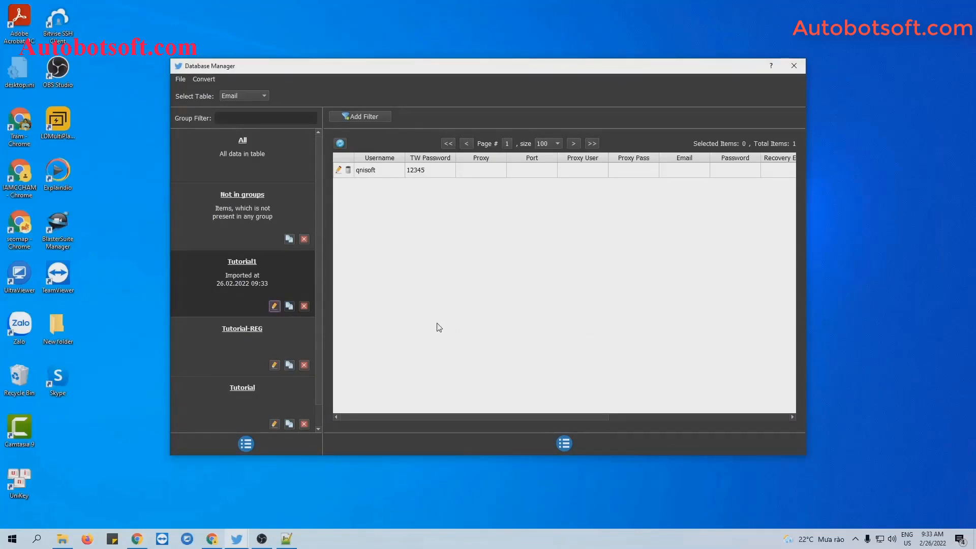
# Create a new text document named gmail.txt in the Twitter-Automation folder and open it in Notepad++
pyautogui.click(66, 540)
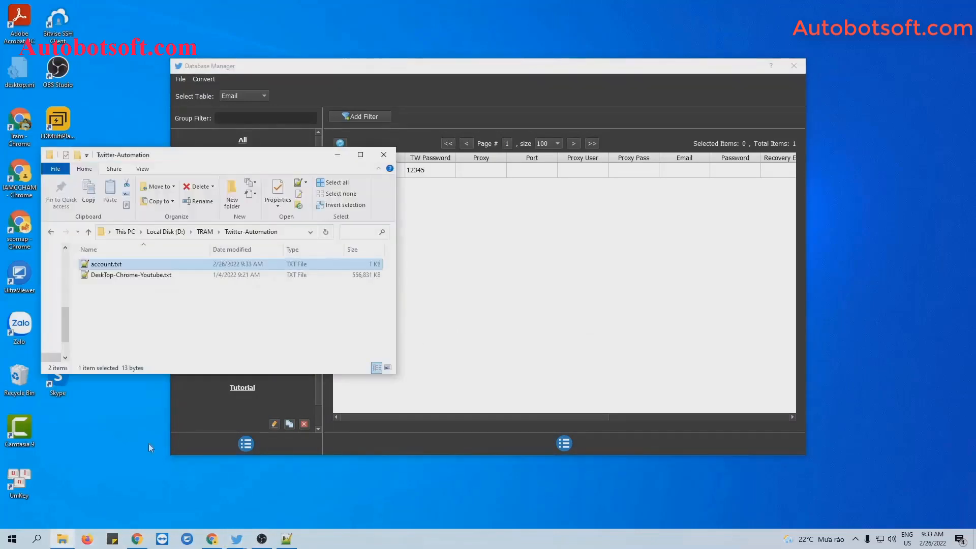
pyautogui.rightClick(190, 302)
pyautogui.moveTo(231, 434)
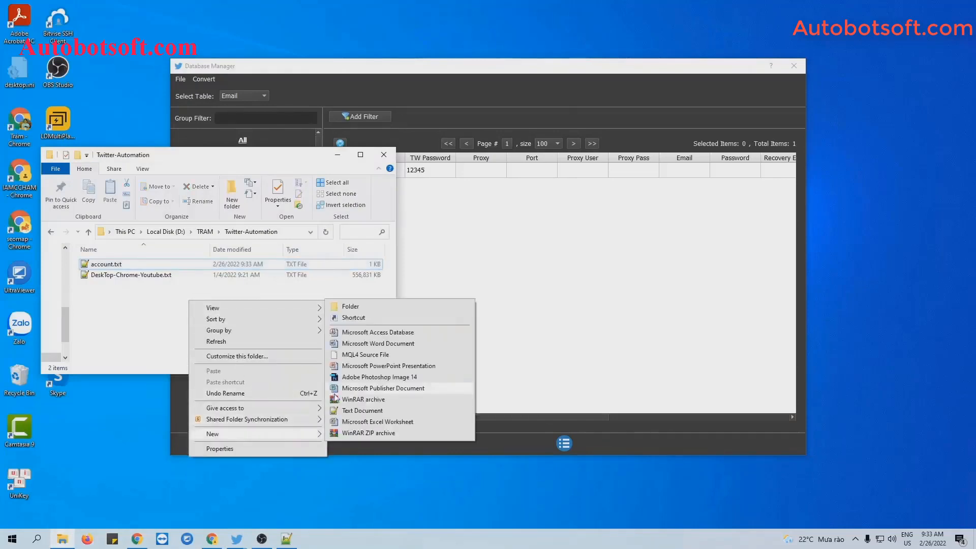
pyautogui.click(350, 410)
pyautogui.write('gm')
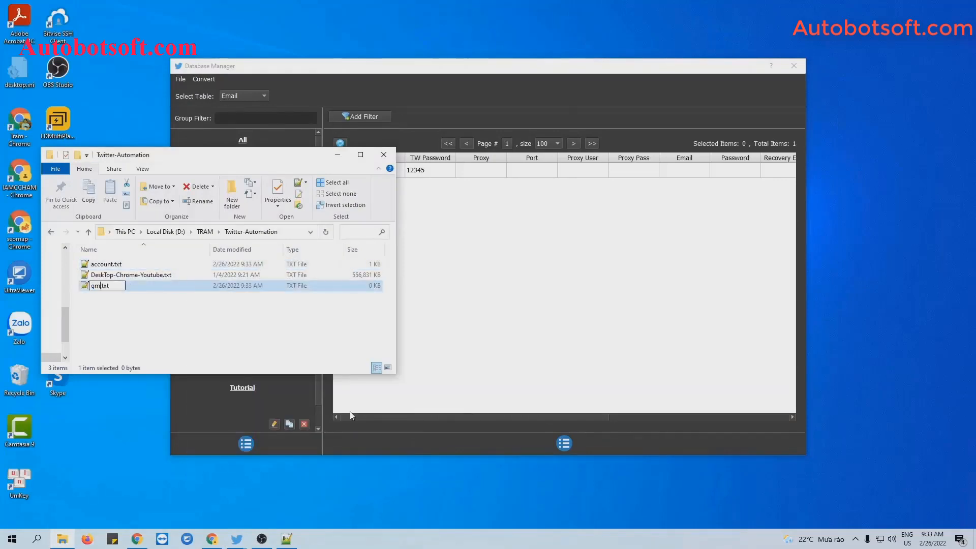
pyautogui.write('ail')
pyautogui.press('Return')
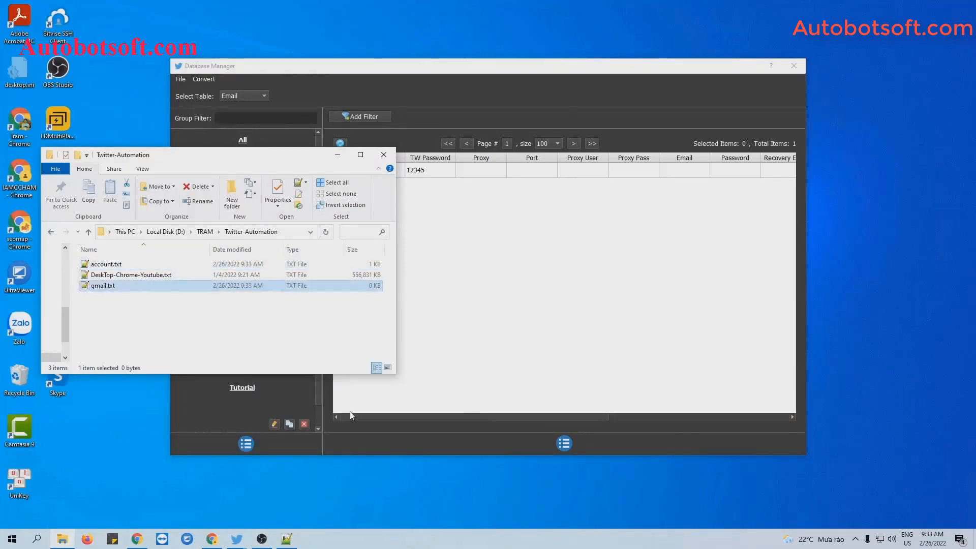
pyautogui.doubleClick(178, 291)
pyautogui.click(337, 155)
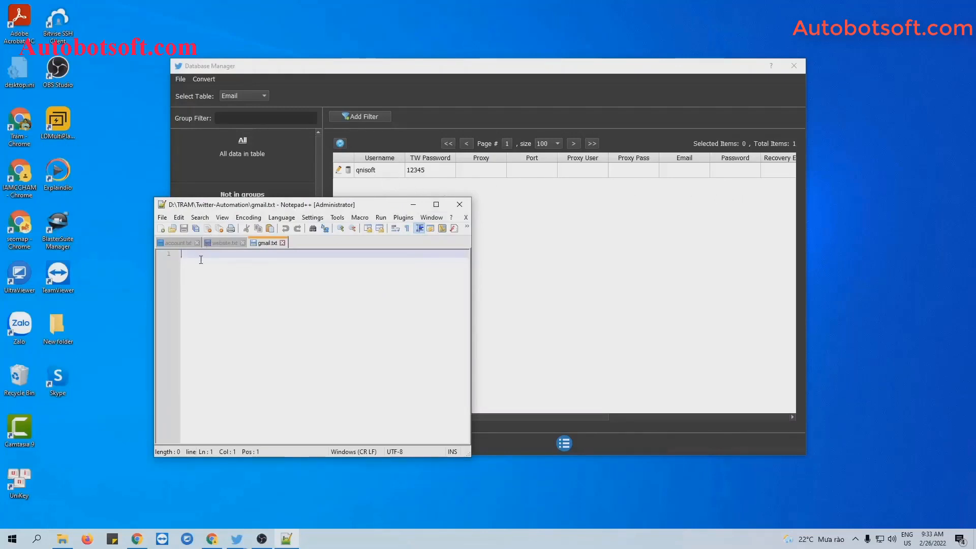
# Type a leading comma, then the e-mail, its password and recovery e-mail into gmail.txt, and save
pyautogui.write(',,,,,,')
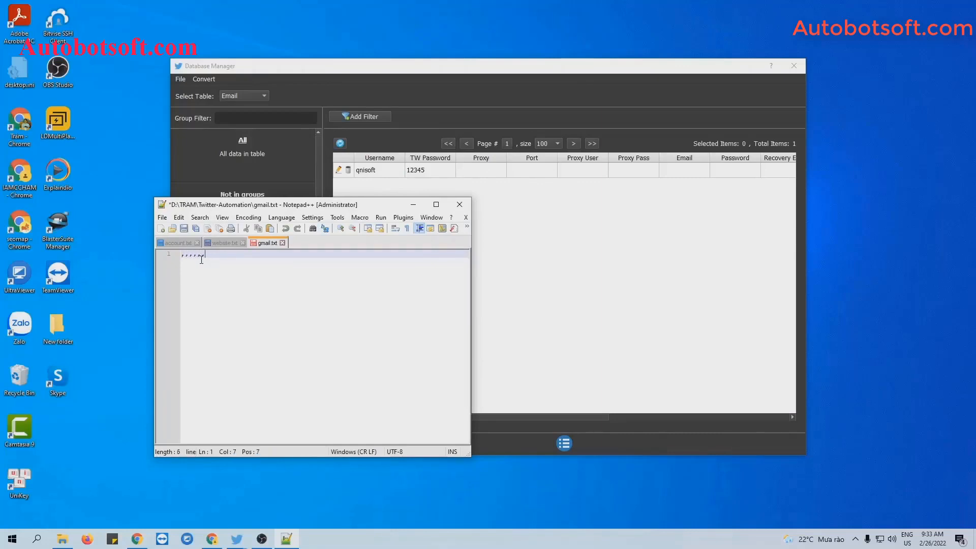
pyautogui.write('1')
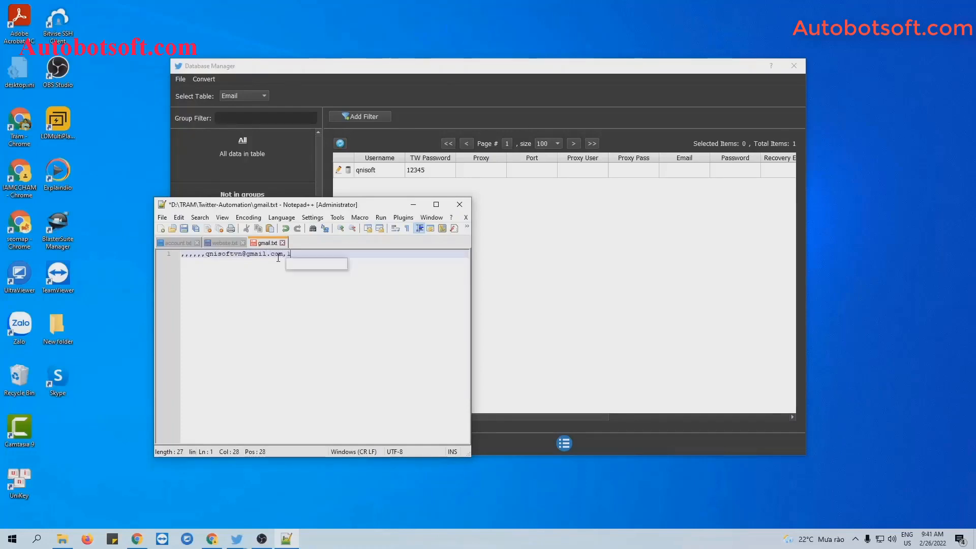
pyautogui.write('23456')
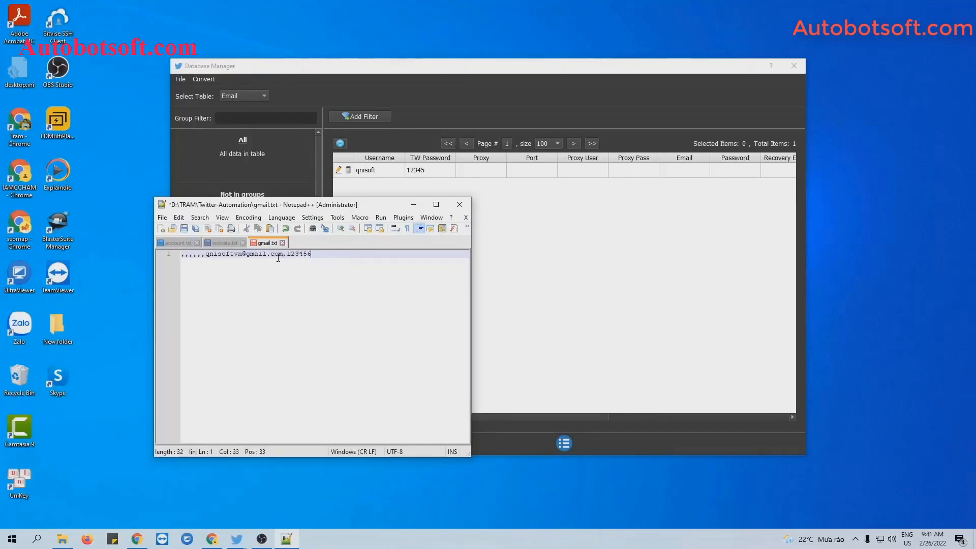
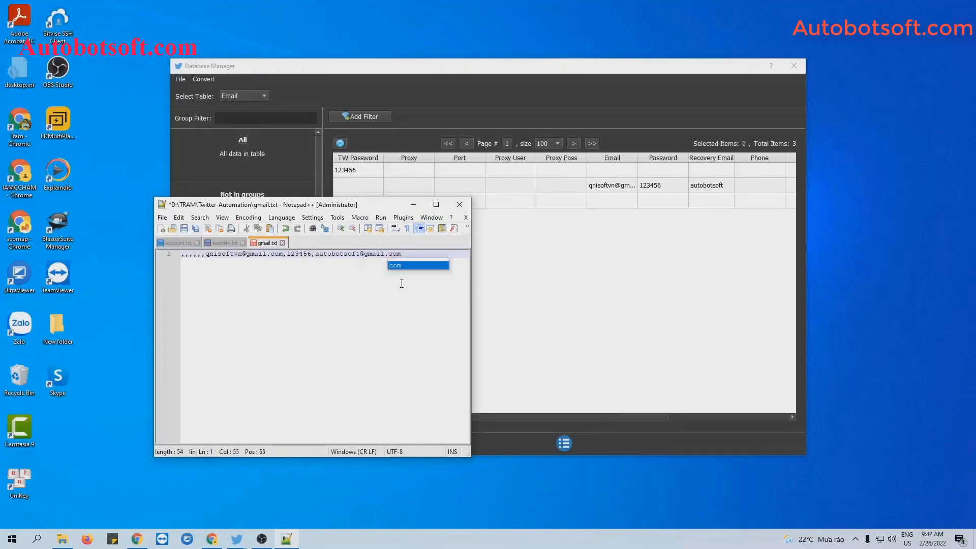
pyautogui.click(185, 227)
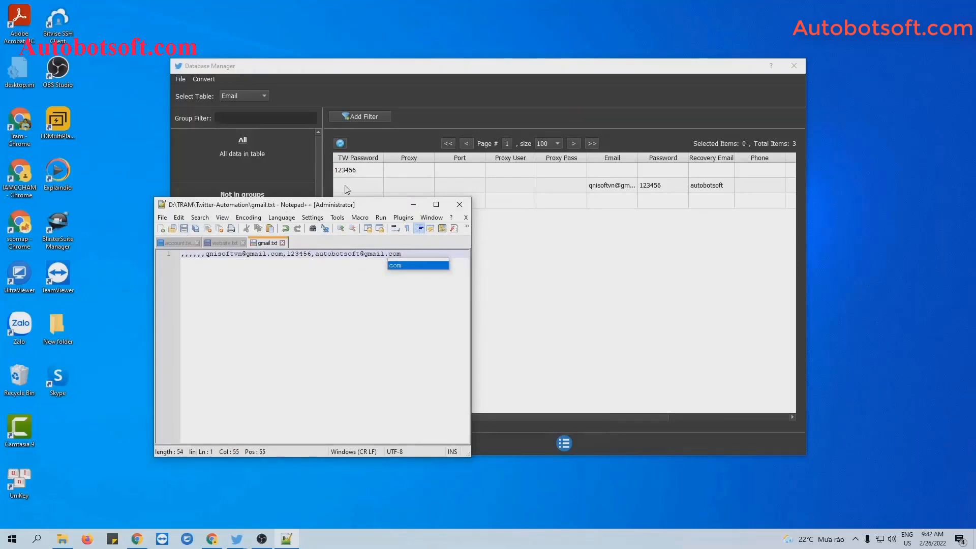
# Import gmail.txt into the account database with Convert > Import Csv
pyautogui.click(413, 204)
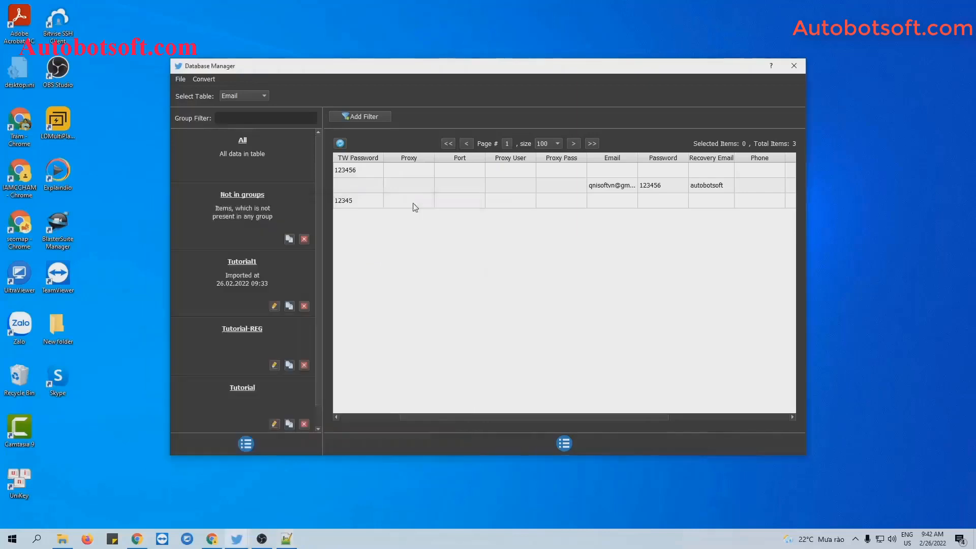
pyautogui.click(205, 80)
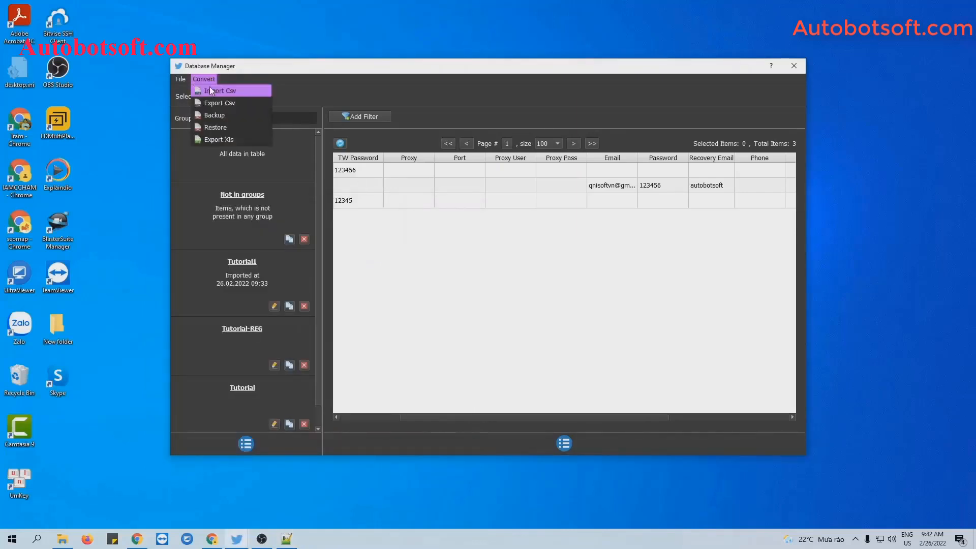
pyautogui.click(210, 90)
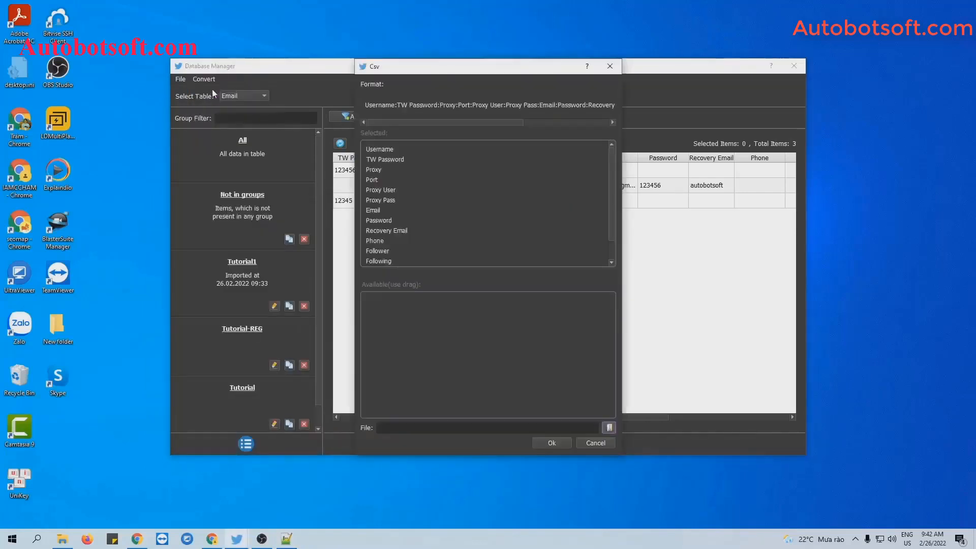
pyautogui.click(609, 428)
pyautogui.click(458, 170)
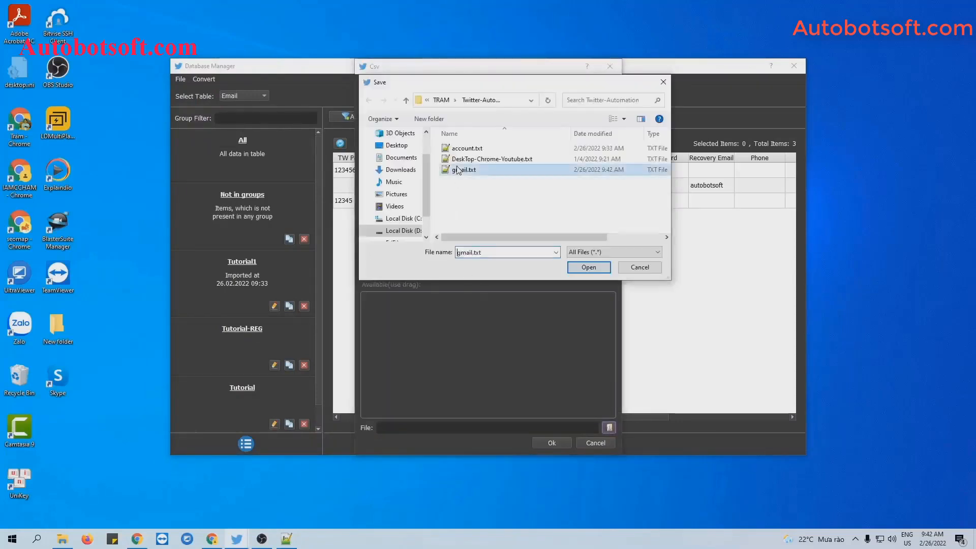
pyautogui.click(599, 268)
pyautogui.click(552, 442)
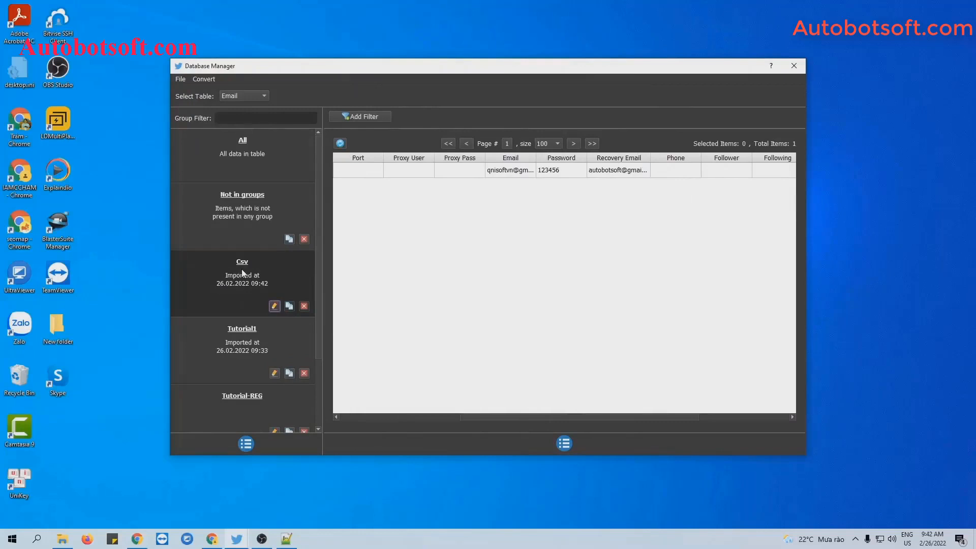
# Rename the newly imported group to Tutorial-reg-1
pyautogui.click(274, 306)
pyautogui.write('Tuto')
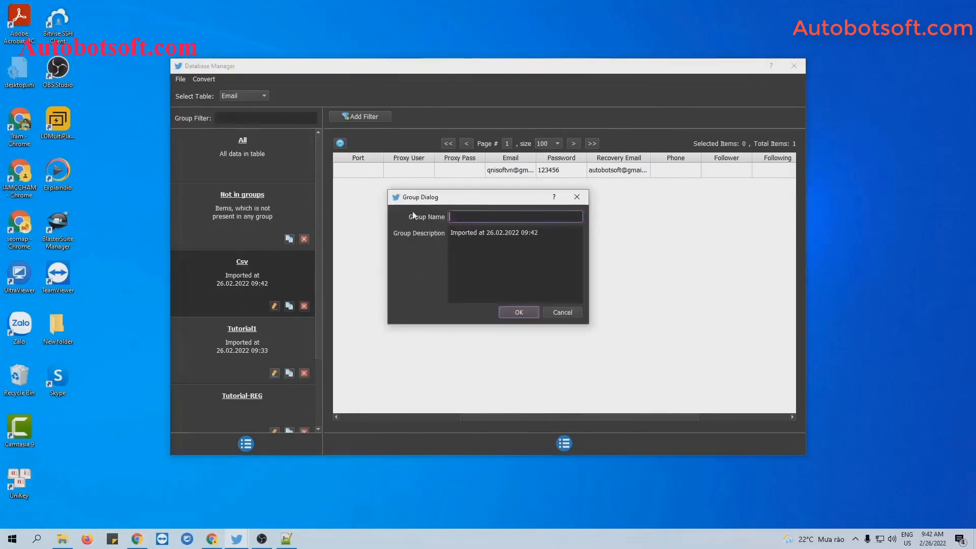
pyautogui.write('rial-reg-1')
pyautogui.press('Return')
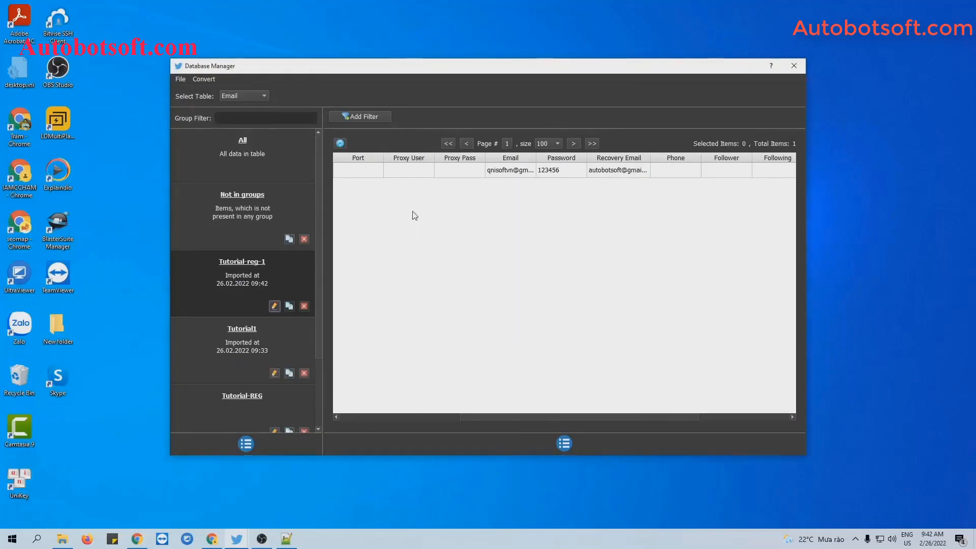
# Close the account database and pick the Tutorial group from the Accounts dropdown
pyautogui.click(795, 65)
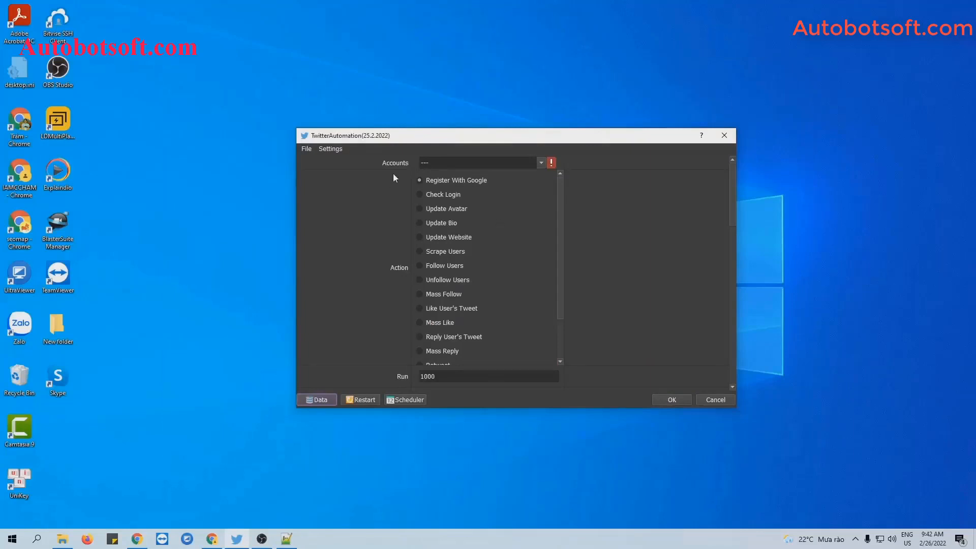
pyautogui.click(541, 163)
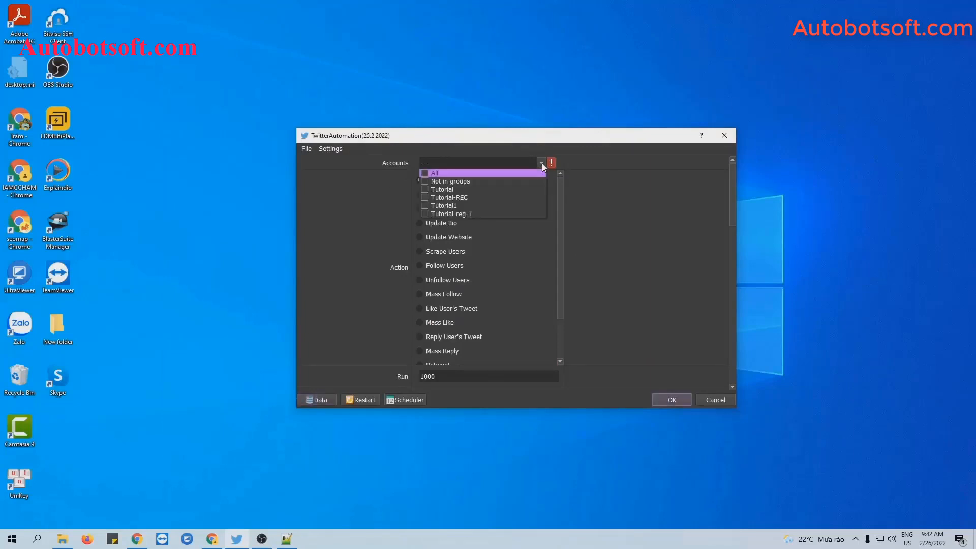
pyautogui.click(424, 189)
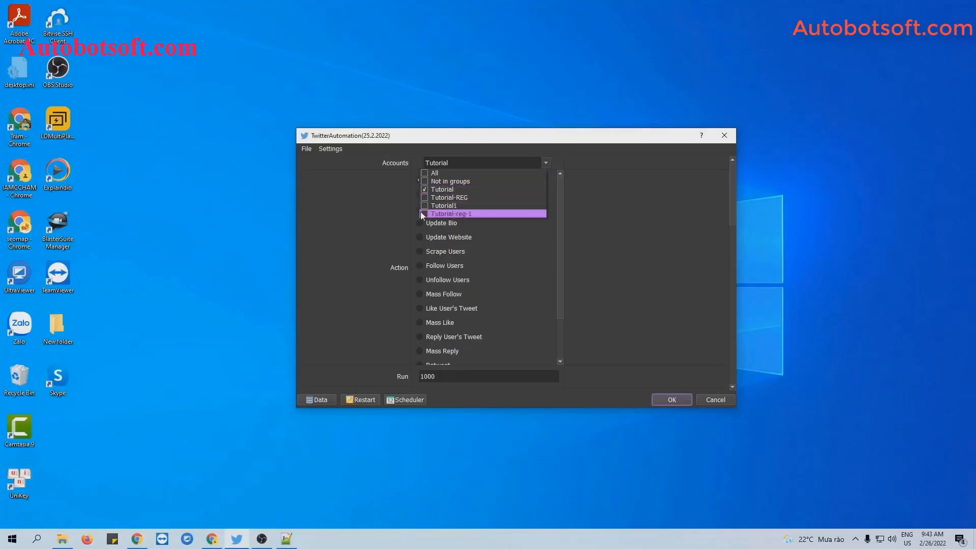
pyautogui.click(534, 221)
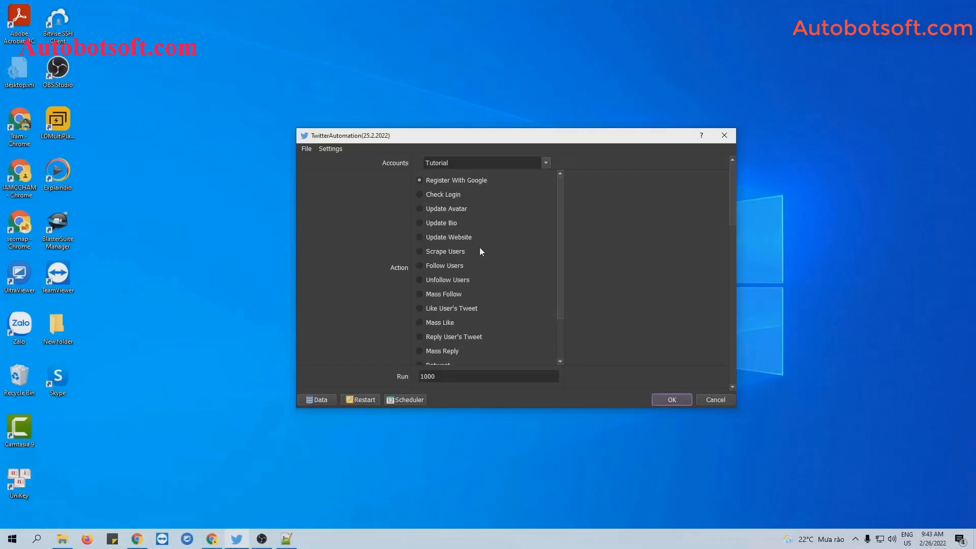
# Select the Update Website action in the task settings
pyautogui.click(418, 237)
pyautogui.scroll(-1, 554, 257)
pyautogui.scroll(1, 553, 257)
pyautogui.scroll(-2, 553, 257)
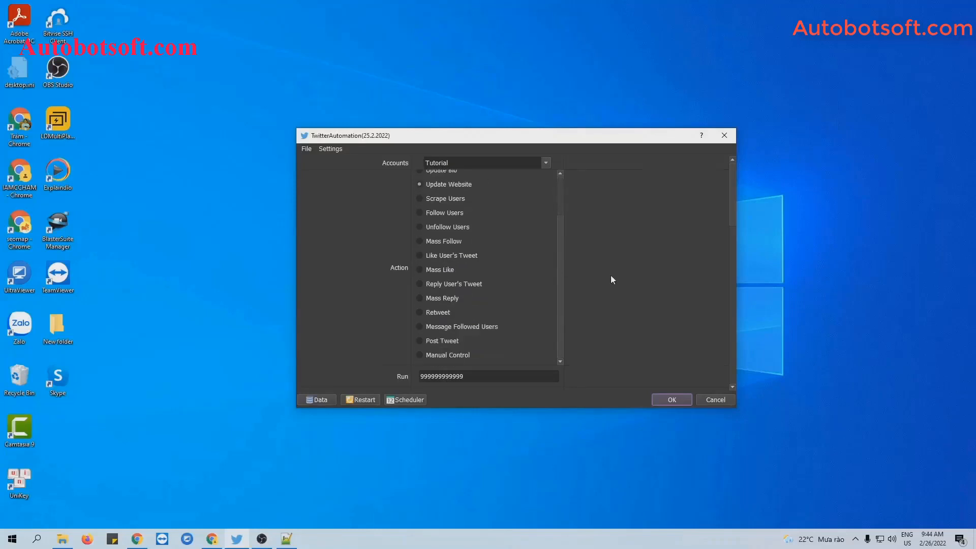
pyautogui.scroll(-1, 612, 279)
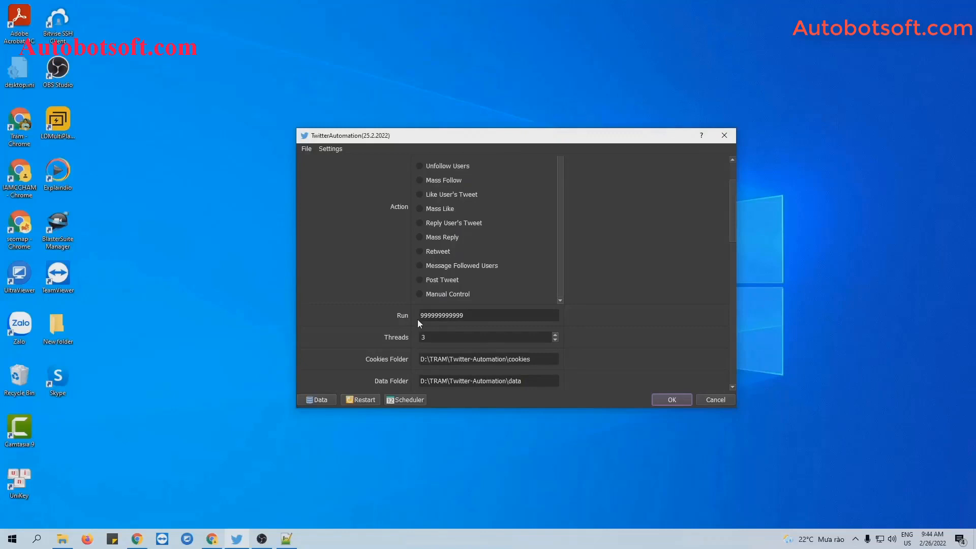
# Replace the Run count with 1000
pyautogui.moveTo(468, 316); pyautogui.dragTo(415, 317)
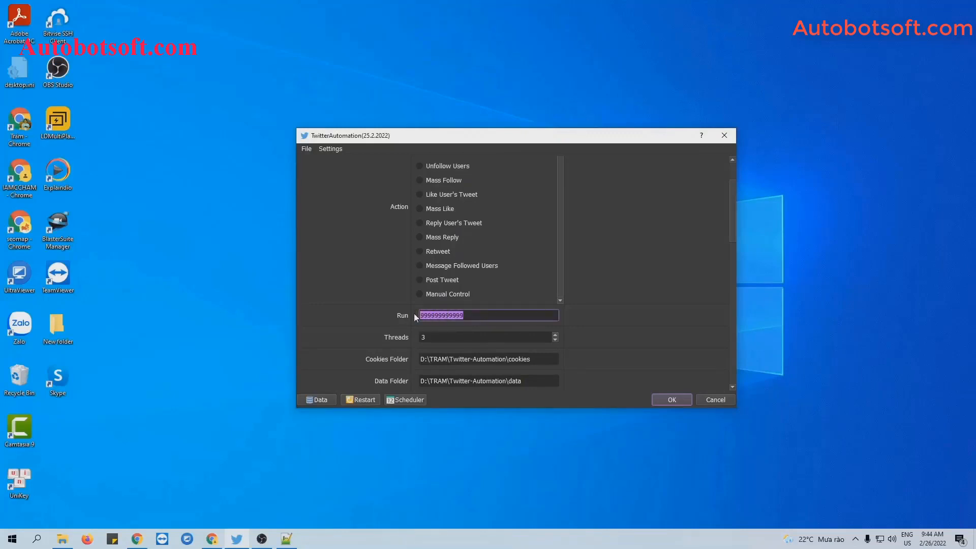
pyautogui.write('1000')
pyautogui.scroll(-1, 645, 268)
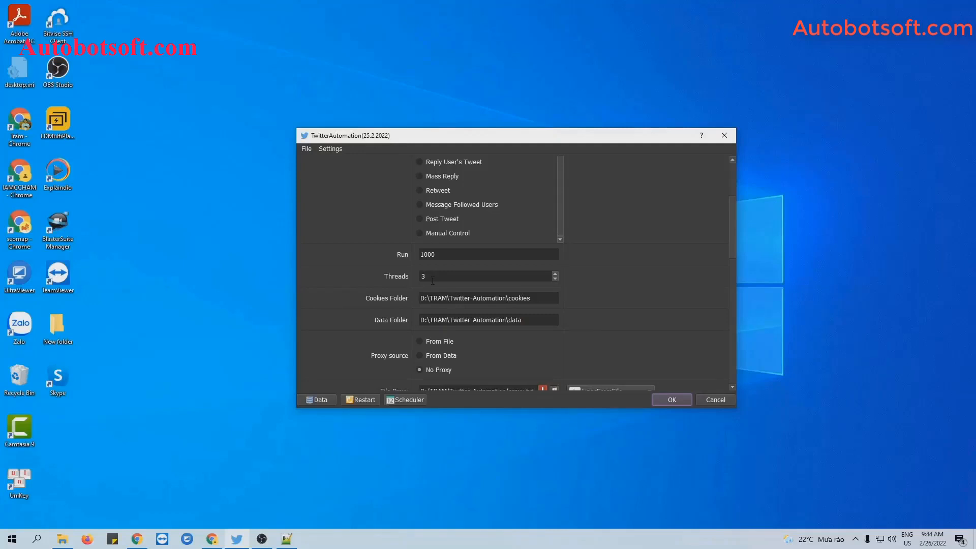
pyautogui.scroll(-2, 653, 279)
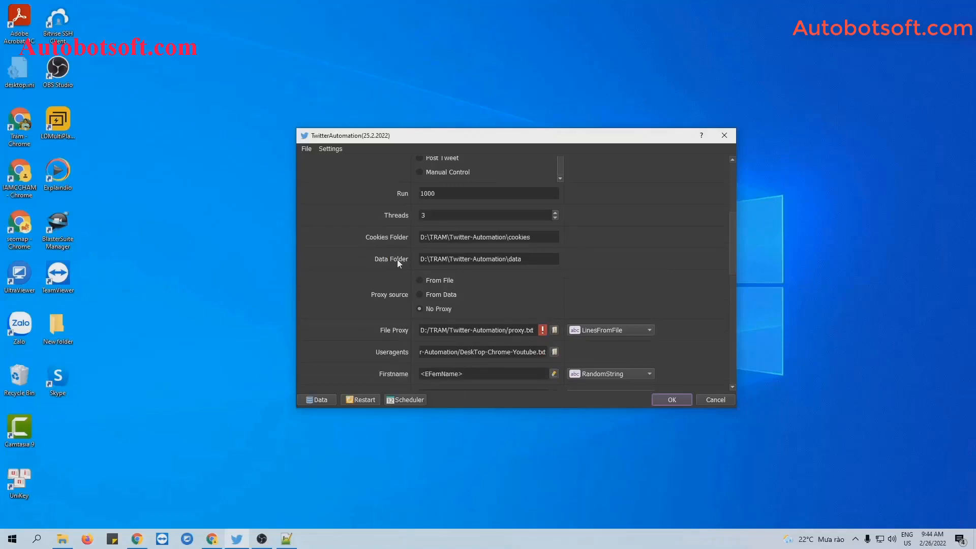
# Create a new folder named 'cookies' inside Twitter-Automation
pyautogui.click(61, 540)
pyautogui.rightClick(167, 313)
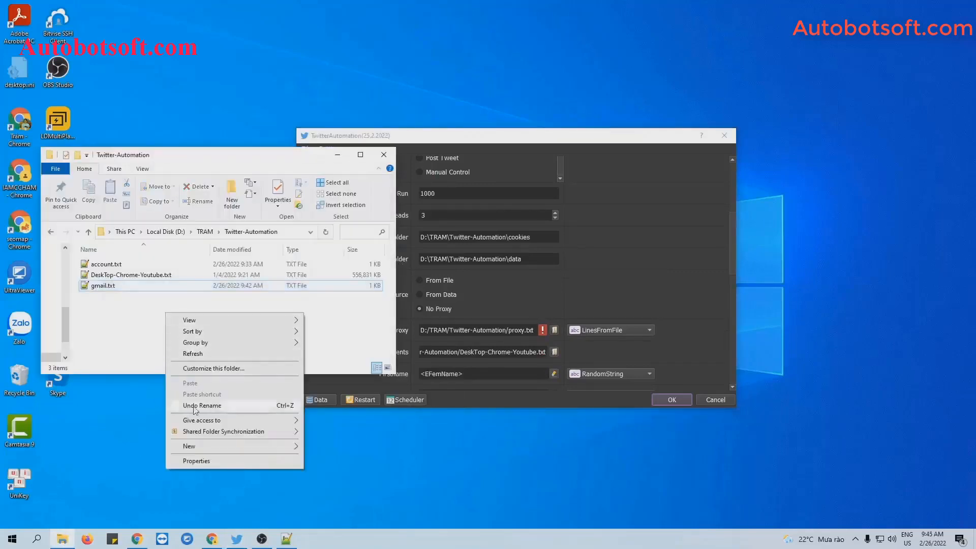
pyautogui.moveTo(193, 446)
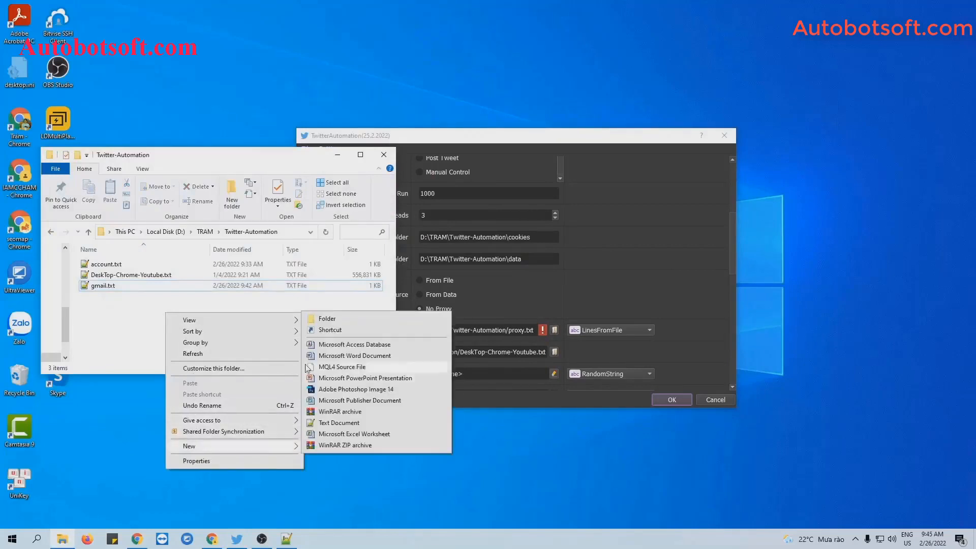
pyautogui.click(331, 324)
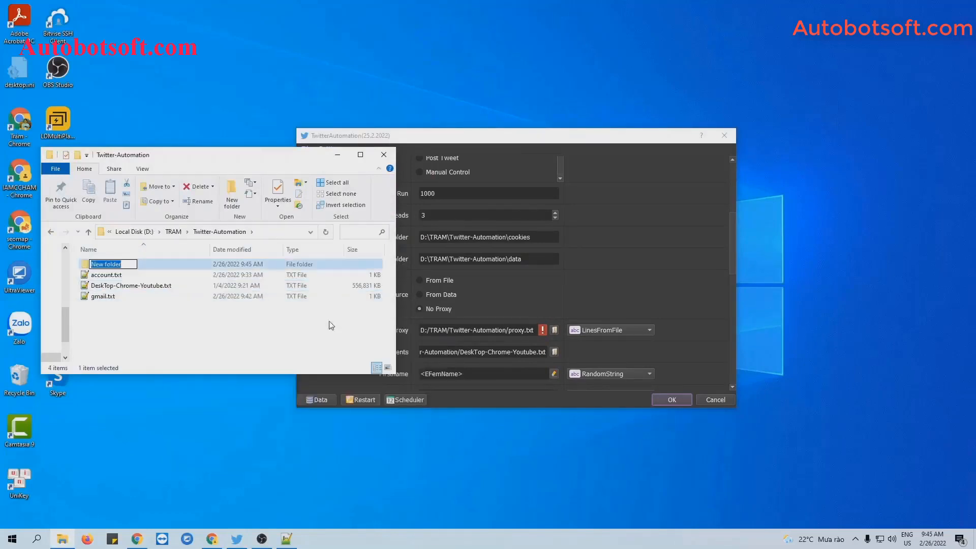
pyautogui.write('co')
pyautogui.write('k')
pyautogui.press('BackSpace')
pyautogui.press('BackSpace')
pyautogui.write('kies')
pyautogui.click(331, 325)
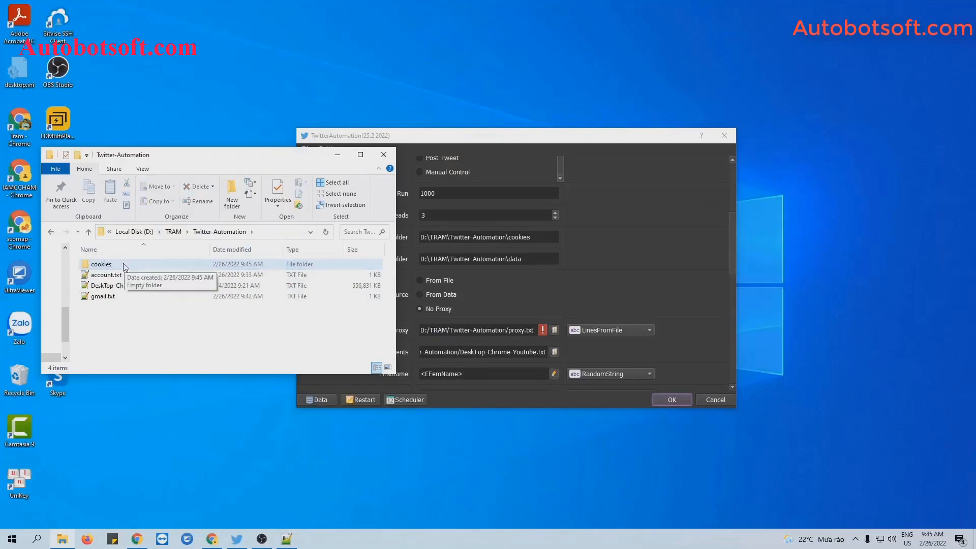
# Paste the cookies folder's path into the Cookies Folder field
pyautogui.doubleClick(125, 265)
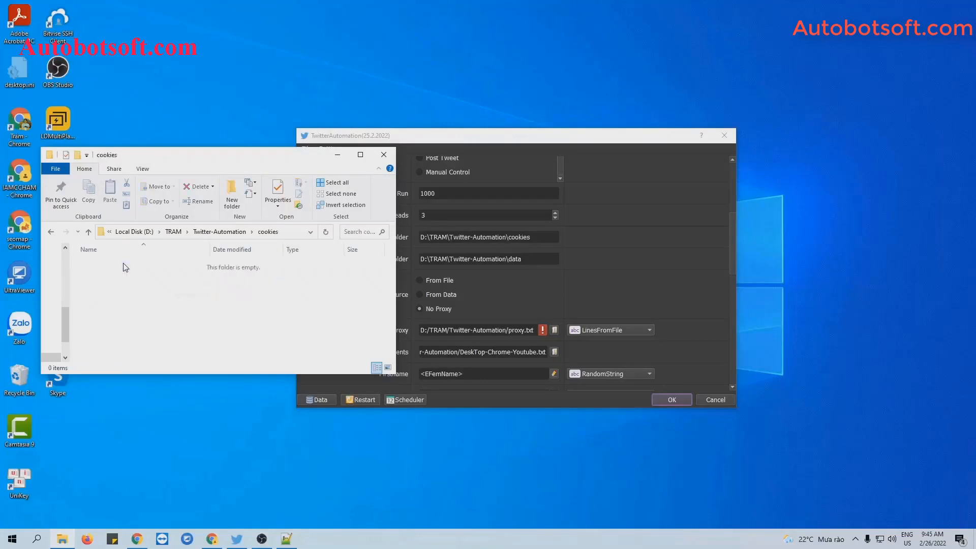
pyautogui.click(289, 234)
pyautogui.hotkey('ctrl', 'c')
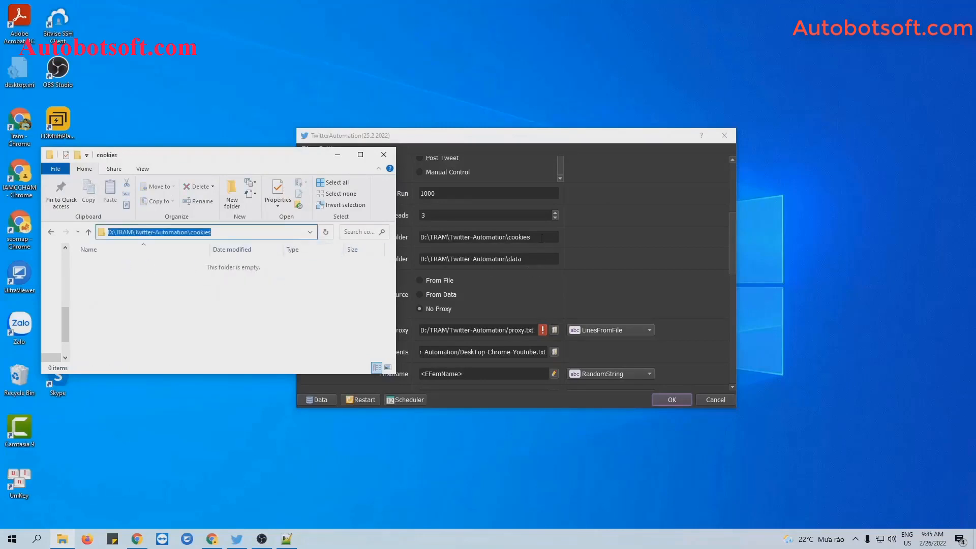
pyautogui.tripleClick(542, 238)
pyautogui.hotkey('ctrl', 'v')
pyautogui.click(619, 248)
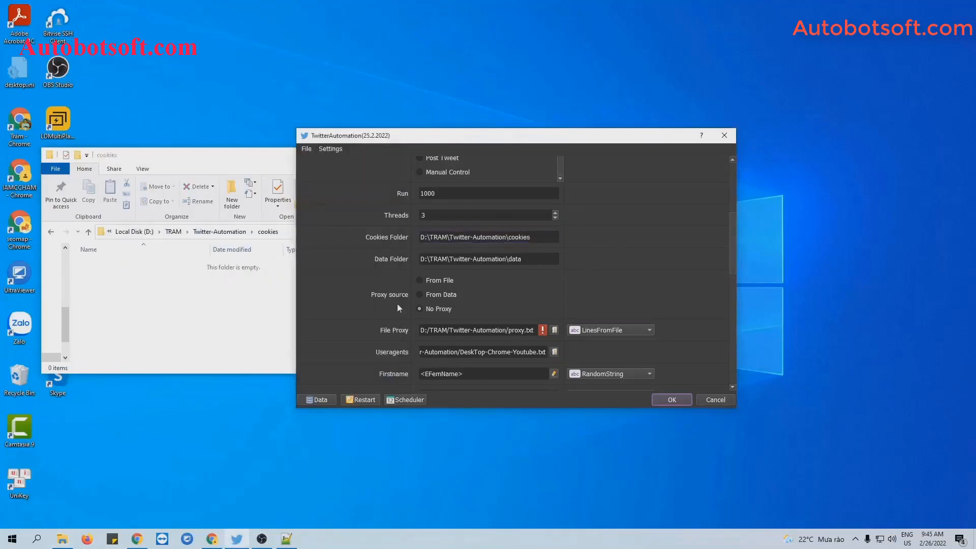
# Create a second folder named 'data' inside Twitter-Automation
pyautogui.click(52, 233)
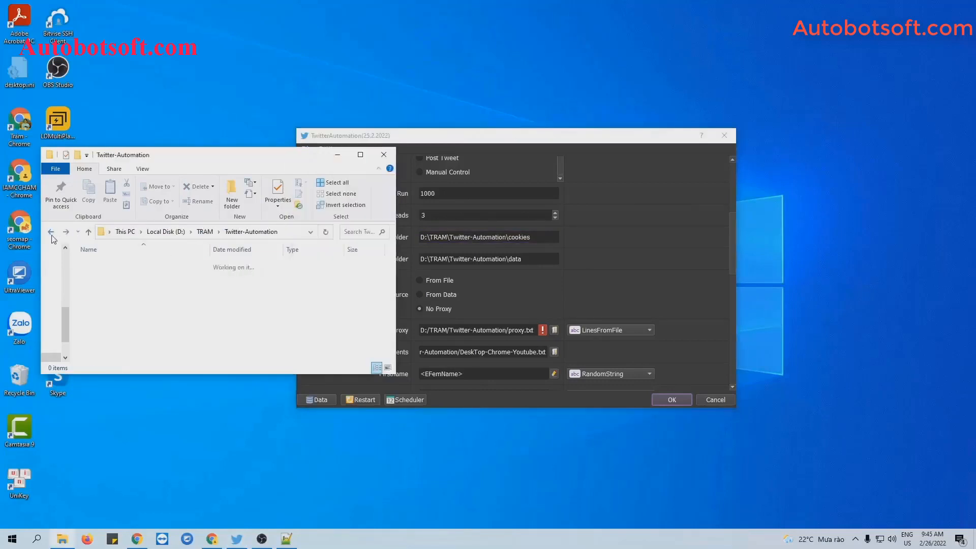
pyautogui.rightClick(175, 326)
pyautogui.moveTo(218, 459)
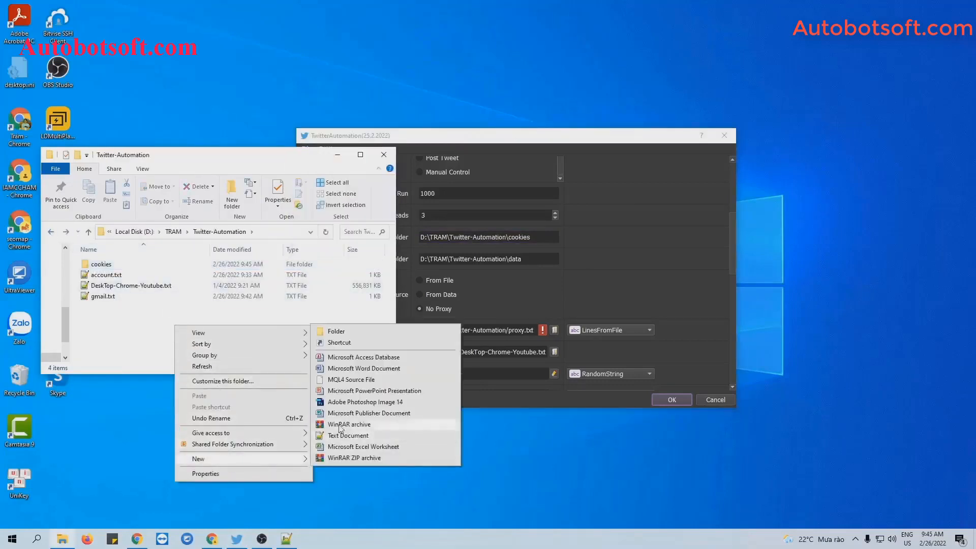
pyautogui.click(320, 333)
pyautogui.write('data')
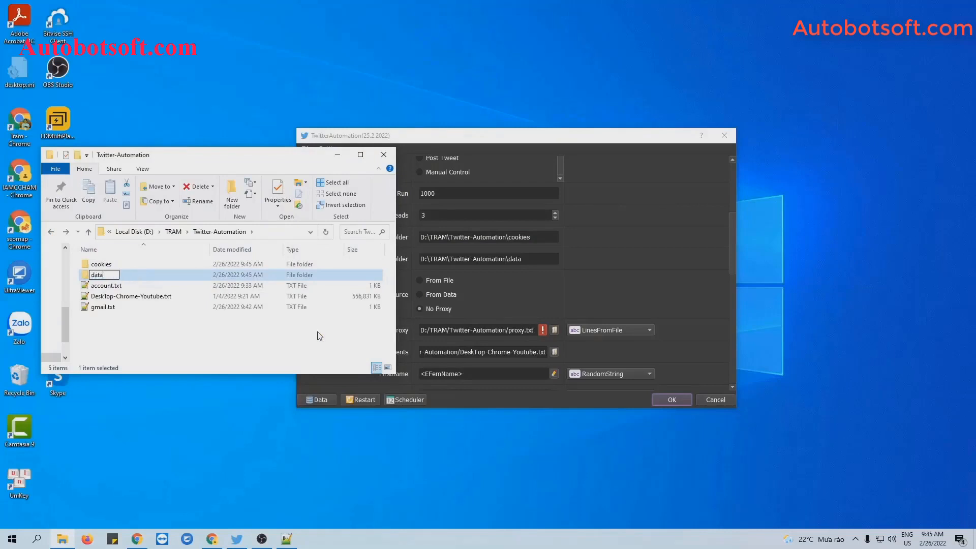
pyautogui.press('Return')
# Paste the data folder's path into the Data Folder field
pyautogui.doubleClick(208, 273)
pyautogui.click(284, 233)
pyautogui.hotkey('ctrl', 'c')
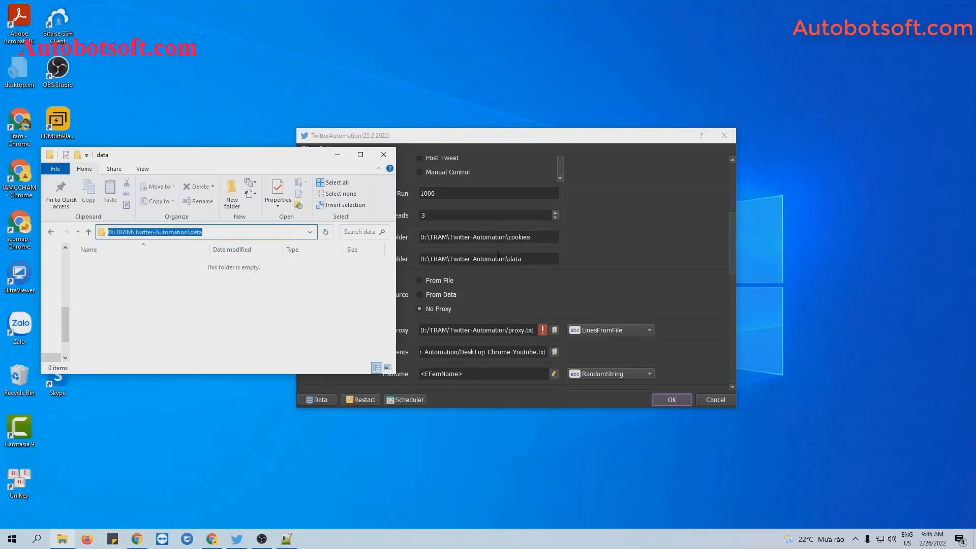
pyautogui.tripleClick(498, 256)
pyautogui.hotkey('ctrl', 'v')
pyautogui.click(629, 260)
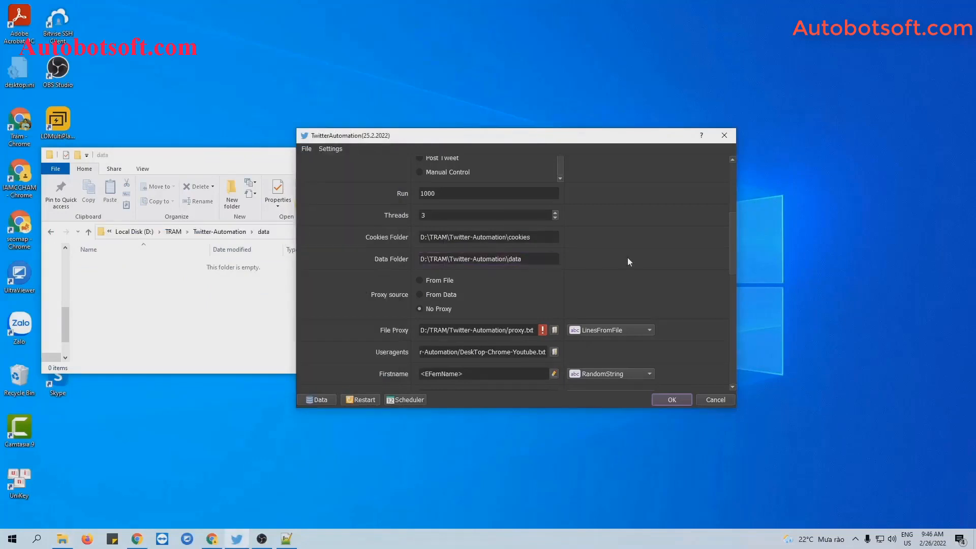
# Set the proxy source to From File using the LinesFromFile reading mode
pyautogui.click(209, 164)
pyautogui.click(335, 156)
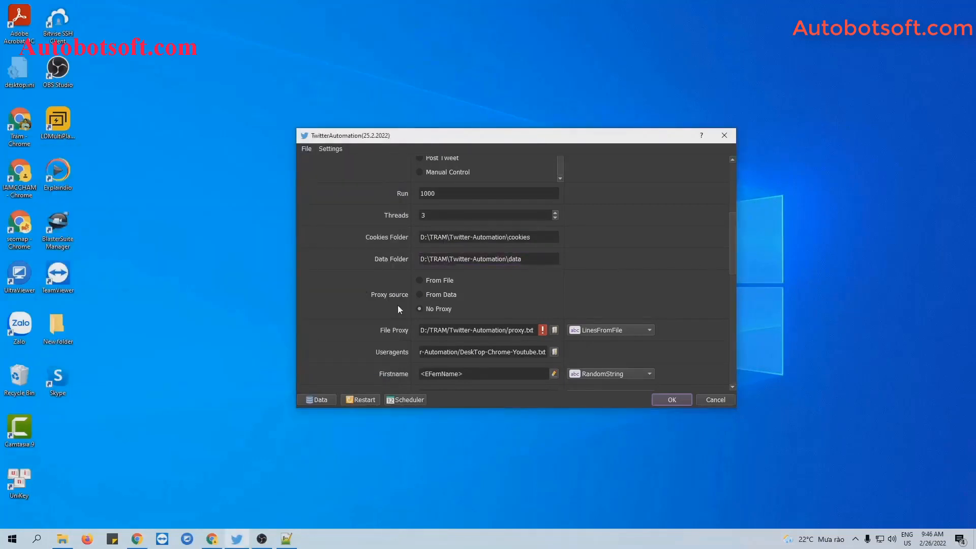
pyautogui.click(419, 281)
pyautogui.click(605, 329)
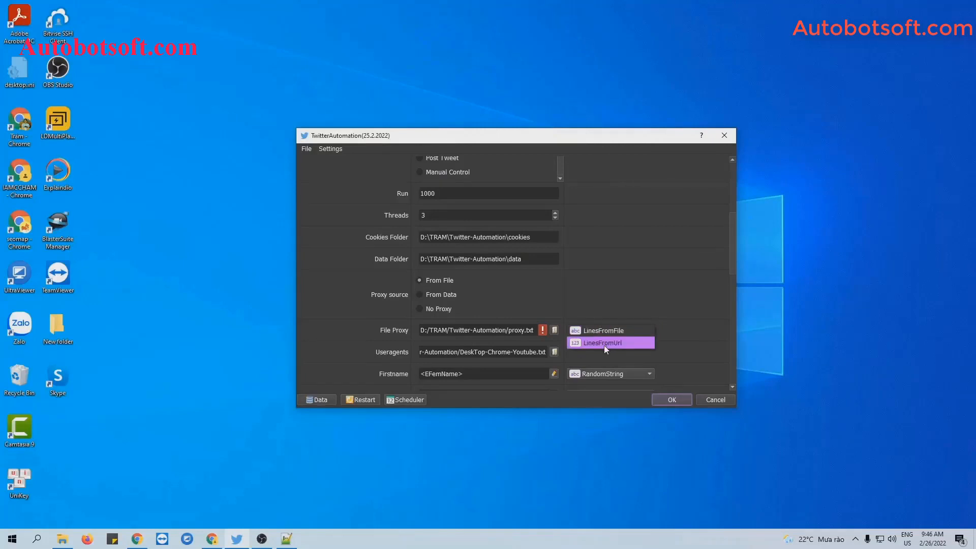
pyautogui.click(606, 332)
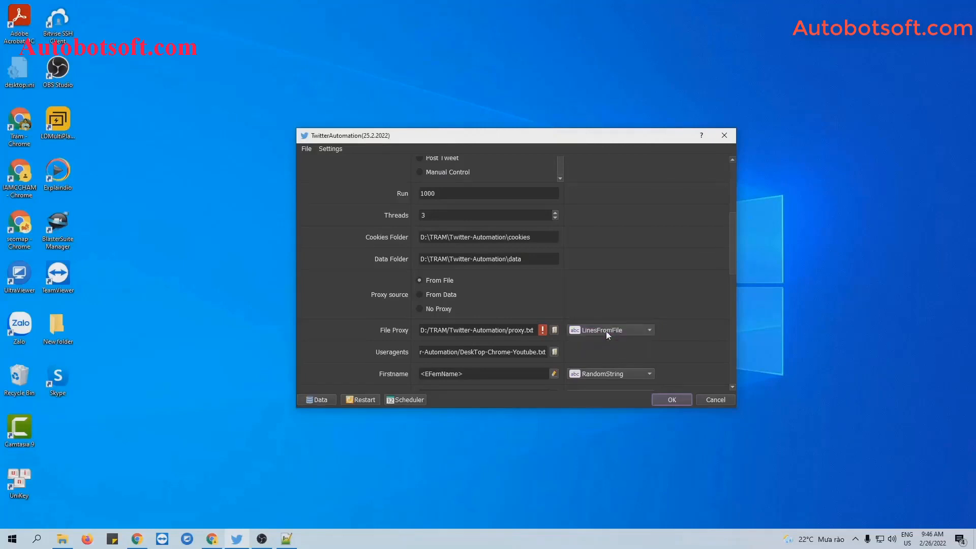
pyautogui.click(62, 538)
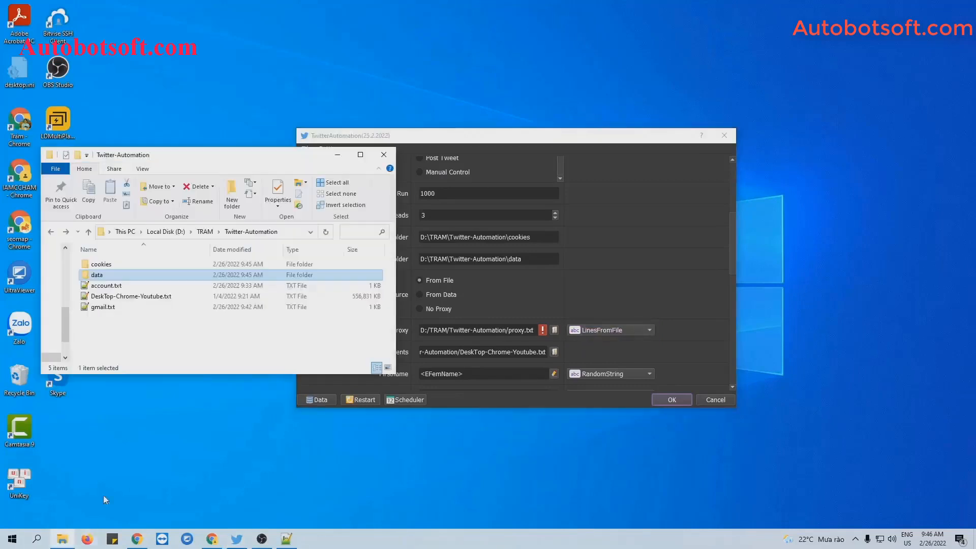
# Create a new text document named proxy.txt in Twitter-Automation
pyautogui.rightClick(141, 316)
pyautogui.moveTo(183, 450)
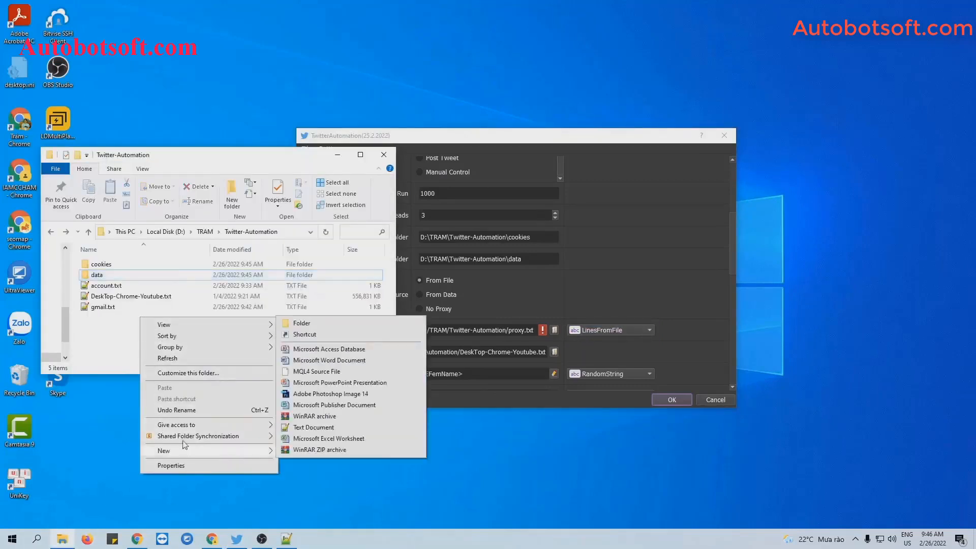
pyautogui.click(312, 428)
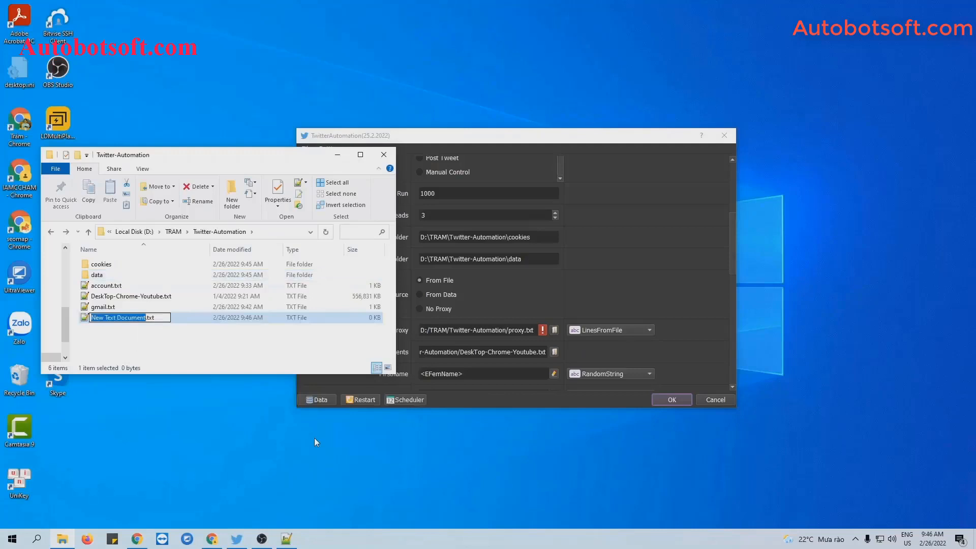
pyautogui.write('proxy')
pyautogui.press('Return')
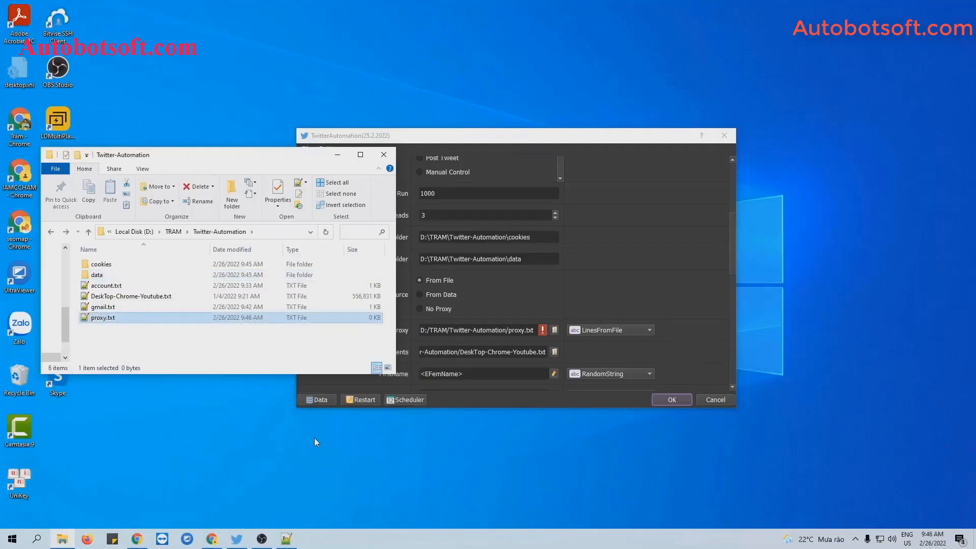
# Paste the 55 IP:3128 proxy lines into proxy.txt, drop the blank last line, and save
pyautogui.doubleClick(105, 318)
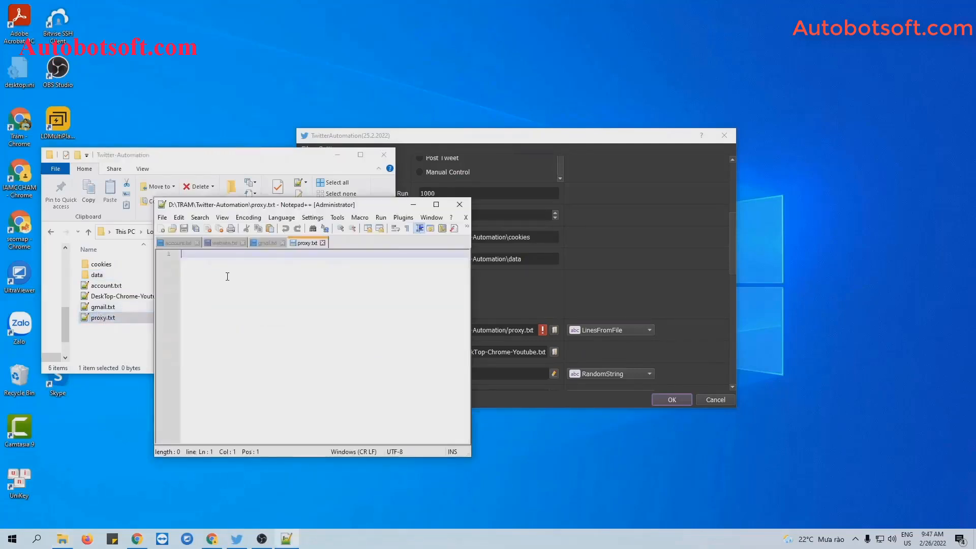
pyautogui.hotkey('ctrl', 'v')
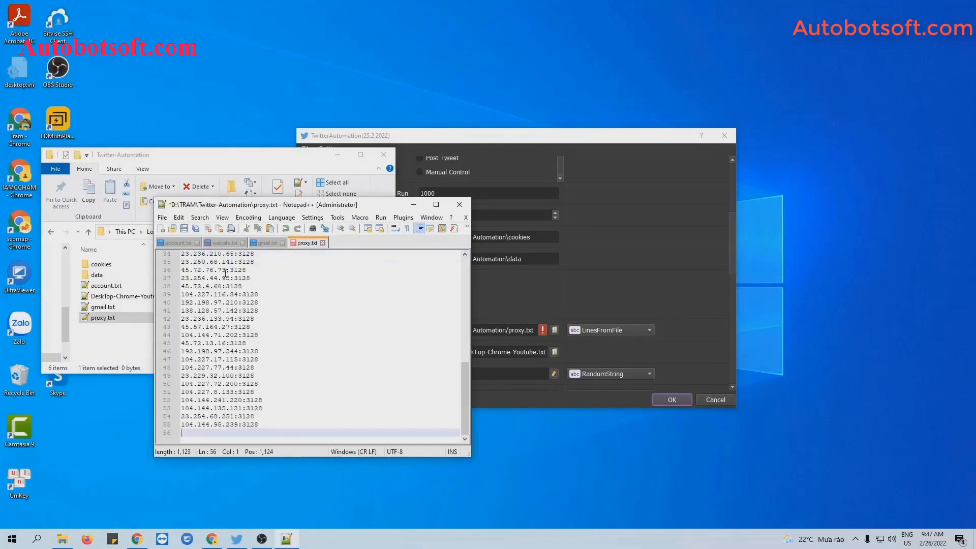
pyautogui.press('BackSpace')
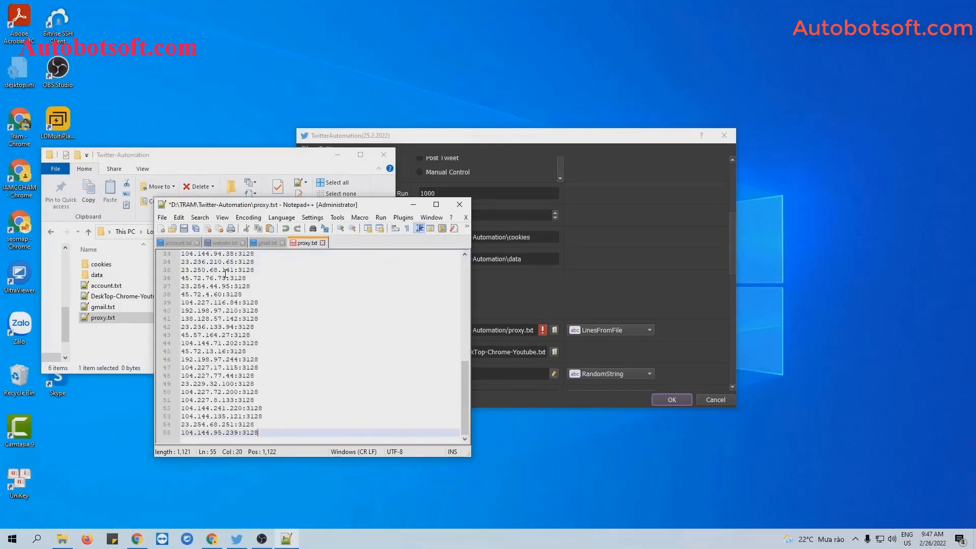
pyautogui.click(184, 228)
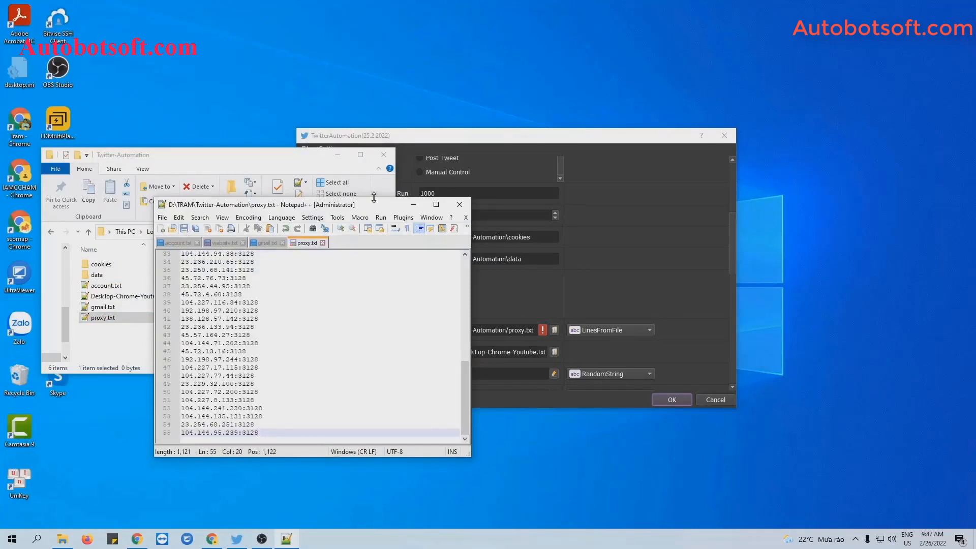
pyautogui.click(413, 204)
pyautogui.click(337, 155)
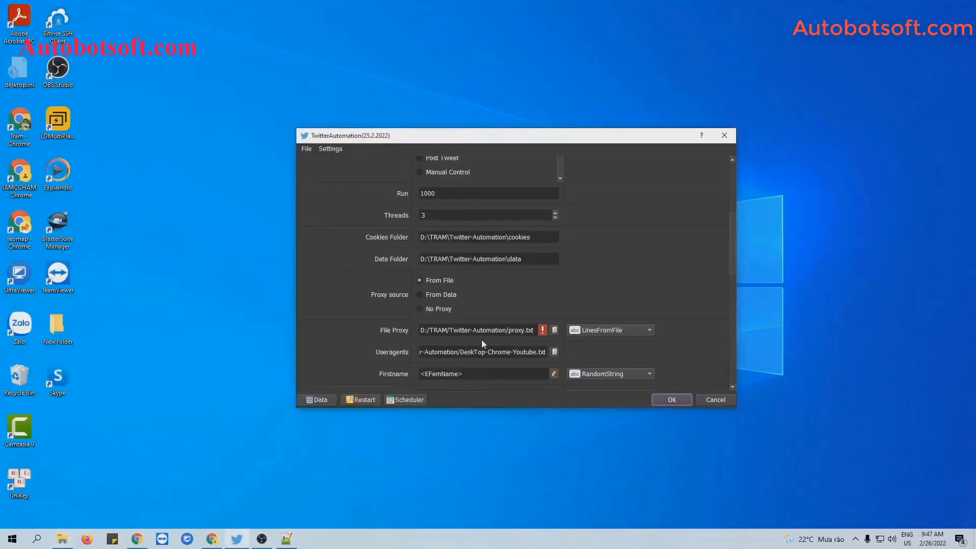
# Choose proxy.txt as the File Proxy list
pyautogui.click(555, 329)
pyautogui.click(452, 271)
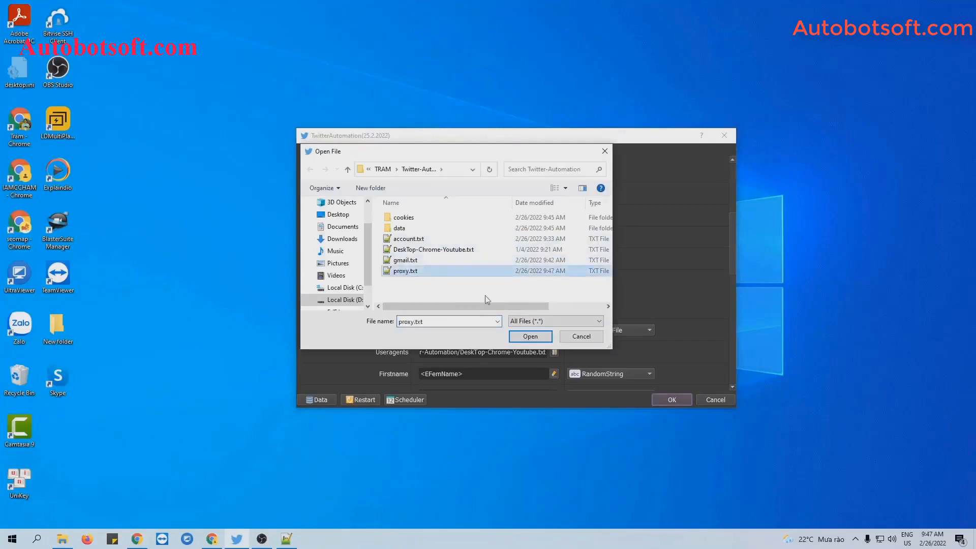
pyautogui.click(531, 337)
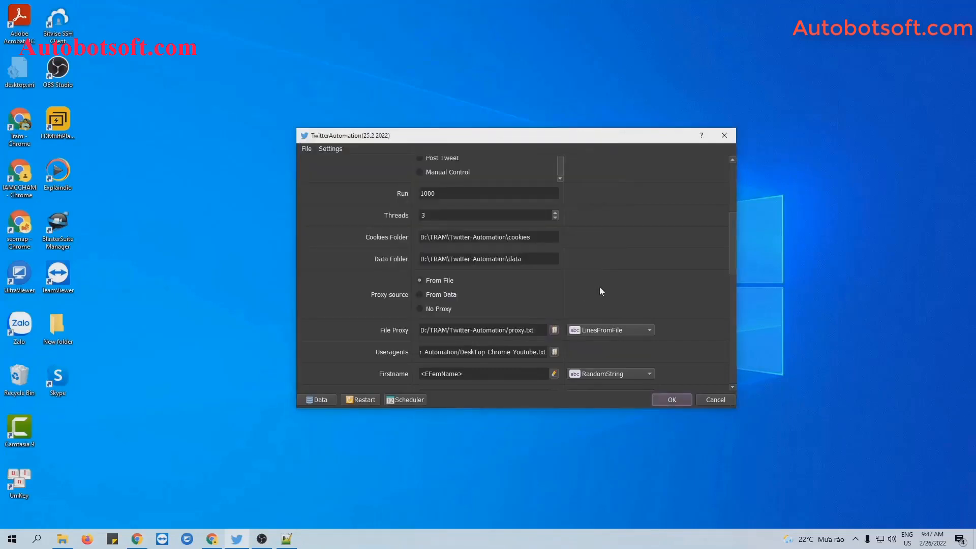
pyautogui.click(622, 279)
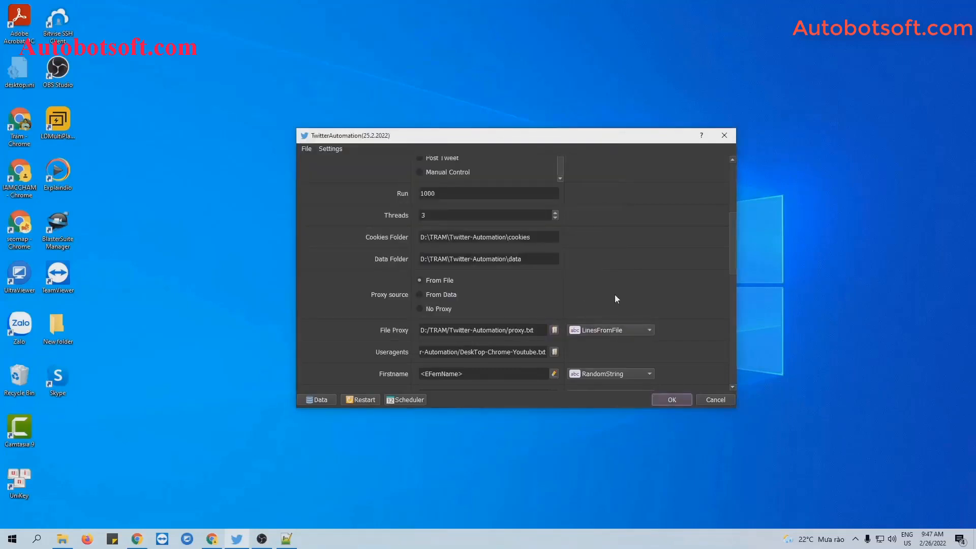
pyautogui.click(623, 331)
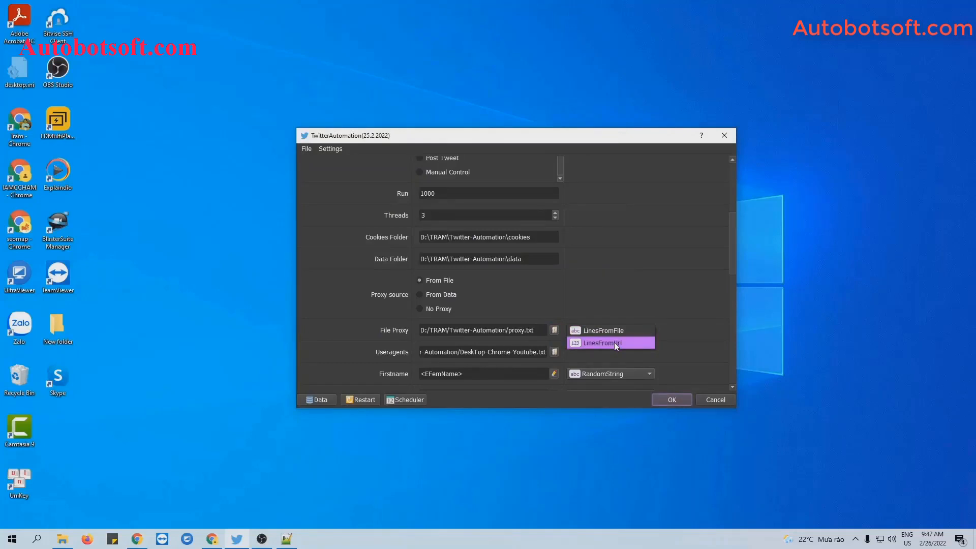
pyautogui.click(614, 342)
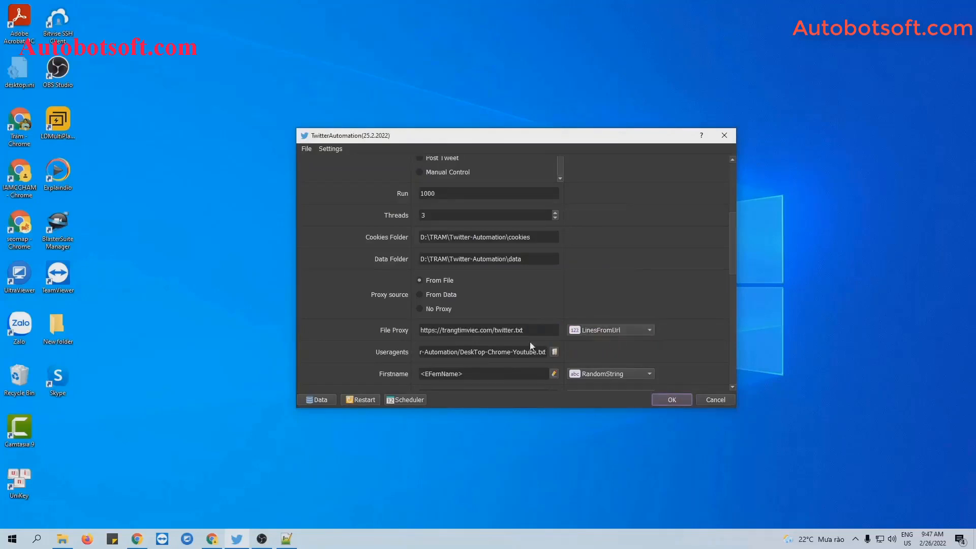
pyautogui.moveTo(523, 330); pyautogui.dragTo(410, 322)
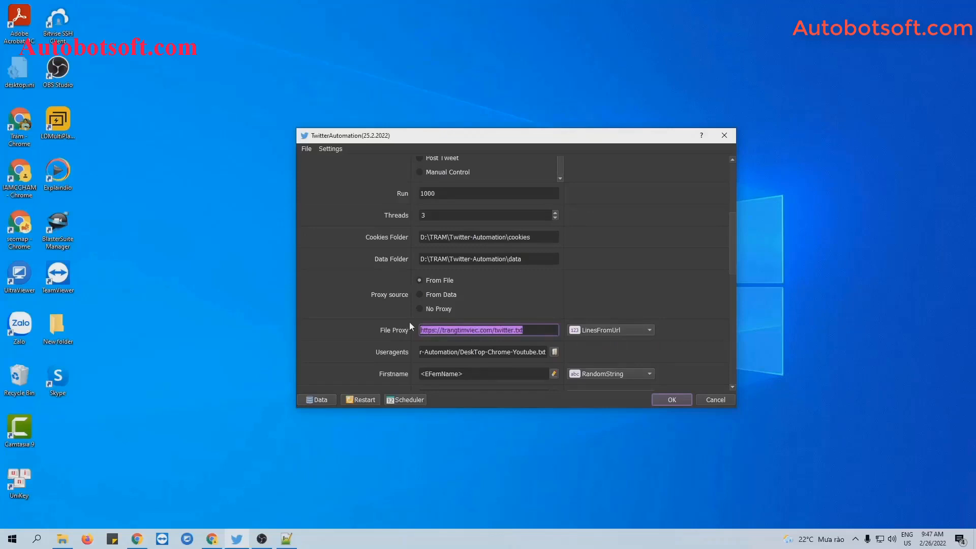
pyautogui.click(510, 289)
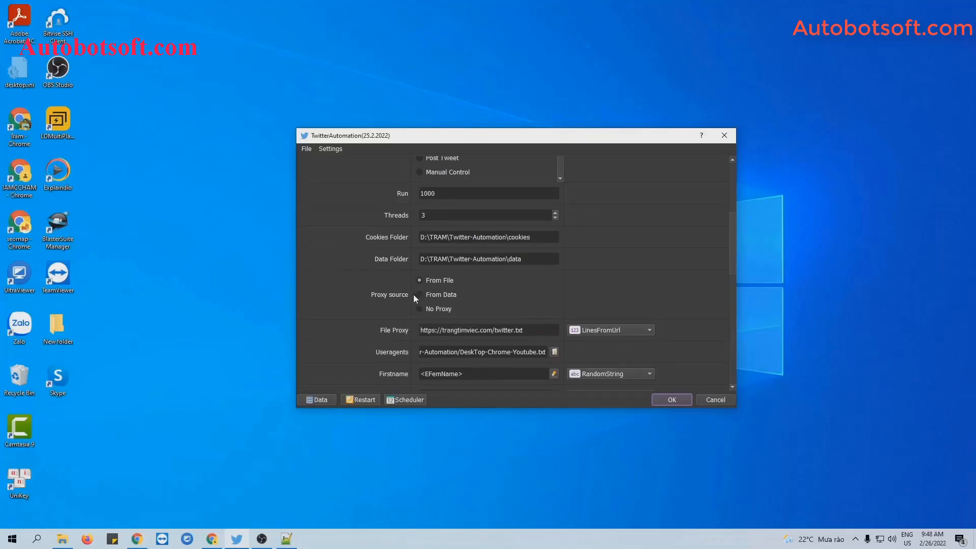
pyautogui.click(420, 294)
# Check the accounts in Database Manager, then set the proxy source to No Proxy
pyautogui.click(313, 401)
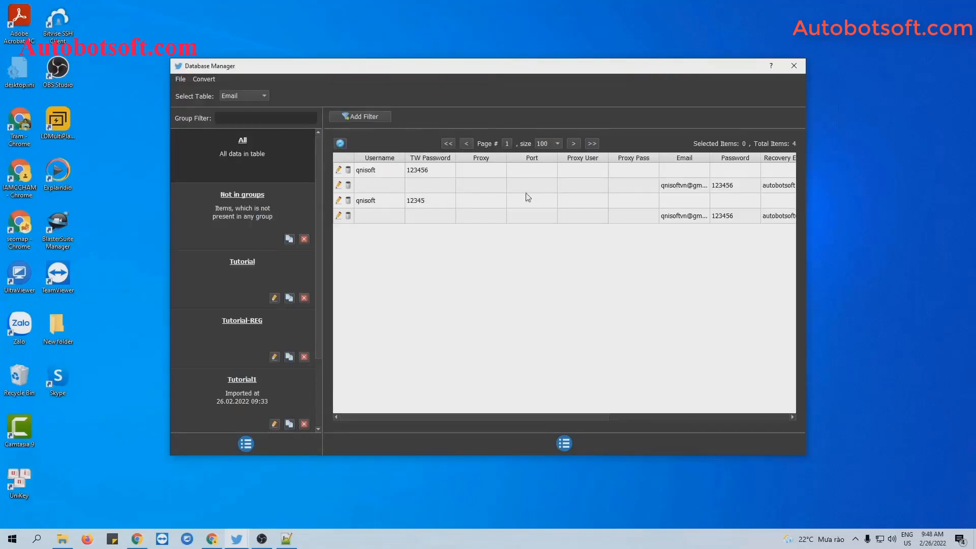
pyautogui.click(795, 69)
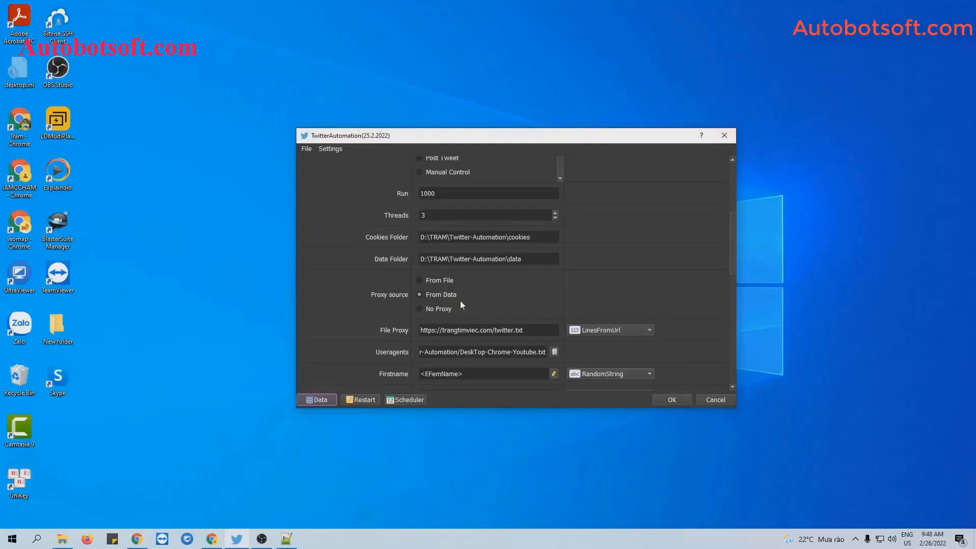
pyautogui.click(422, 309)
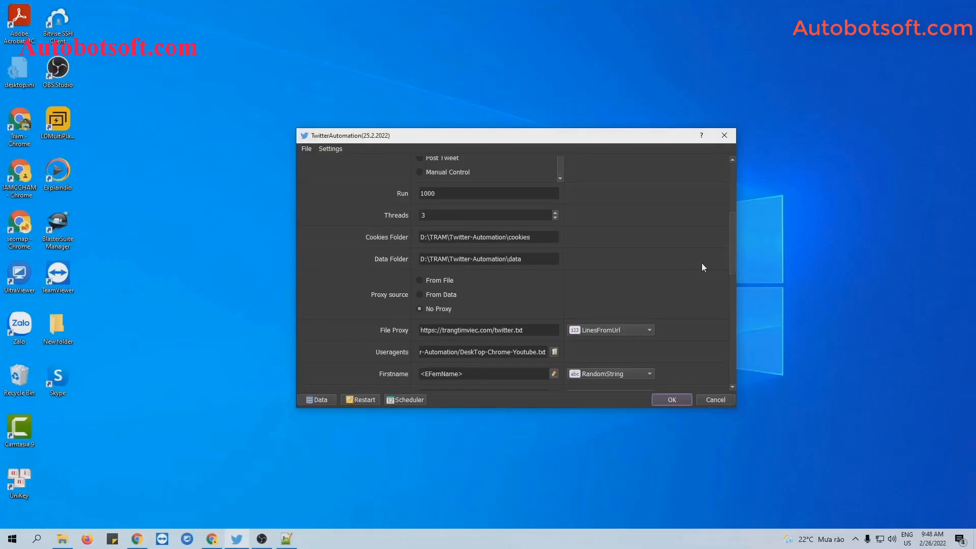
# Load DeskTop-Chrome-Youtube.txt from Twitter-Automation as the Useragents file
pyautogui.scroll(-1, 703, 266)
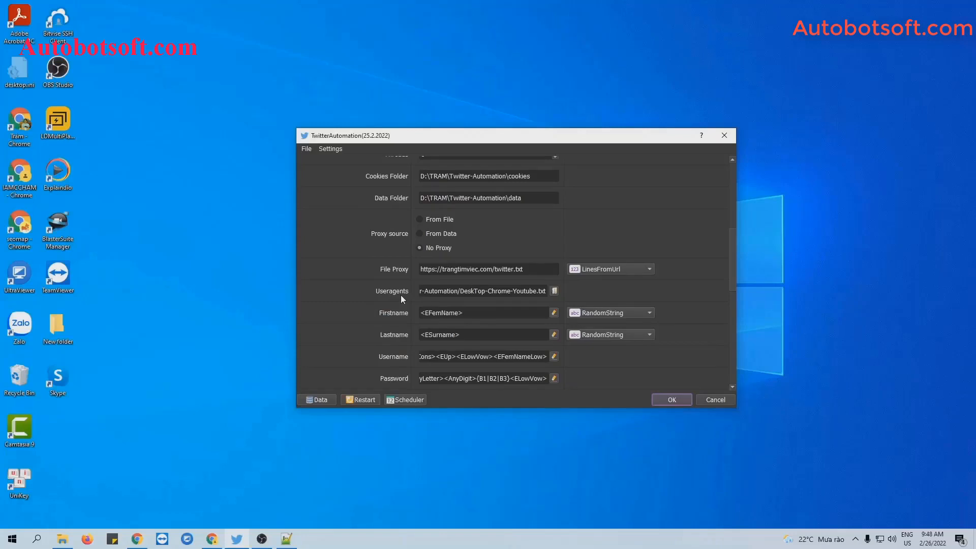
pyautogui.click(555, 291)
pyautogui.click(447, 252)
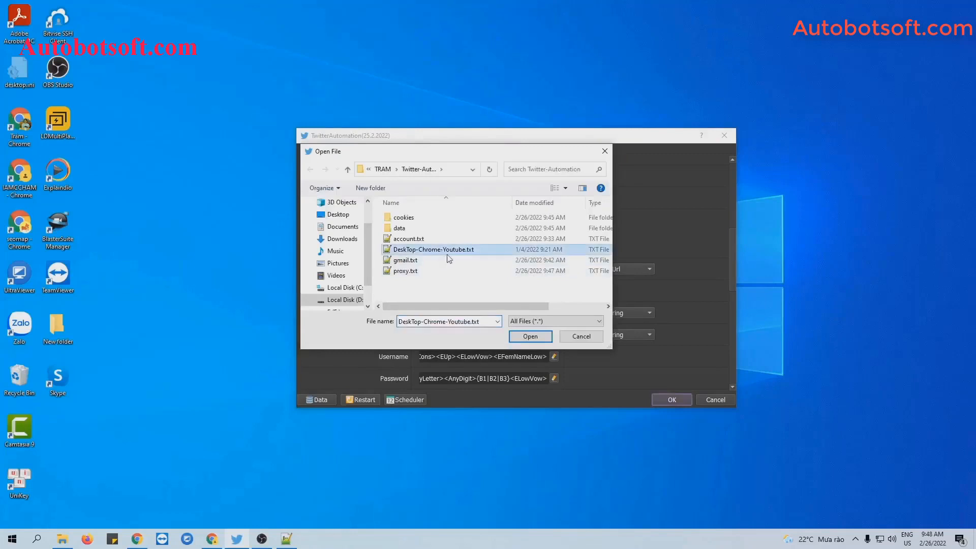
pyautogui.click(530, 336)
pyautogui.scroll(-3, 395, 291)
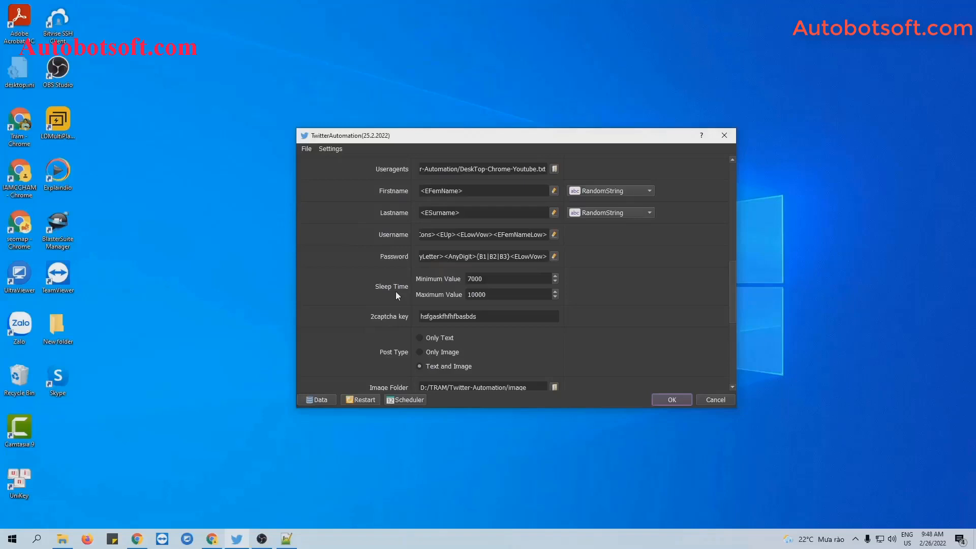
pyautogui.scroll(5, 395, 291)
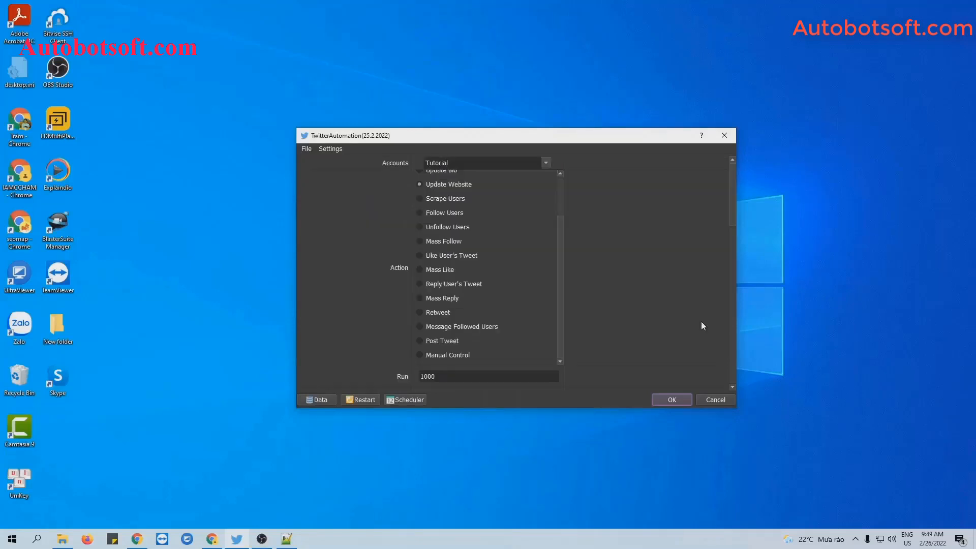
pyautogui.scroll(3, 561, 283)
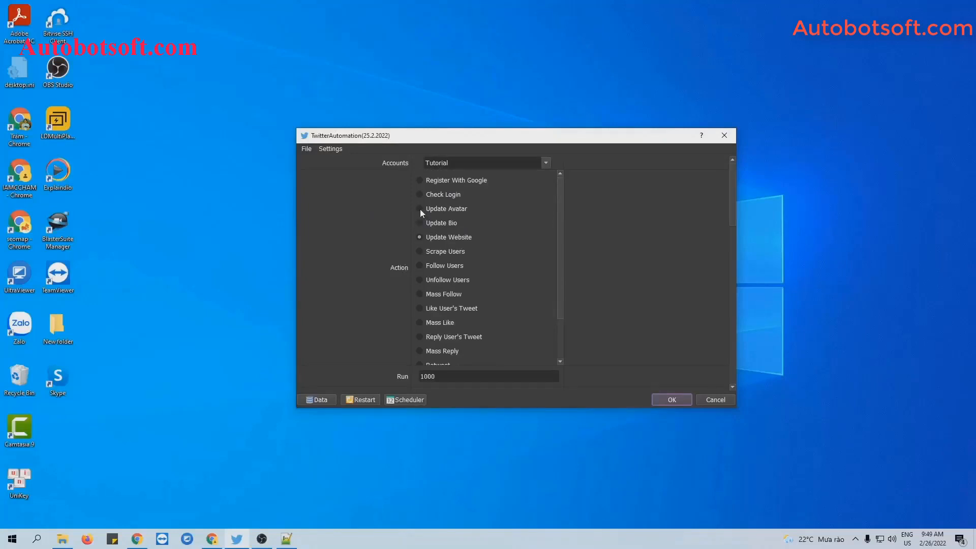
pyautogui.scroll(-10, 695, 261)
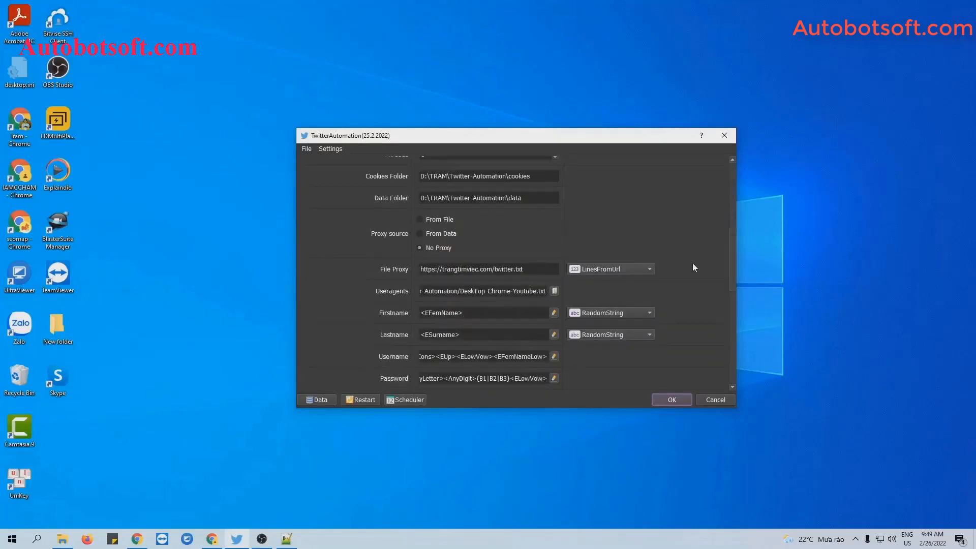
pyautogui.scroll(-5, 693, 265)
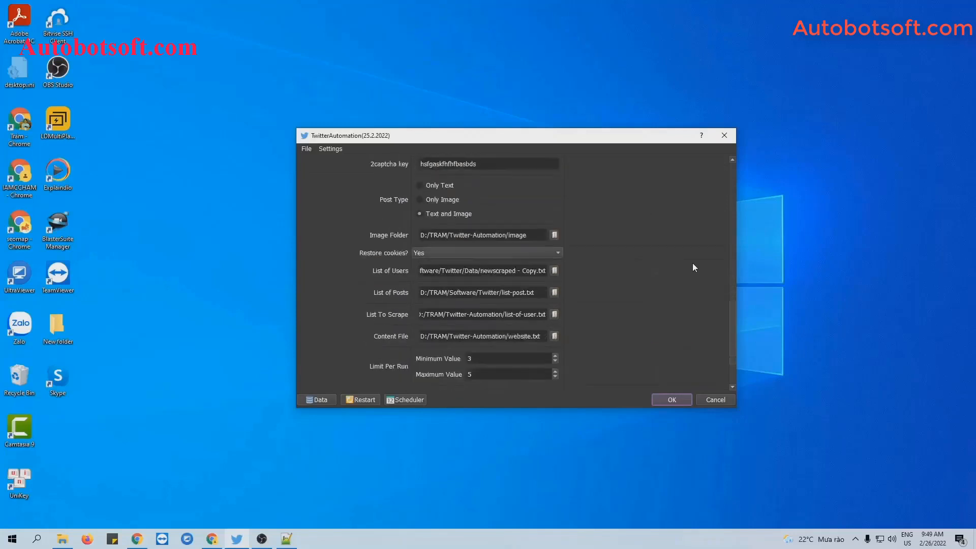
pyautogui.scroll(1, 692, 263)
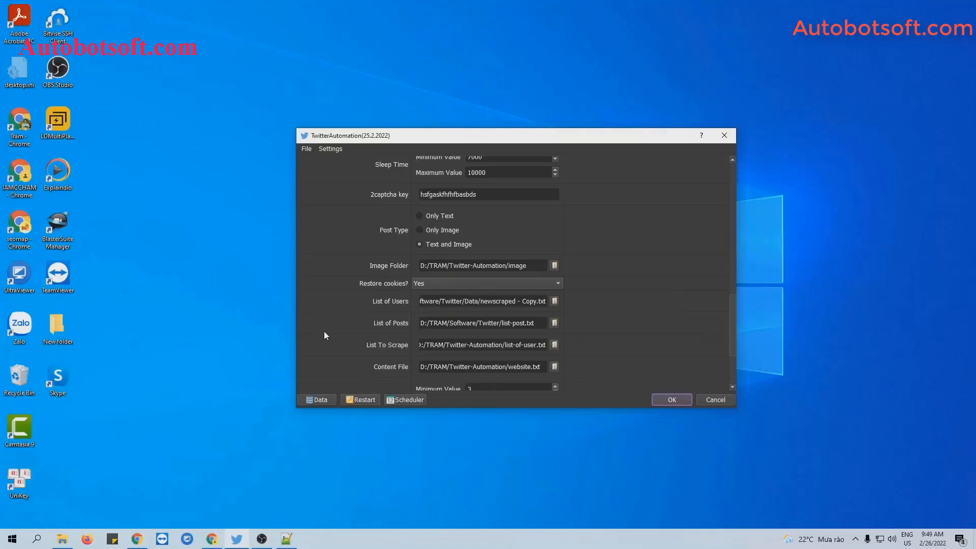
# Create an 'image' folder in Twitter-Automation and paste the 14 jpg photos into it
pyautogui.click(62, 539)
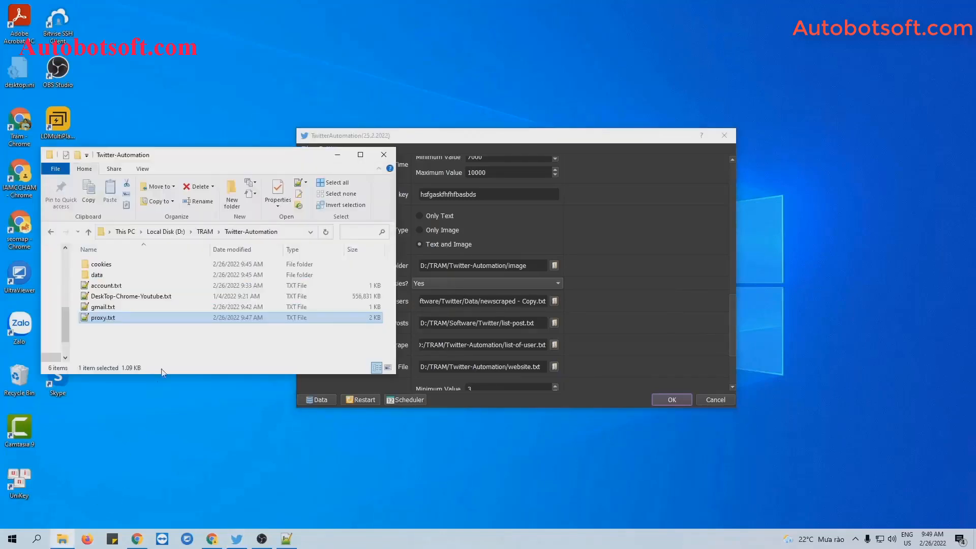
pyautogui.rightClick(163, 347)
pyautogui.moveTo(189, 481)
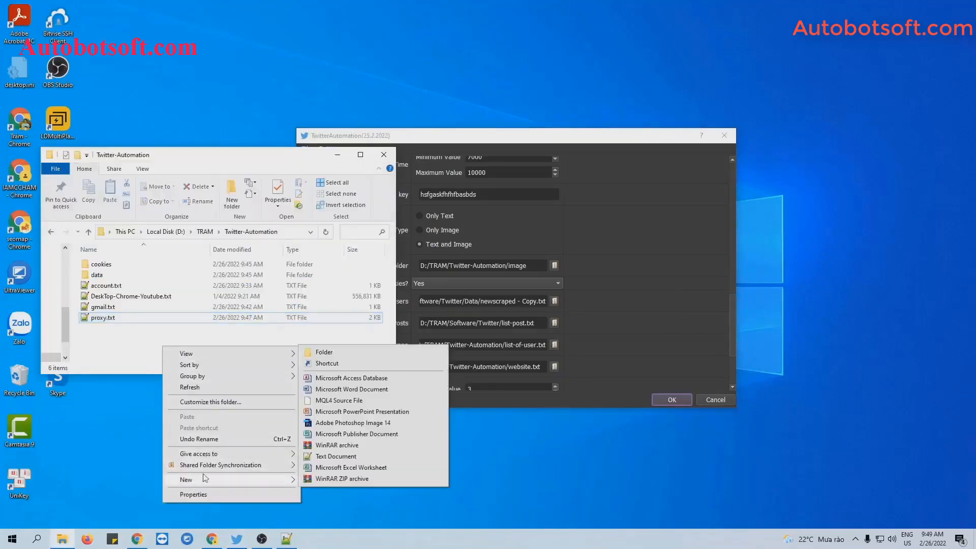
pyautogui.click(324, 356)
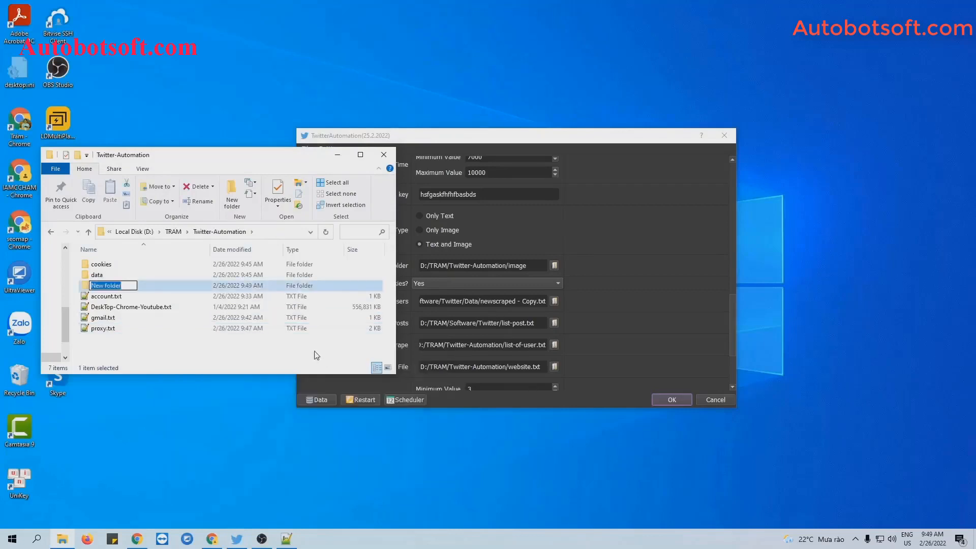
pyautogui.write('image')
pyautogui.press('Return')
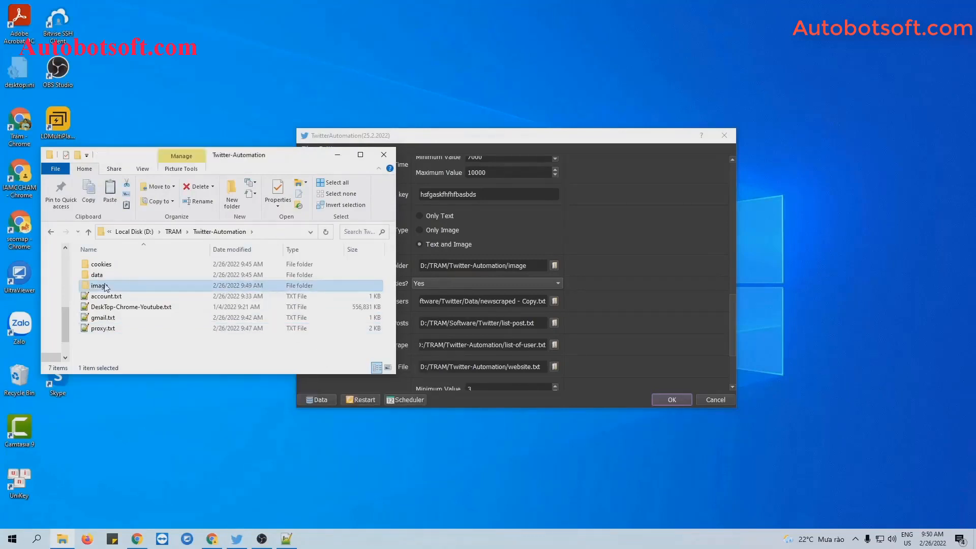
pyautogui.doubleClick(109, 285)
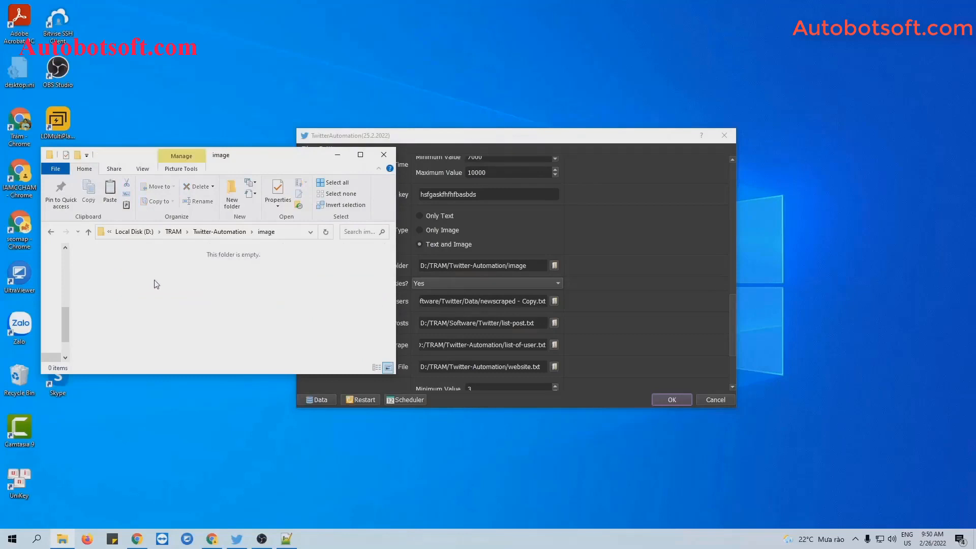
pyautogui.hotkey('ctrl', 'v')
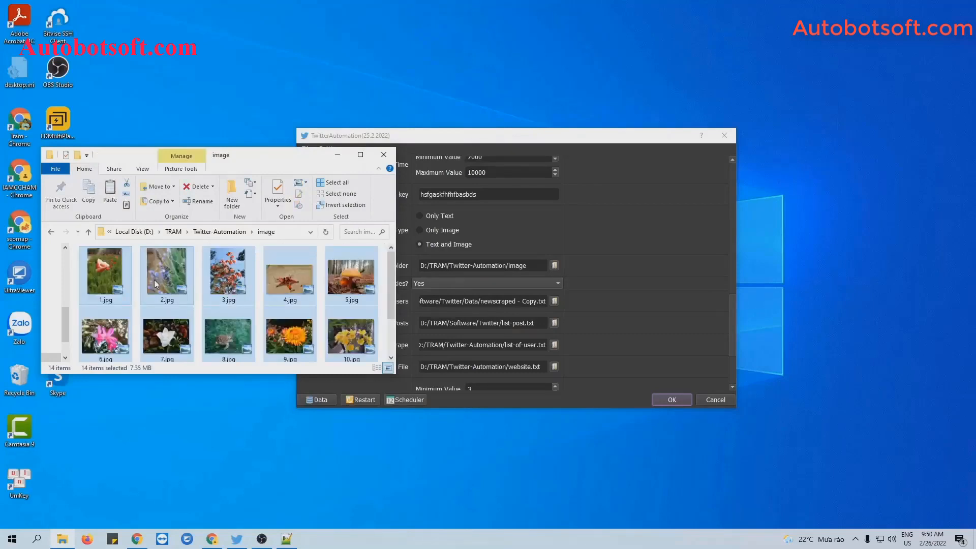
# Set Image Folder to the new image folder and save the settings with OK
pyautogui.click(338, 155)
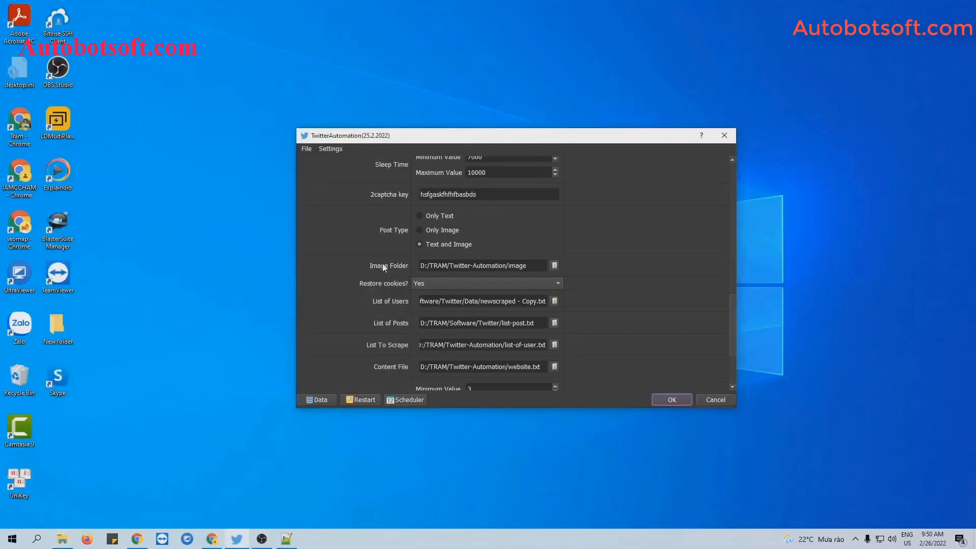
pyautogui.click(553, 266)
pyautogui.click(405, 237)
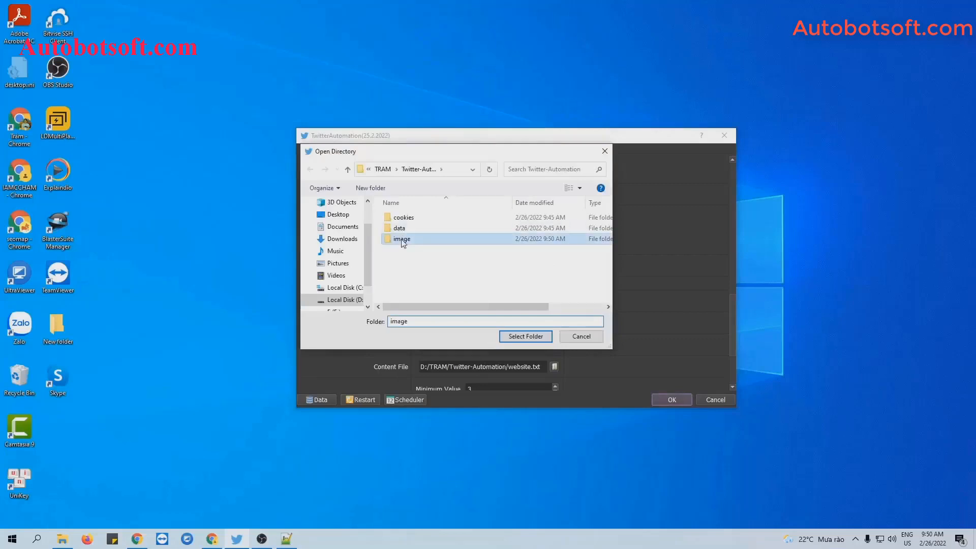
pyautogui.click(524, 336)
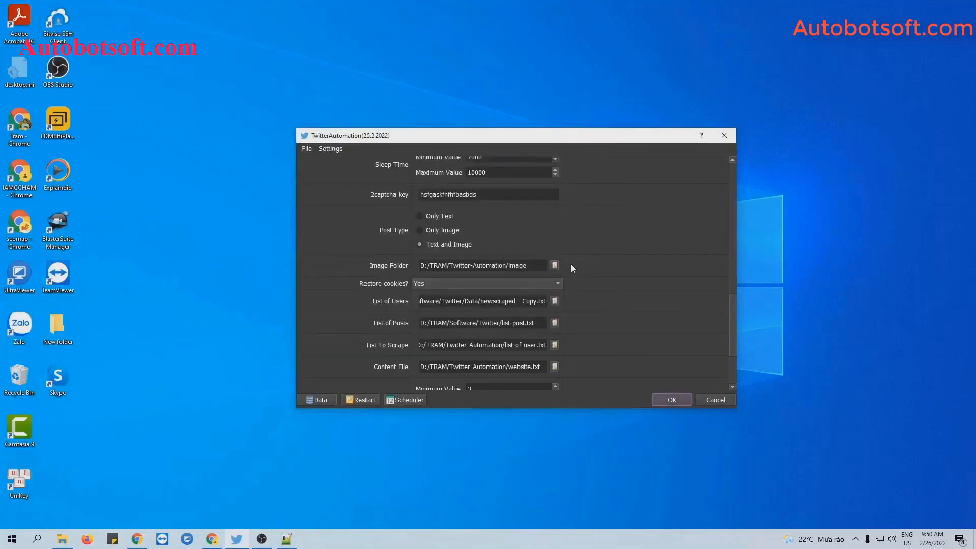
pyautogui.click(669, 400)
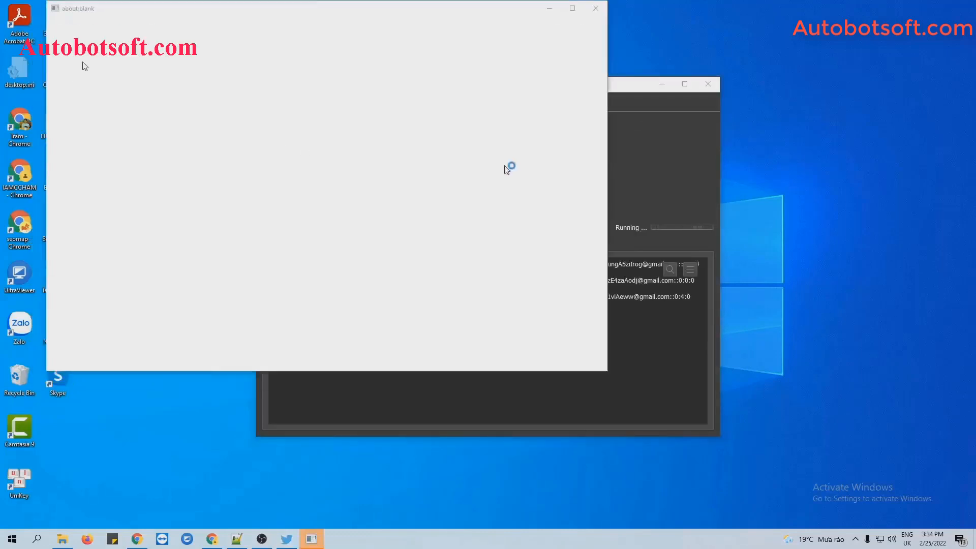
# Show the windows of Browser #1, #2 and #3
pyautogui.click(632, 166)
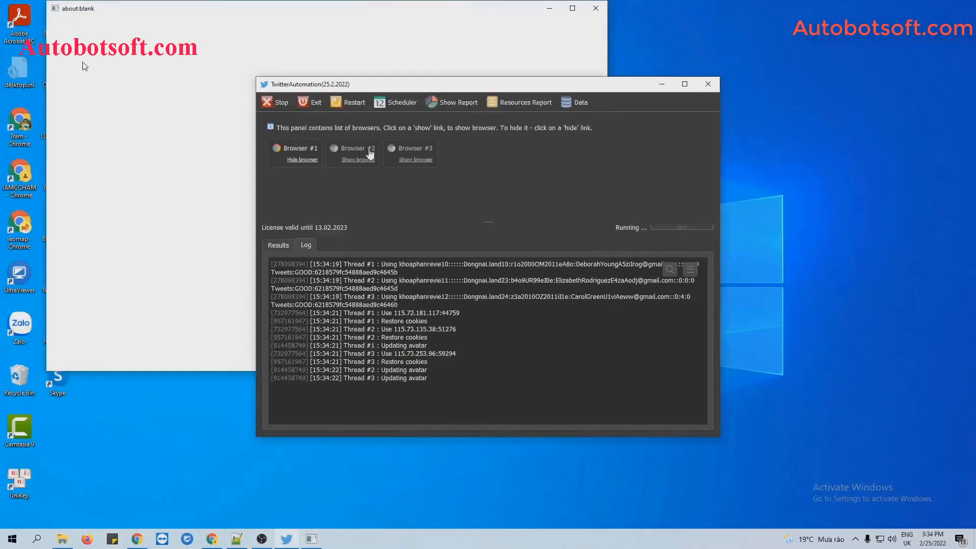
pyautogui.click(370, 155)
pyautogui.click(600, 151)
pyautogui.click(426, 160)
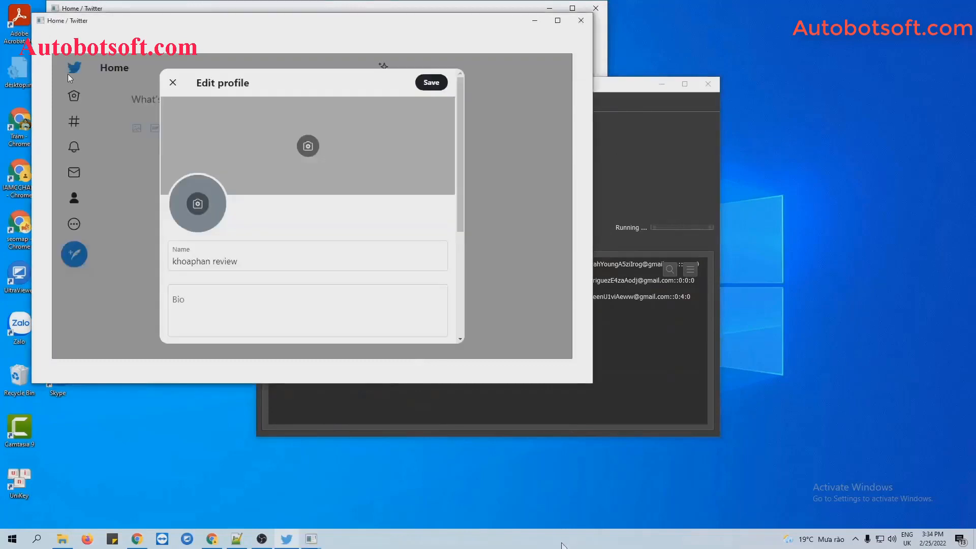
# Tile the Twitter windows side by side and widen the right-hand ones
pyautogui.rightClick(565, 539)
pyautogui.click(622, 437)
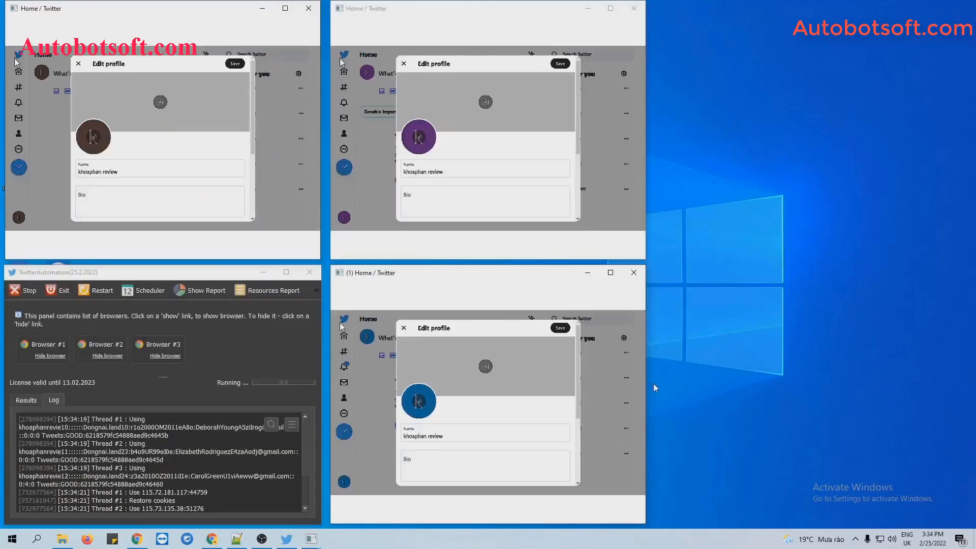
pyautogui.moveTo(884, 398); pyautogui.dragTo(931, 398)
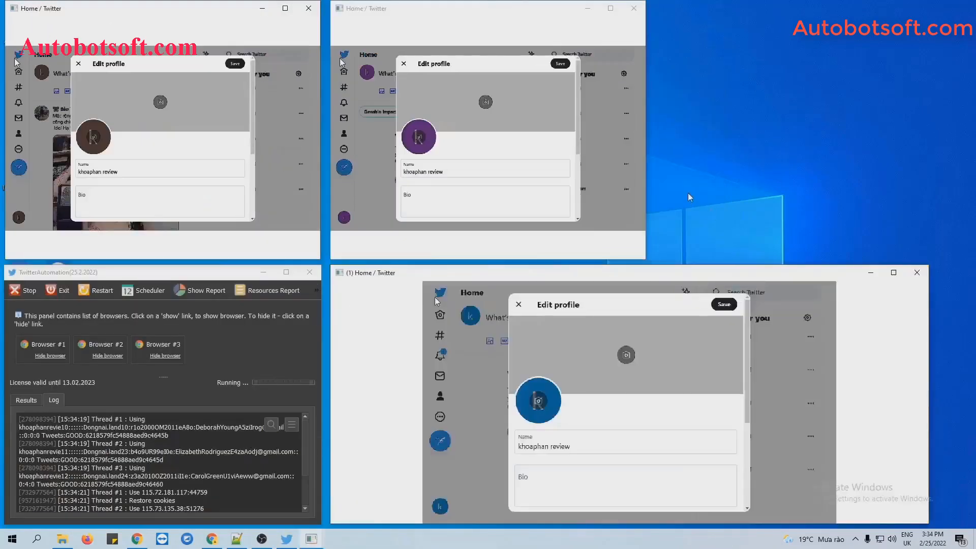
pyautogui.moveTo(646, 180); pyautogui.dragTo(927, 180)
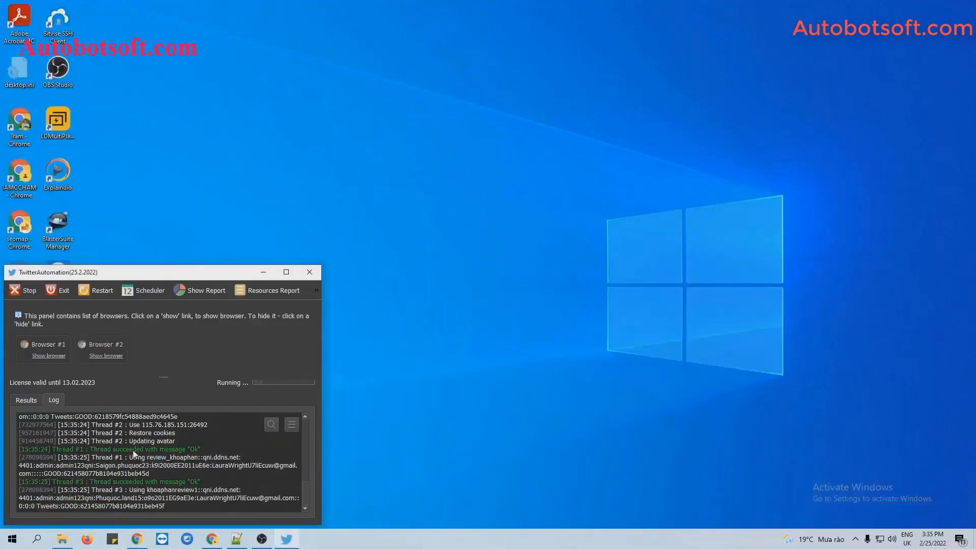
# Show all three Twitter browsers, tile them side by side, and widen the two right-hand windows
pyautogui.click(38, 354)
pyautogui.click(104, 356)
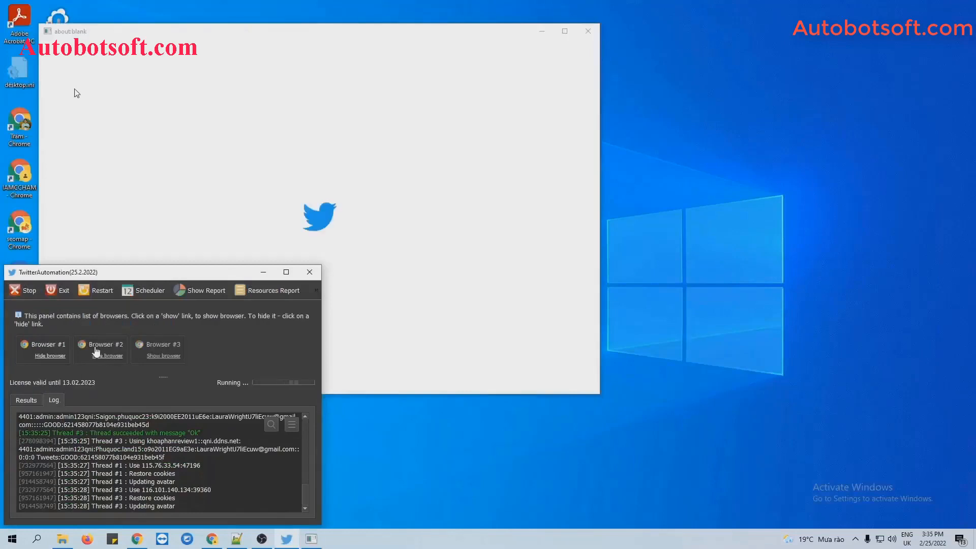
pyautogui.click(172, 356)
pyautogui.rightClick(536, 540)
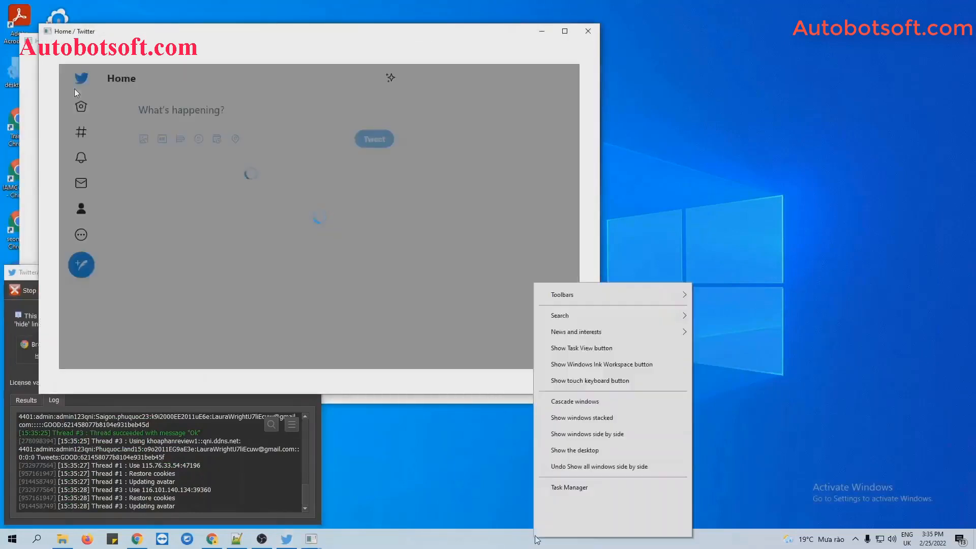
pyautogui.click(623, 434)
pyautogui.moveTo(647, 407); pyautogui.dragTo(950, 406)
pyautogui.moveTo(647, 172); pyautogui.dragTo(947, 205)
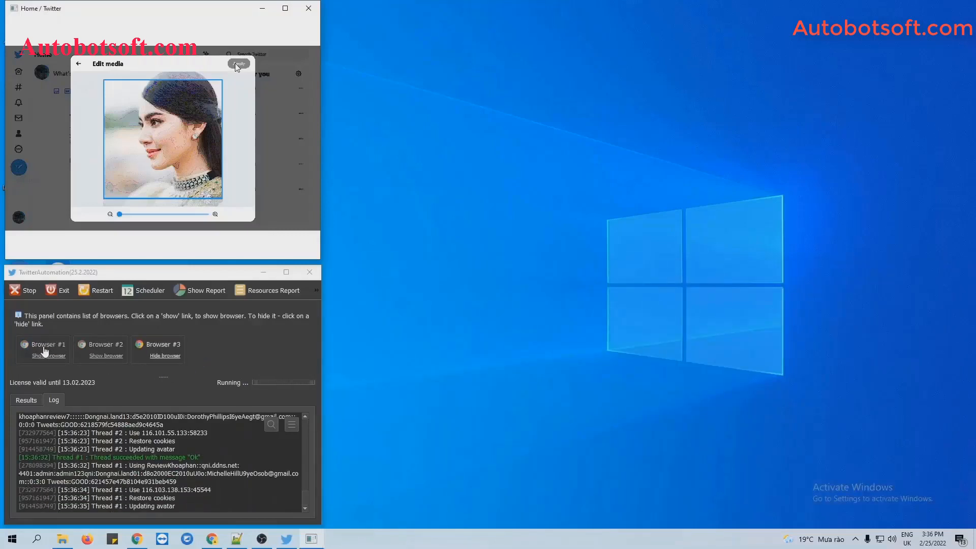
# Reveal Browsers #1 and #2, tile everything in a grid, widen the right panes, and refocus TwitterAutomation
pyautogui.click(46, 355)
pyautogui.click(97, 356)
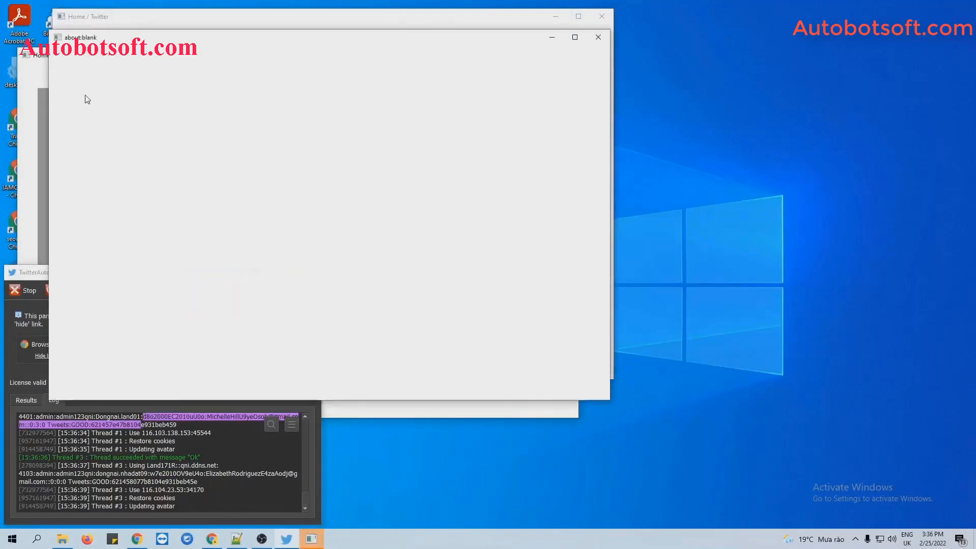
pyautogui.rightClick(497, 537)
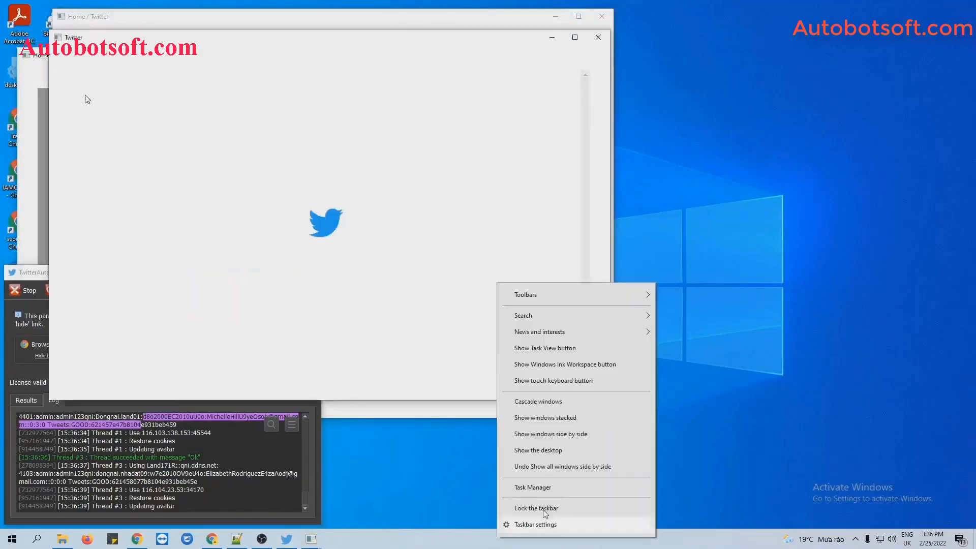
pyautogui.click(550, 433)
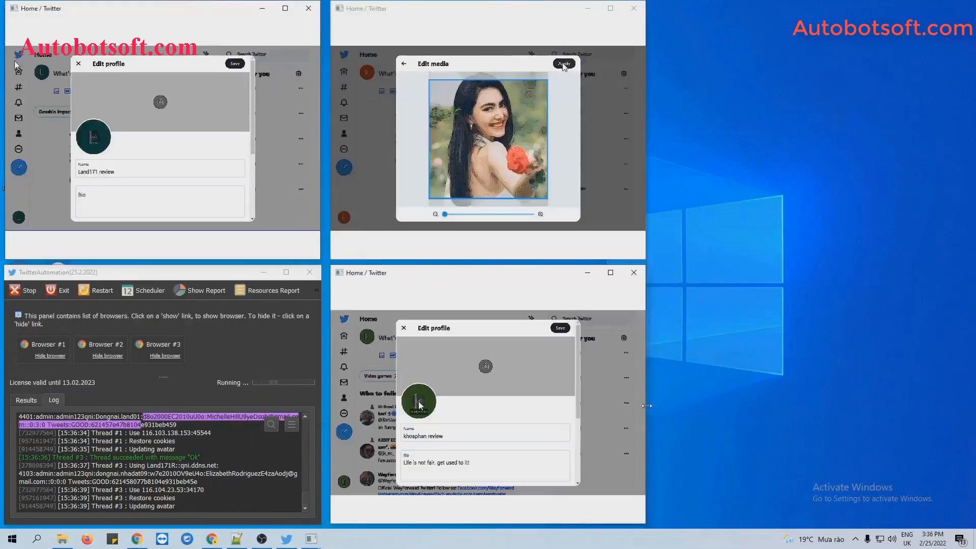
pyautogui.moveTo(647, 406); pyautogui.dragTo(942, 407)
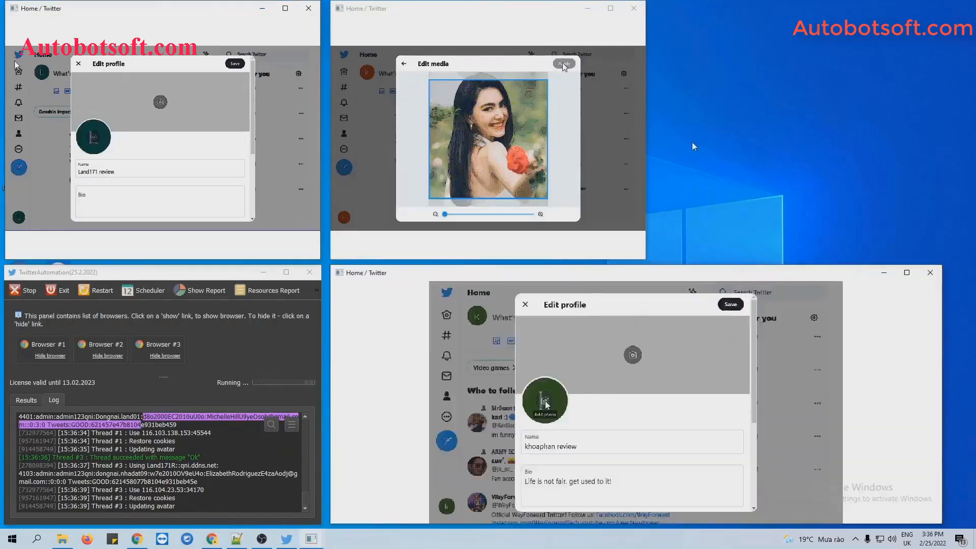
pyautogui.moveTo(646, 144); pyautogui.dragTo(918, 186)
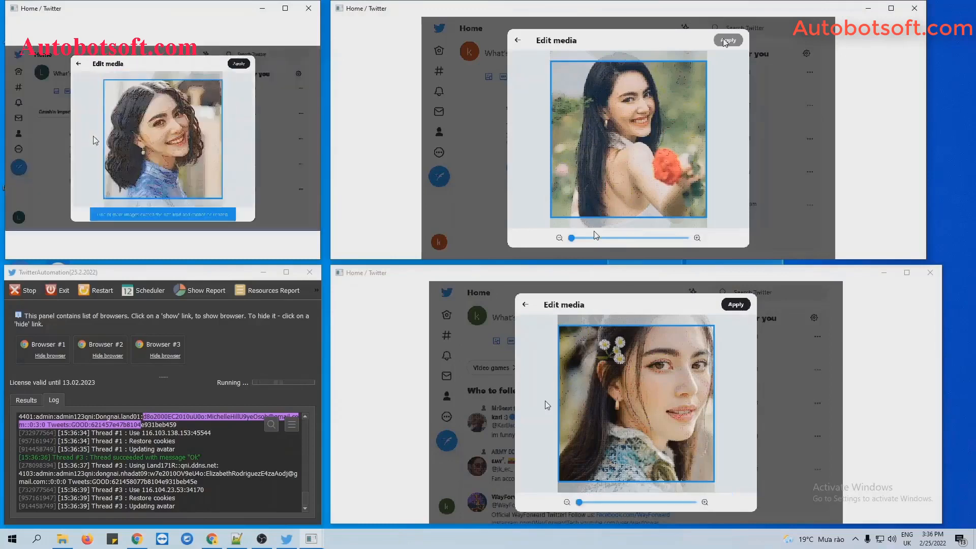
pyautogui.click(240, 446)
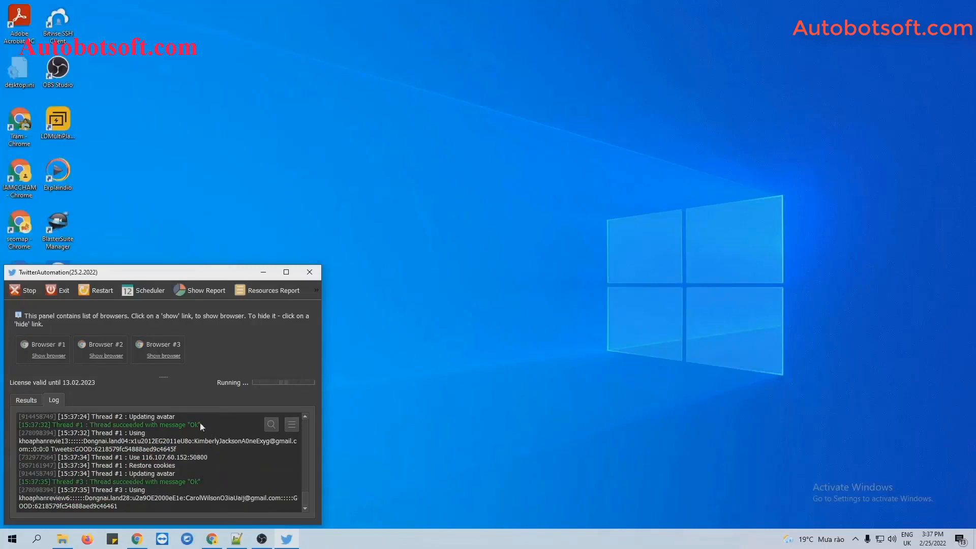
# Stop the avatar run, confirm it, and dismiss the Script Report
pyautogui.click(24, 291)
pyautogui.click(148, 422)
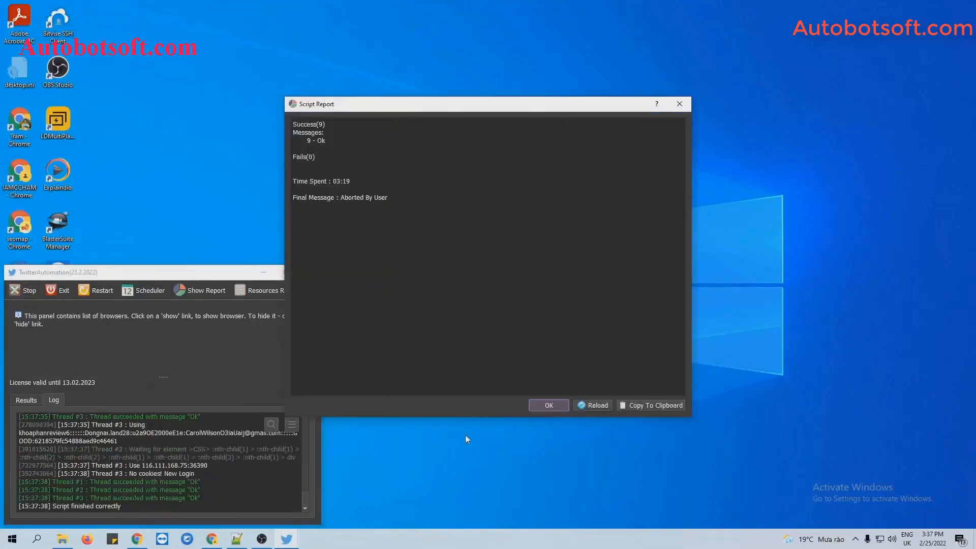
pyautogui.click(559, 406)
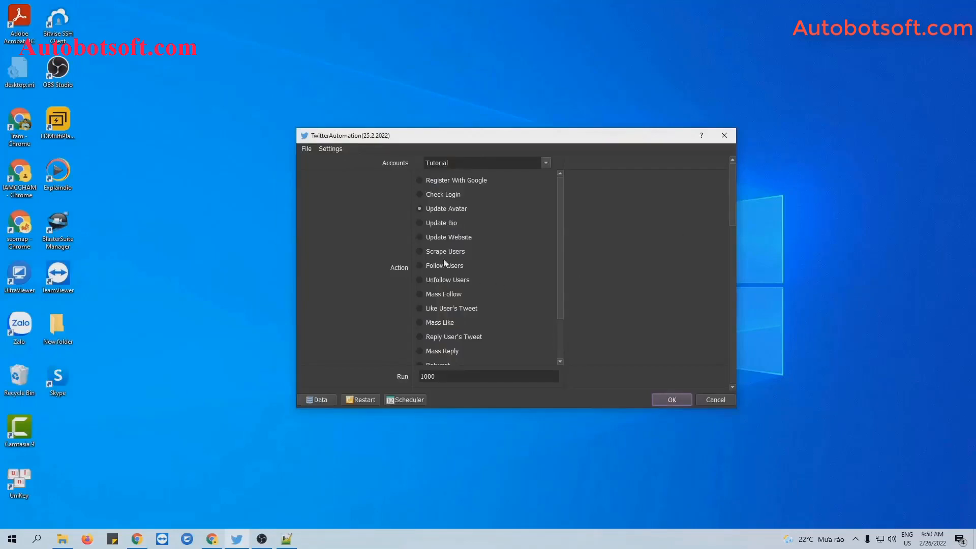
# Select Update Bio as the action and scroll through its settings
pyautogui.click(419, 223)
pyautogui.moveTo(734, 202); pyautogui.dragTo(734, 338)
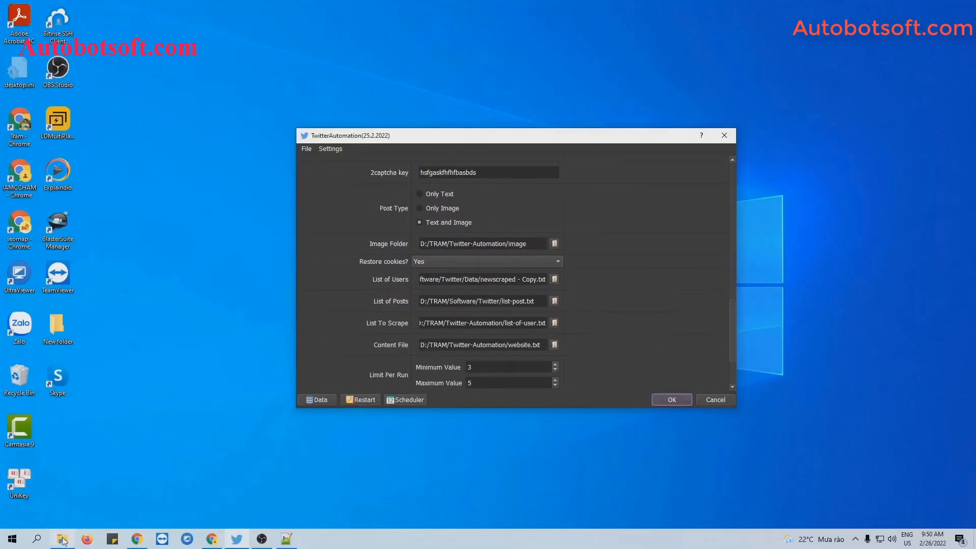
pyautogui.click(62, 488)
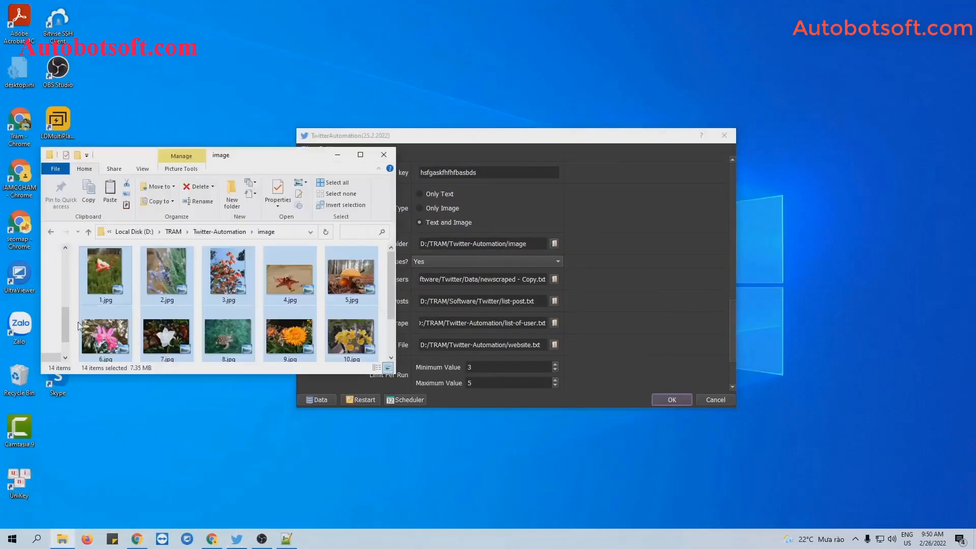
# Return to the Twitter-Automation folder and add a new text document named bio.txt
pyautogui.click(50, 232)
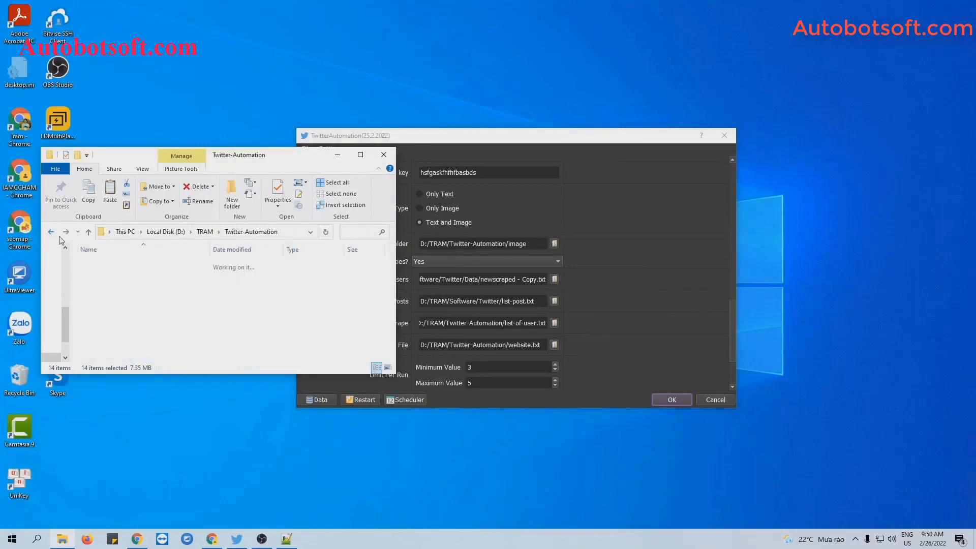
pyautogui.rightClick(156, 338)
pyautogui.moveTo(184, 473)
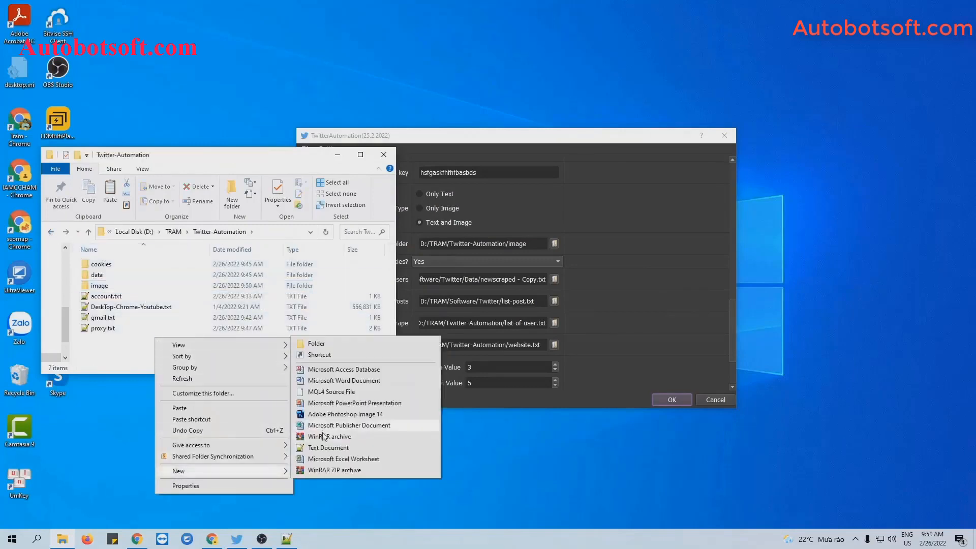
pyautogui.click(326, 450)
pyautogui.write('bio.txt')
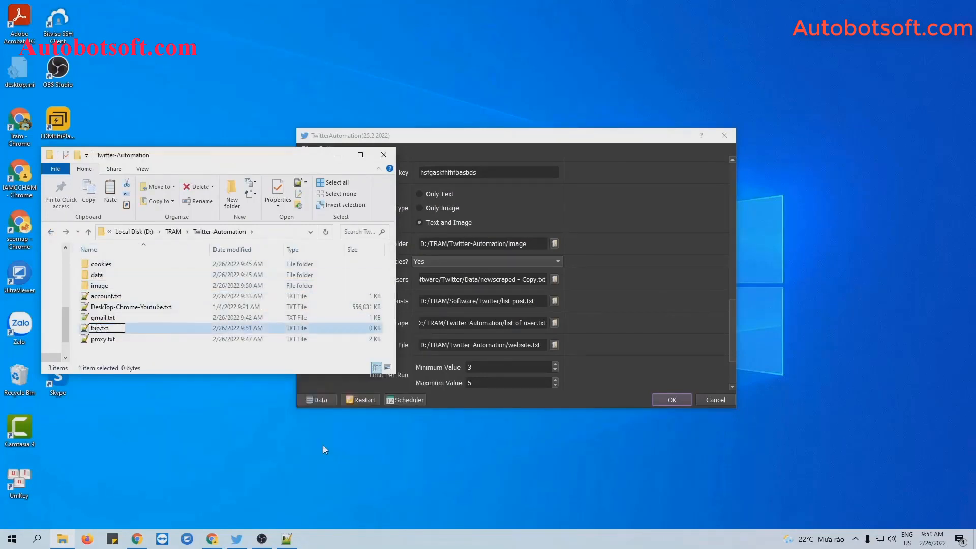
pyautogui.press('Return')
# Paste the fourteen quote lines into bio.txt in Notepad++, save it, and minimize Notepad++ and File Explorer
pyautogui.doubleClick(236, 307)
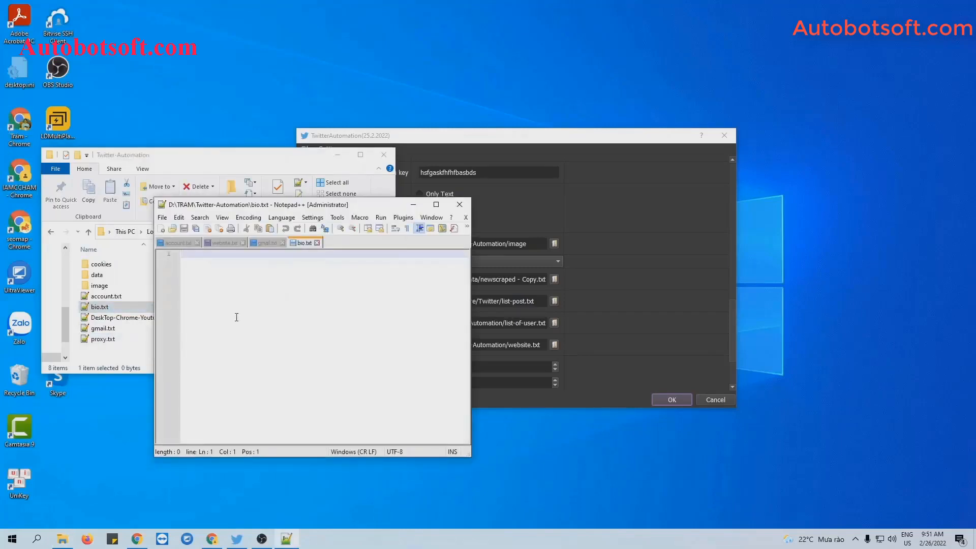
pyautogui.hotkey('ctrl', 'v')
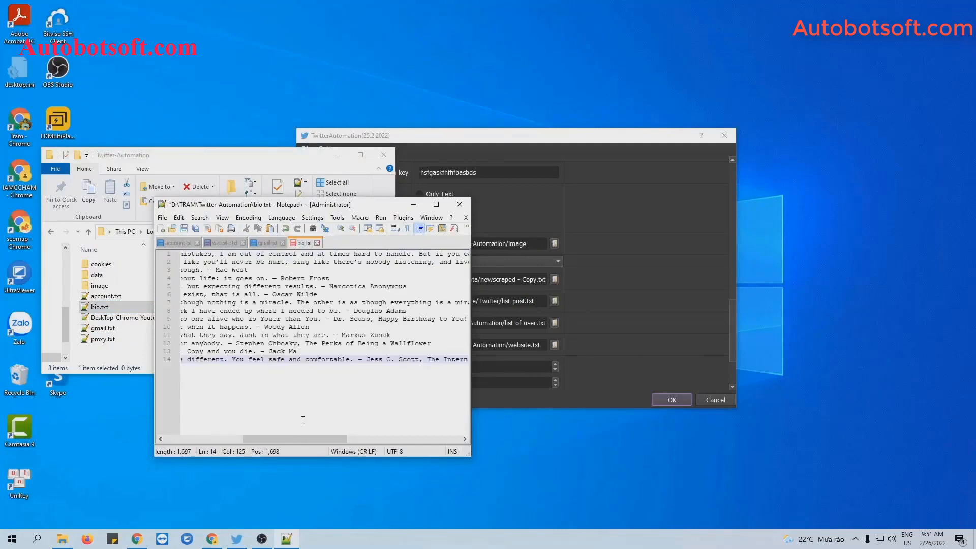
pyautogui.moveTo(284, 439); pyautogui.dragTo(207, 439)
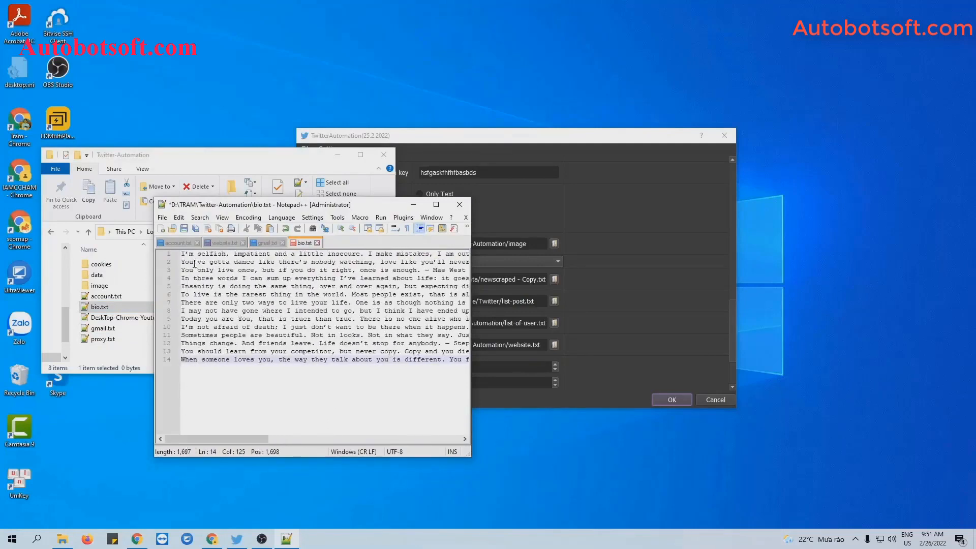
pyautogui.click(191, 361)
pyautogui.click(184, 229)
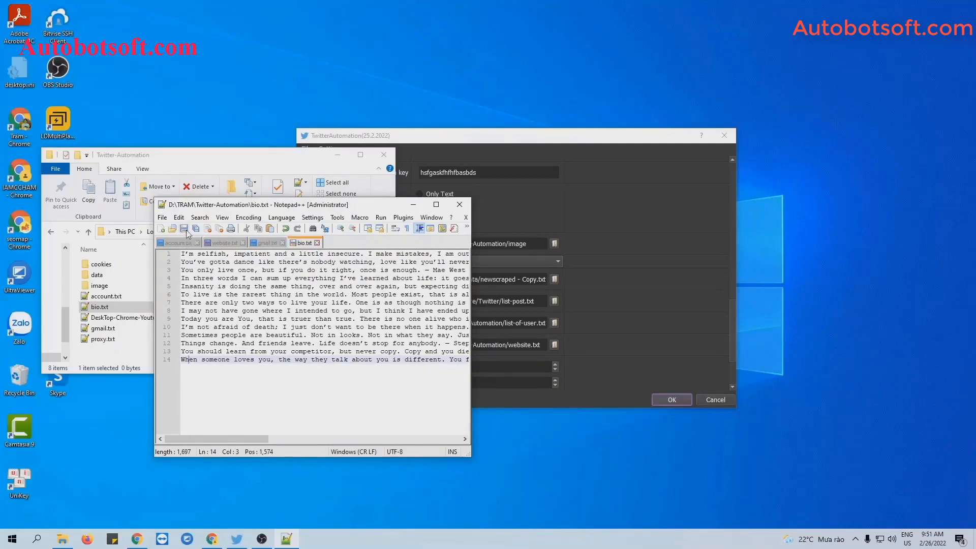
pyautogui.click(413, 205)
pyautogui.click(338, 155)
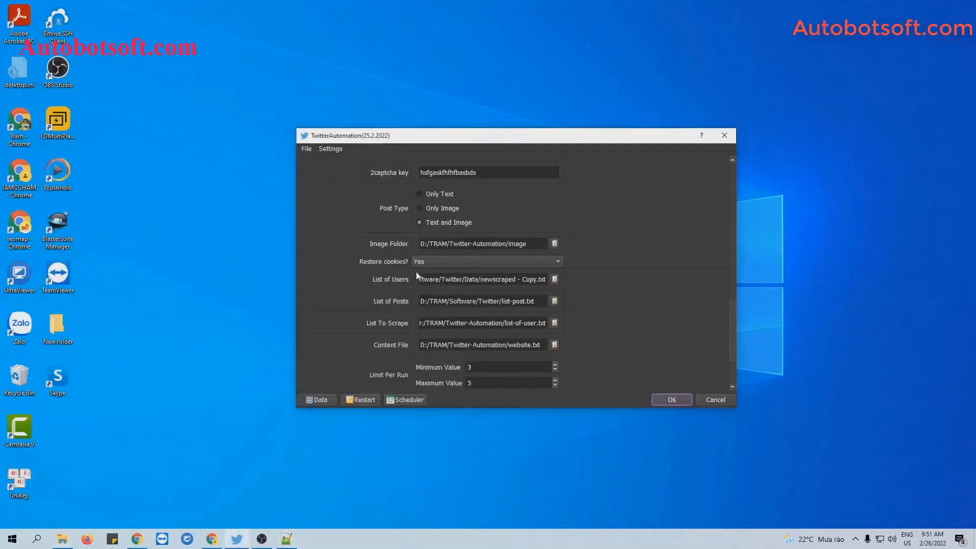
# Set the Content File to bio.txt and start the Update Bio run
pyautogui.click(557, 345)
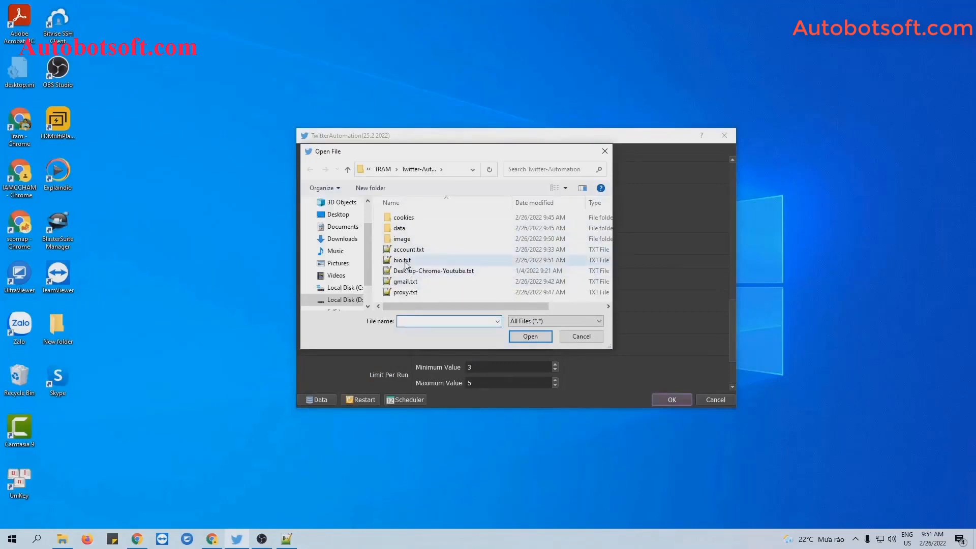
pyautogui.click(404, 261)
pyautogui.click(527, 337)
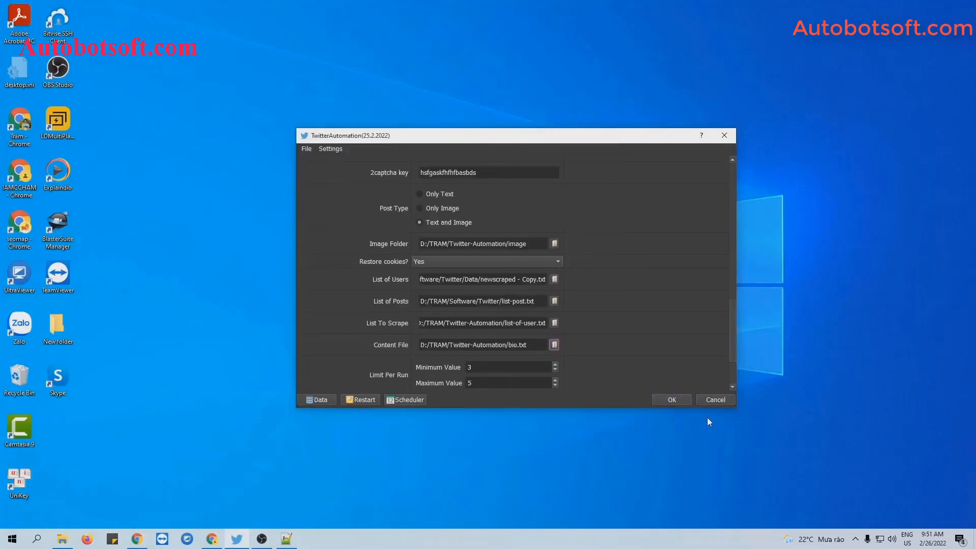
pyautogui.click(670, 398)
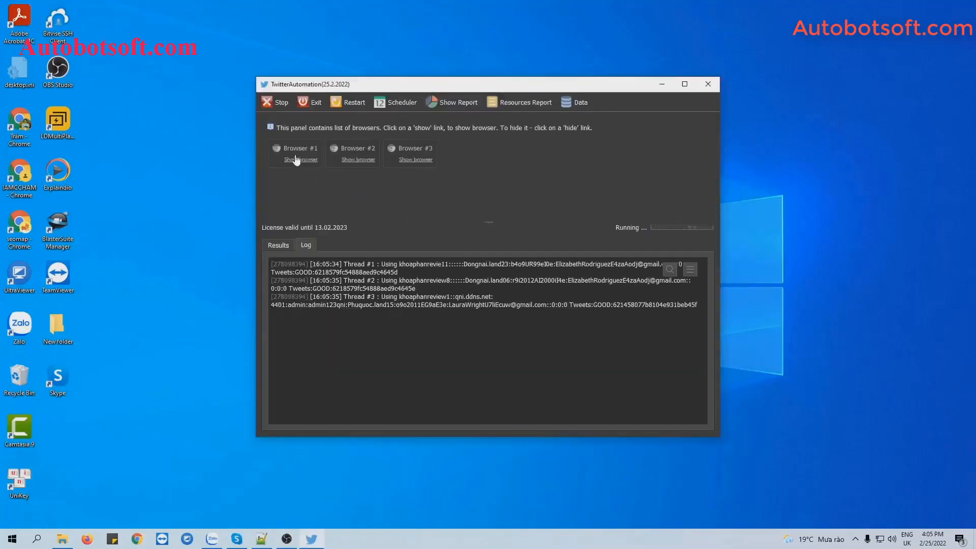
# Show the Twitter browsers and tile all windows into four panes
pyautogui.click(294, 160)
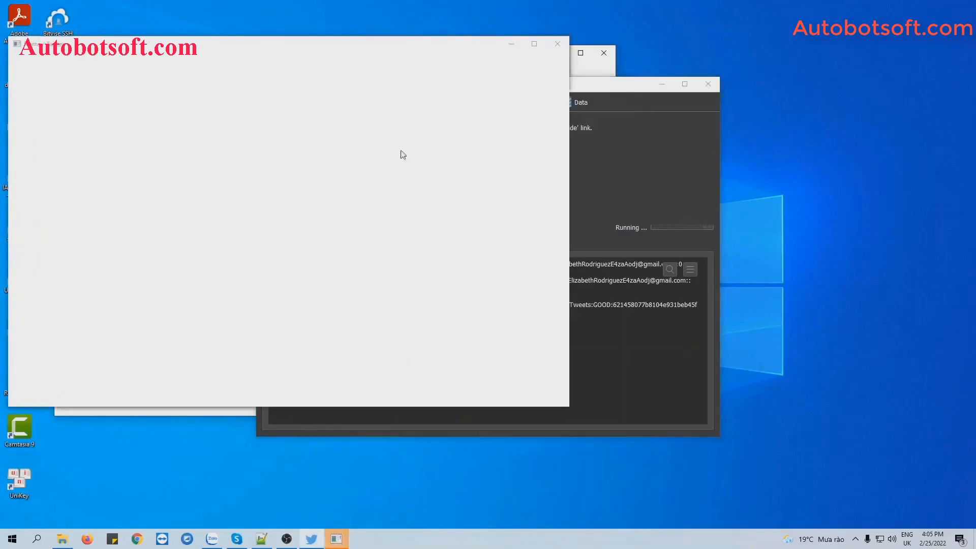
pyautogui.rightClick(579, 538)
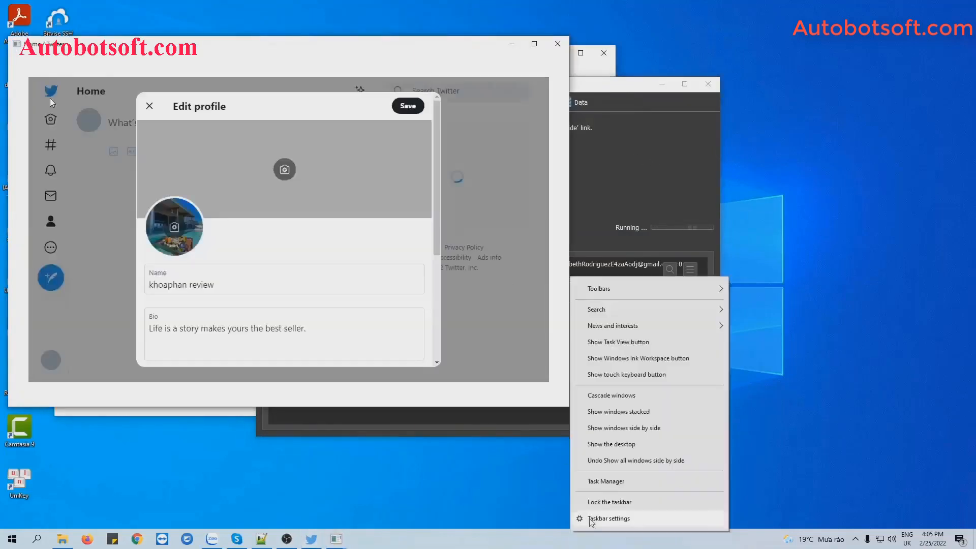
pyautogui.click(636, 430)
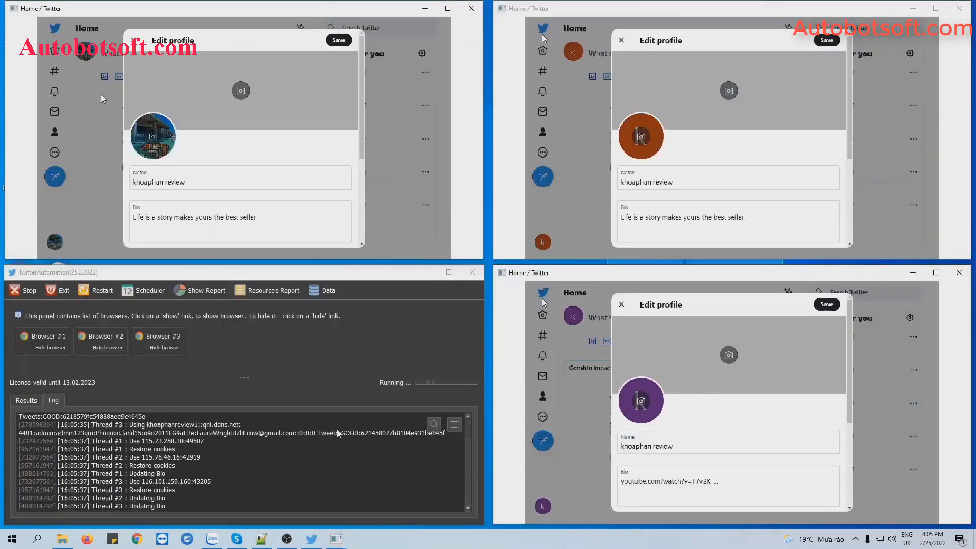
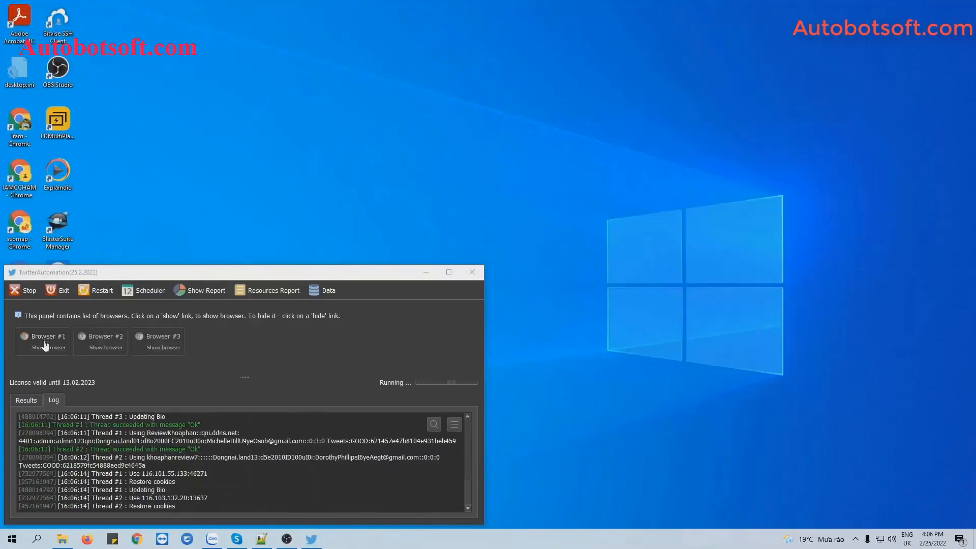
# Show the Twitter windows for Browser #1 and #3 and tile all windows side by side
pyautogui.click(46, 346)
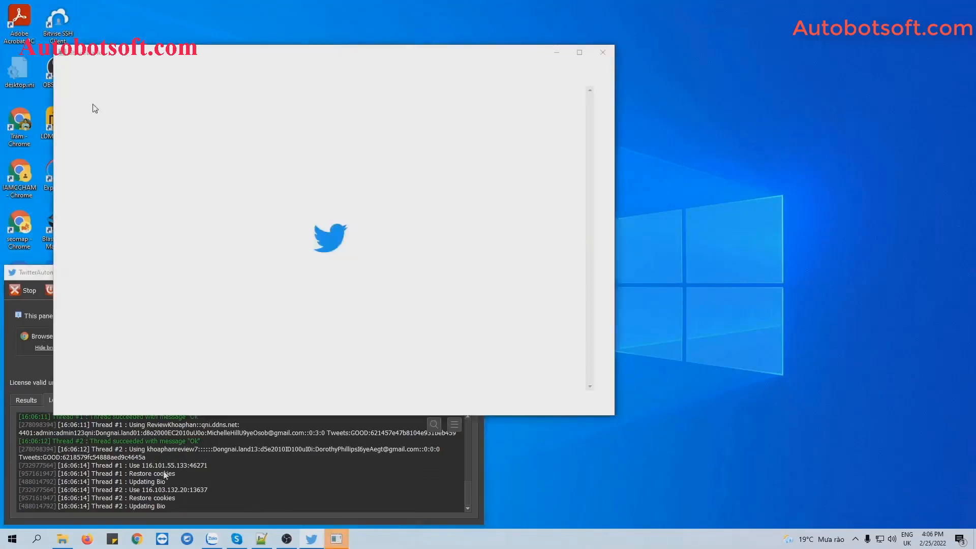
pyautogui.moveTo(171, 490); pyautogui.dragTo(171, 482)
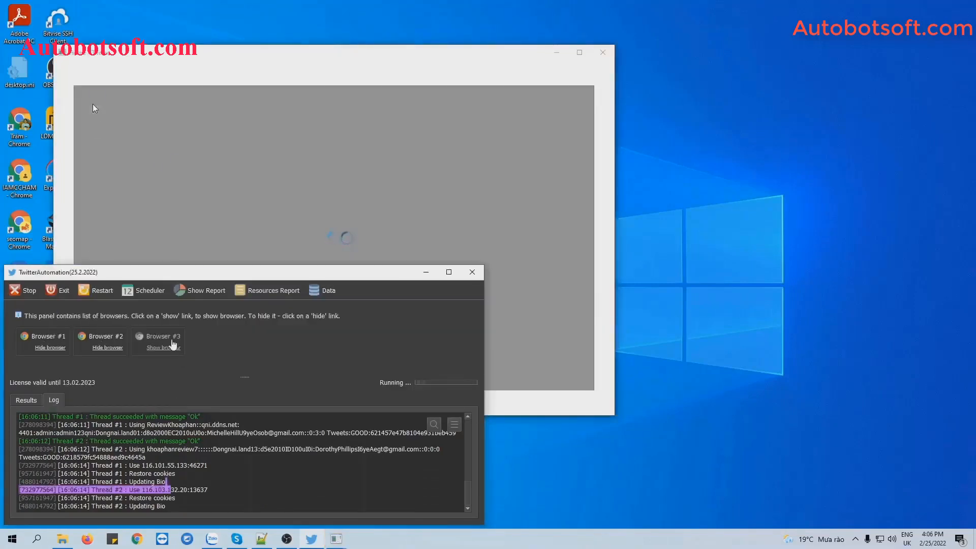
pyautogui.click(170, 347)
pyautogui.rightClick(455, 540)
pyautogui.click(508, 437)
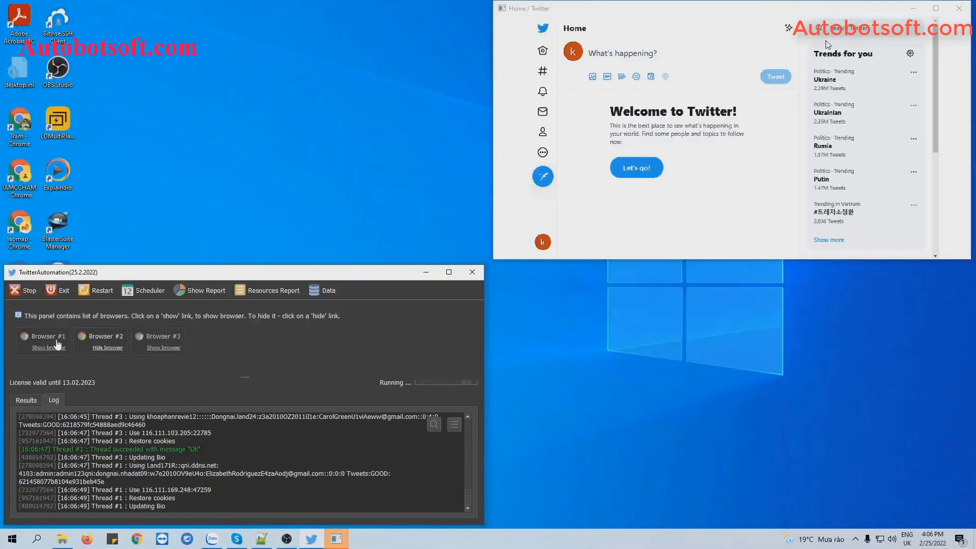
# Show Browser #1 again and re-tile the windows into four quadrants
pyautogui.click(57, 347)
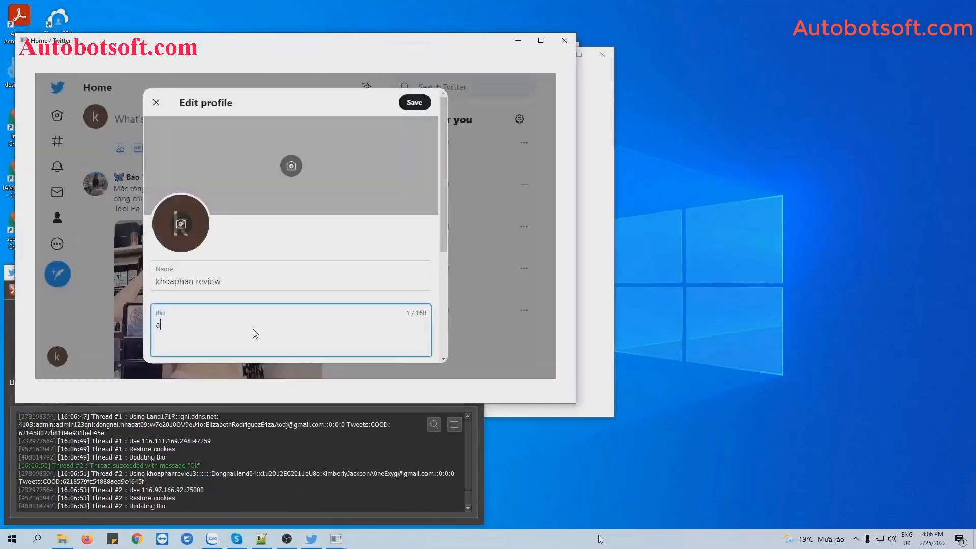
pyautogui.rightClick(600, 539)
pyautogui.click(649, 432)
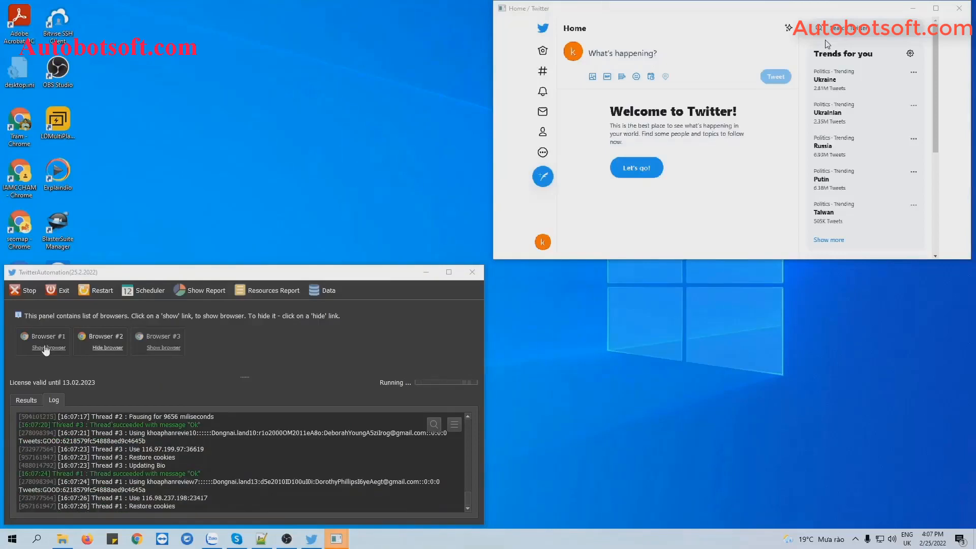
# Show the Twitter windows for Browsers #1, #2 and #3 and tile them in a grid beside the log
pyautogui.click(46, 350)
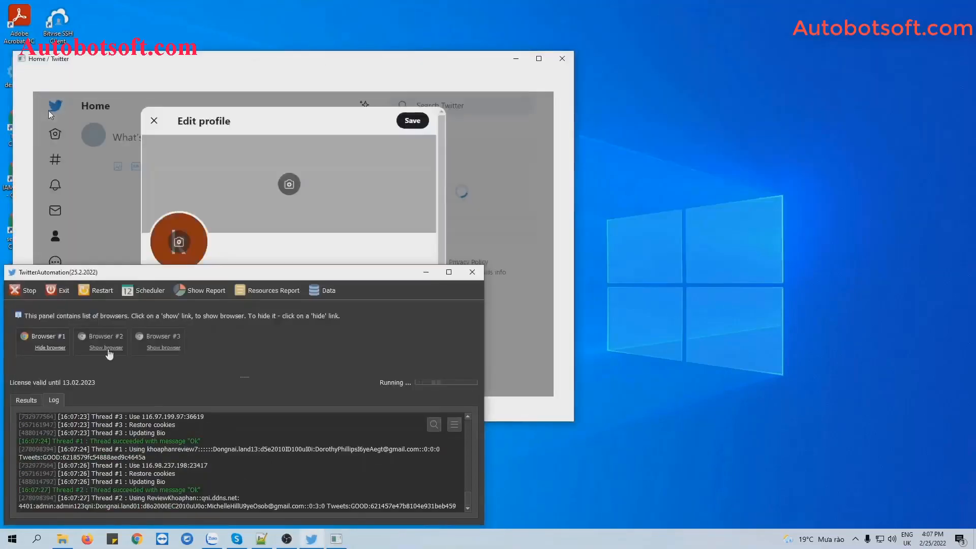
pyautogui.click(104, 348)
pyautogui.moveTo(224, 474); pyautogui.dragTo(224, 456)
pyautogui.click(165, 349)
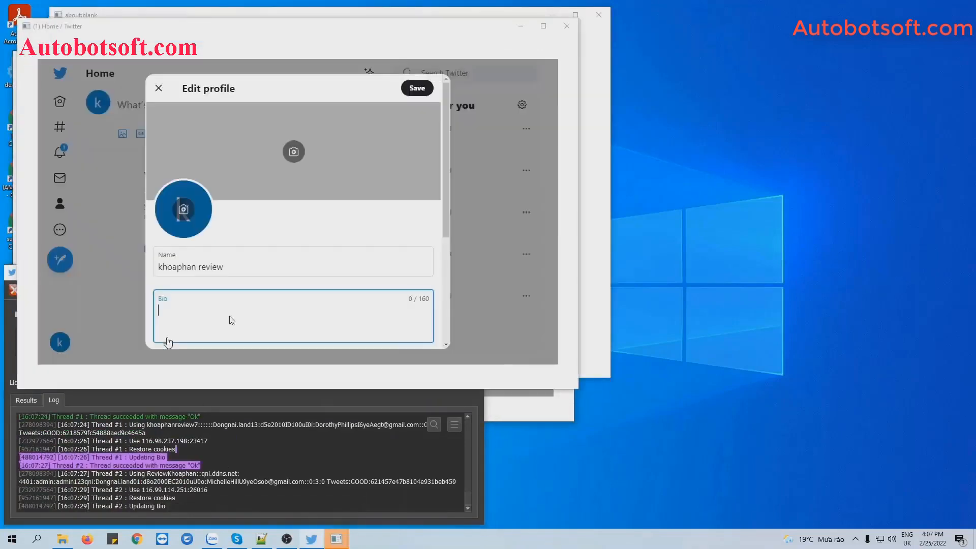
pyautogui.rightClick(454, 536)
pyautogui.click(507, 432)
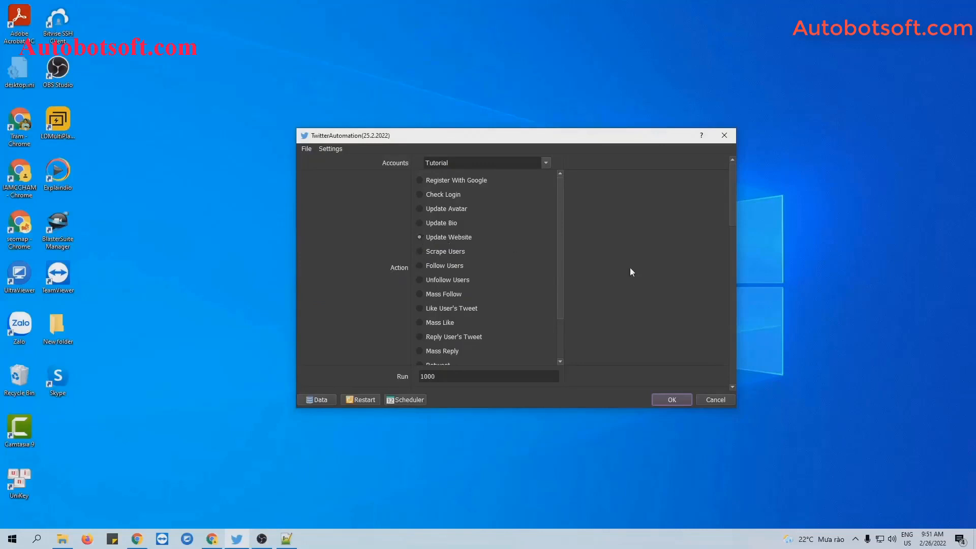
# Scroll the settings down to the Content File entry and bring up the Twitter-Automation folder
pyautogui.scroll(-15, 675, 276)
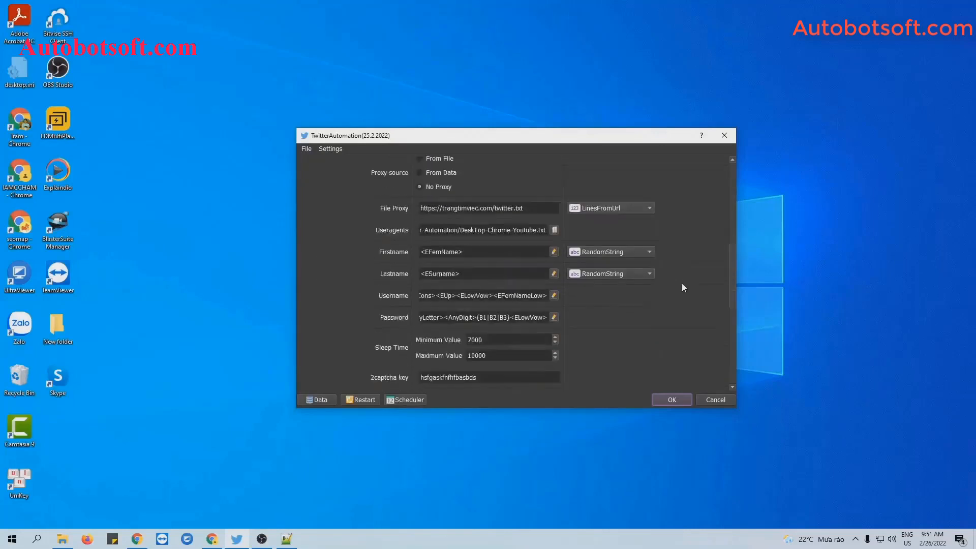
pyautogui.scroll(-9, 683, 287)
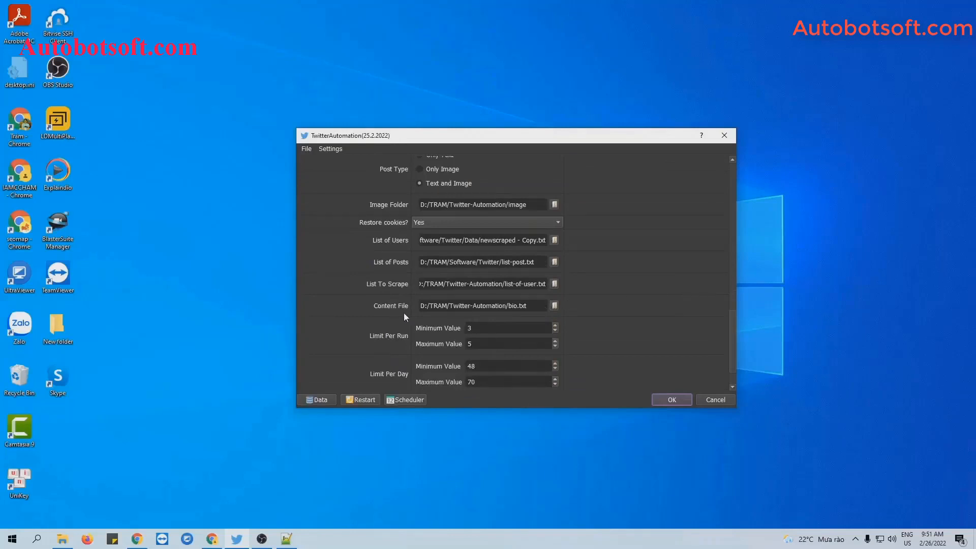
pyautogui.click(62, 539)
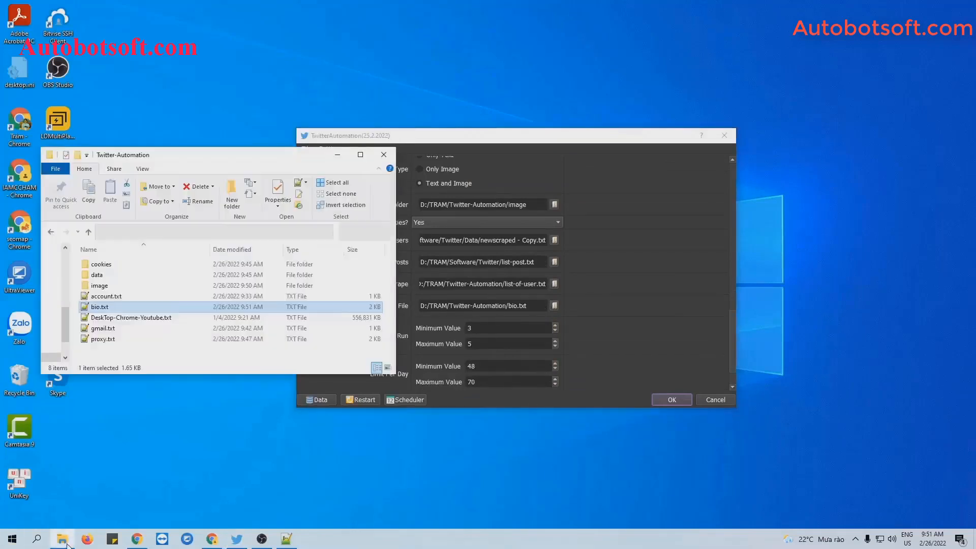
# Create a new text document named website.txt in the Twitter-Automation folder
pyautogui.rightClick(177, 353)
pyautogui.moveTo(208, 487)
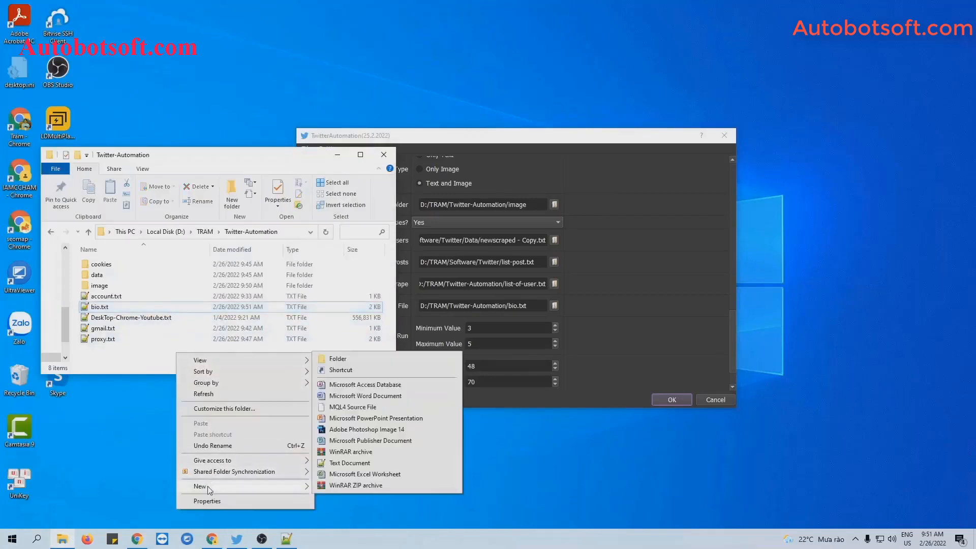
pyautogui.click(338, 463)
pyautogui.write('uebsite')
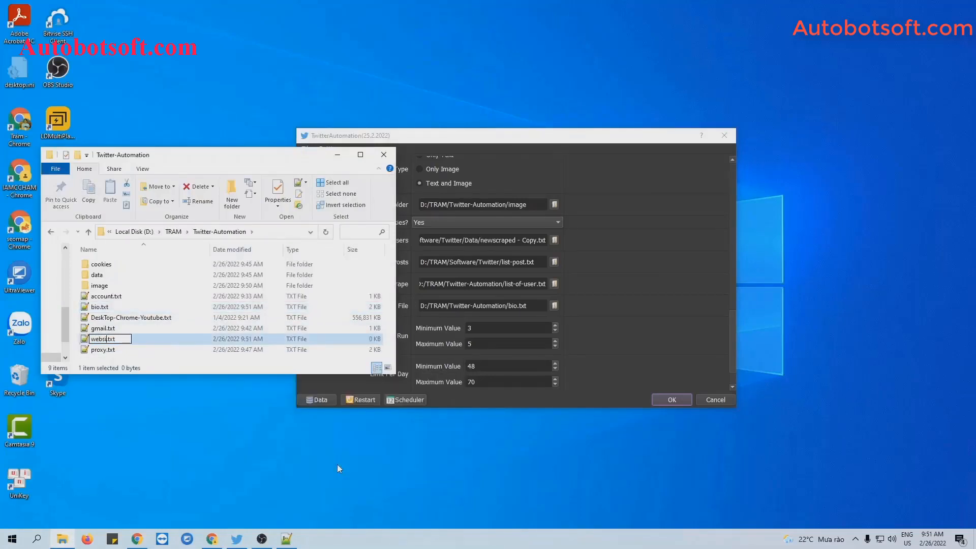
pyautogui.press('Return')
pyautogui.press('Return')
# Paste the ten YouTube links into website.txt, save it, and minimize the editor and folder
pyautogui.write('https://www.youtube.com/watch?v=T7v2K_VCt5c https://www.youtube.com/watch?v=KMjictA8sQo https://www.youtube.com/watch?v=T7v2K_VCt5c https://www.youtube.com/watch?v=6o53R4ZcTiY https://www.youtube.com/watch?v=V3IL0_bodss https://www.youtube.com/watch?v=6o53R4ZcTiY https://www.youtube.com/watch?v=V3IL0_bodss https://www.youtube.com/watch?v=6o53R4ZcTiY https://www.youtube.com/watch?v=6o53R4ZcTiY https://www.youtube.com/watch?v=V3IL0_bodss')
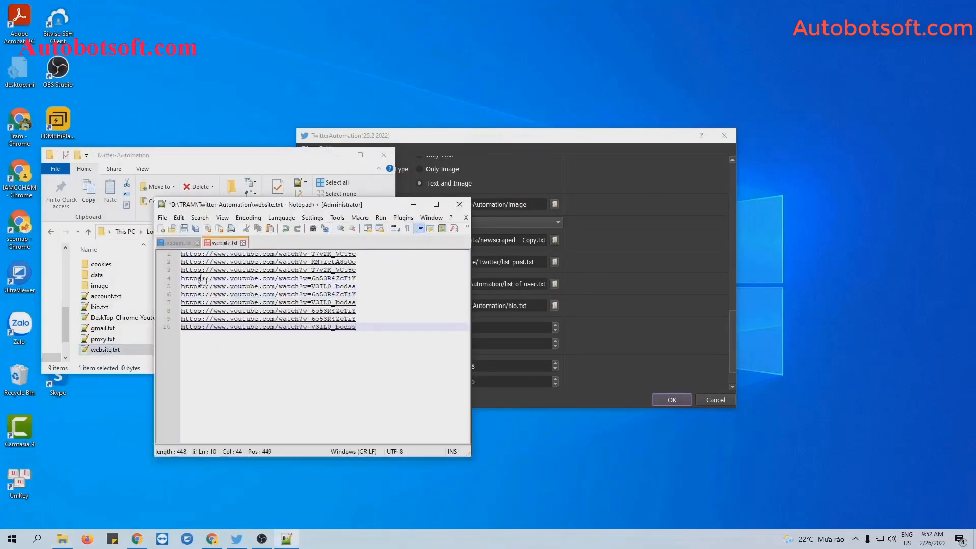
pyautogui.click(184, 228)
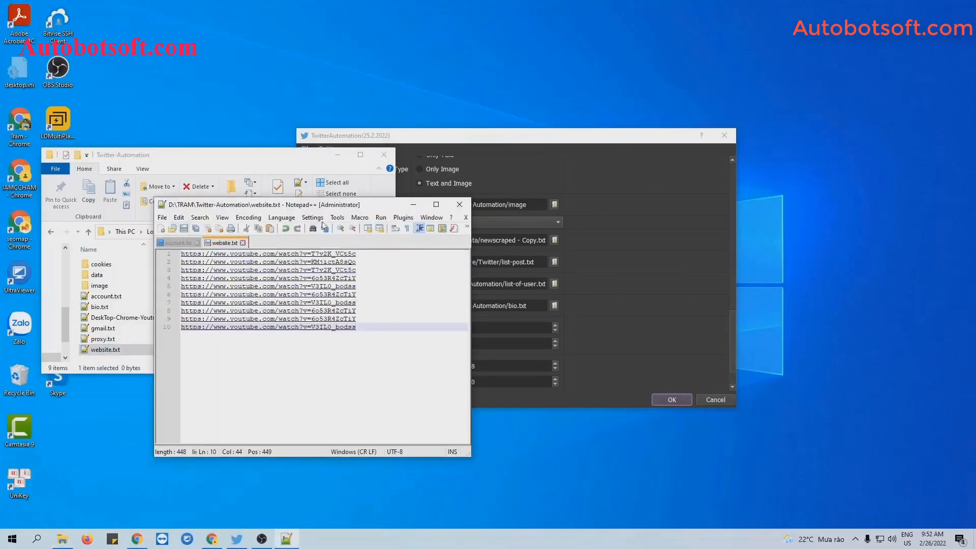
pyautogui.click(413, 205)
pyautogui.click(338, 155)
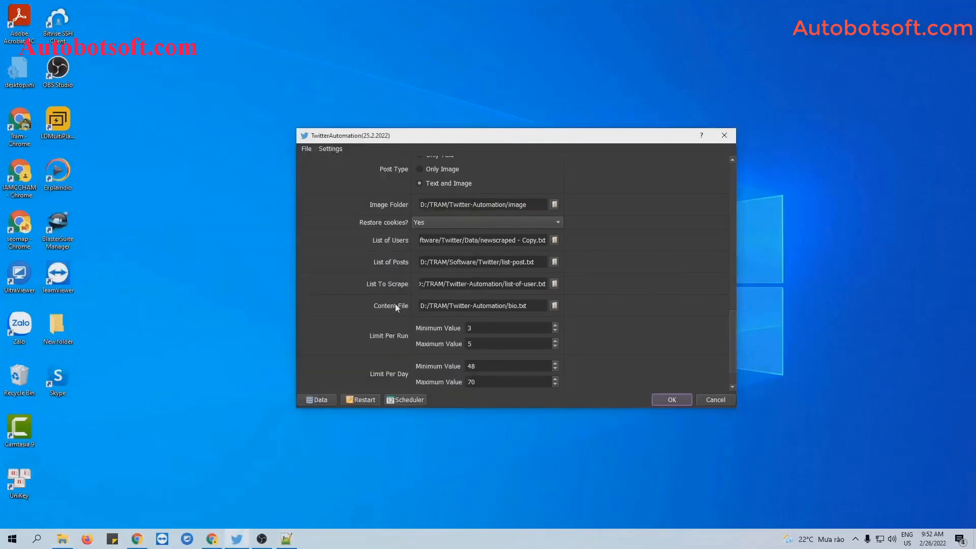
# Set the Content File to website.txt and start the Update Website run
pyautogui.click(554, 306)
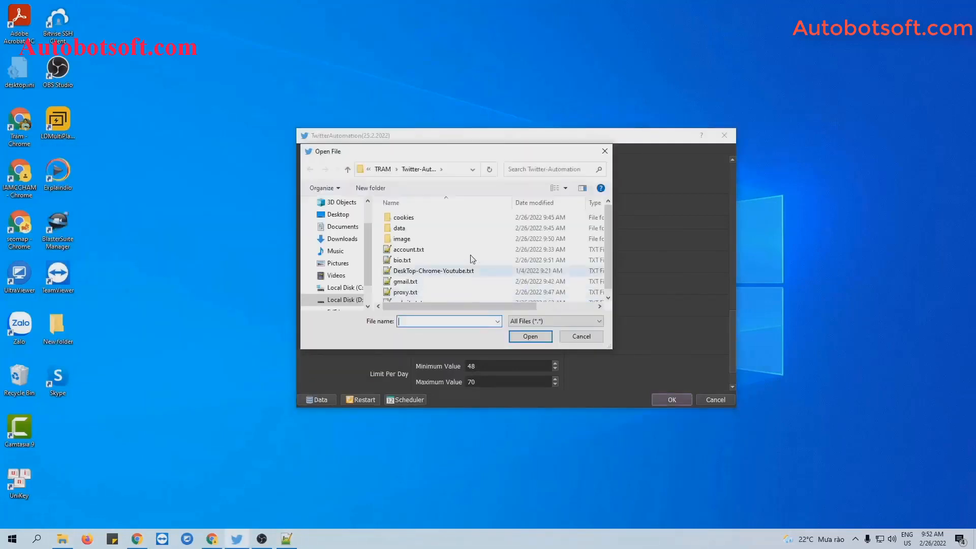
pyautogui.click(412, 296)
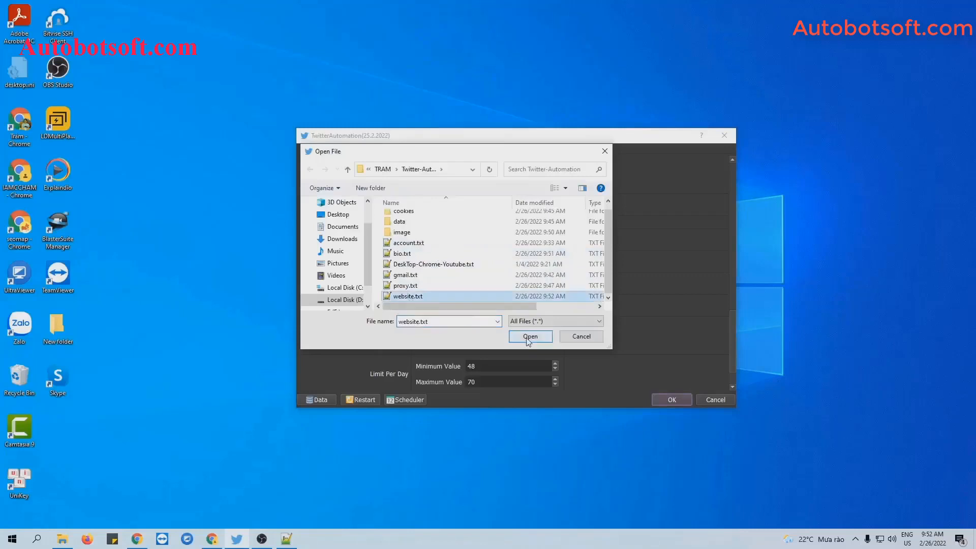
pyautogui.click(531, 338)
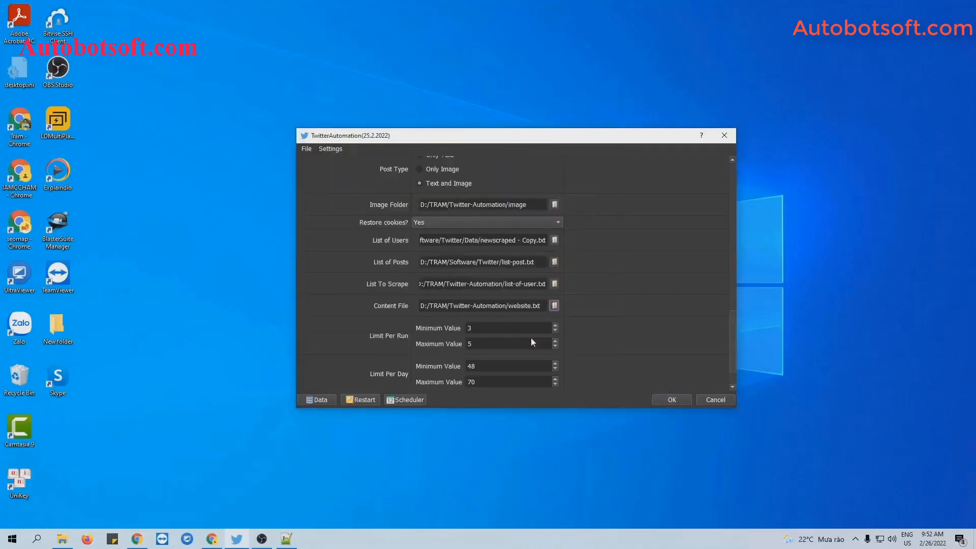
pyautogui.click(669, 399)
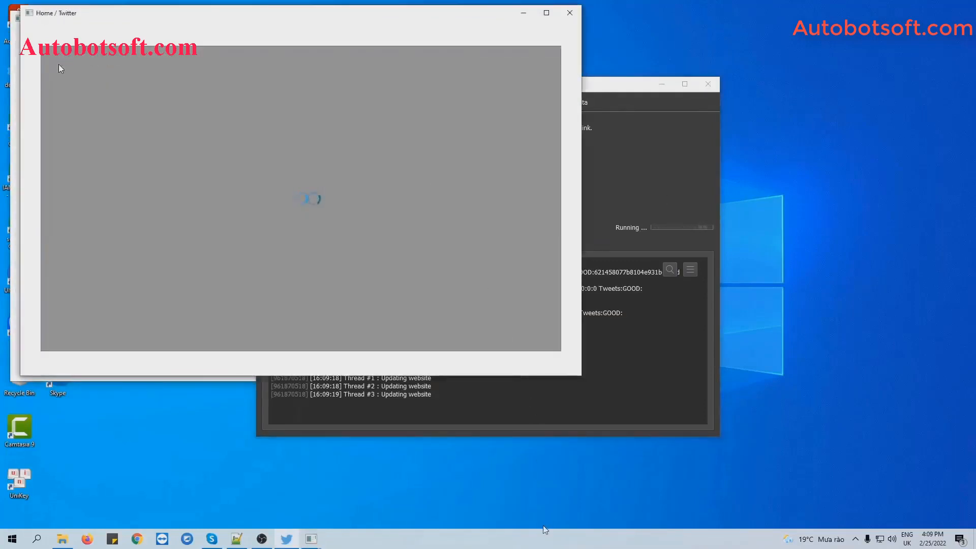
# Show the Twitter windows for Browsers #1, #2 and #3 and tile them into four quadrants
pyautogui.rightClick(545, 531)
pyautogui.click(605, 440)
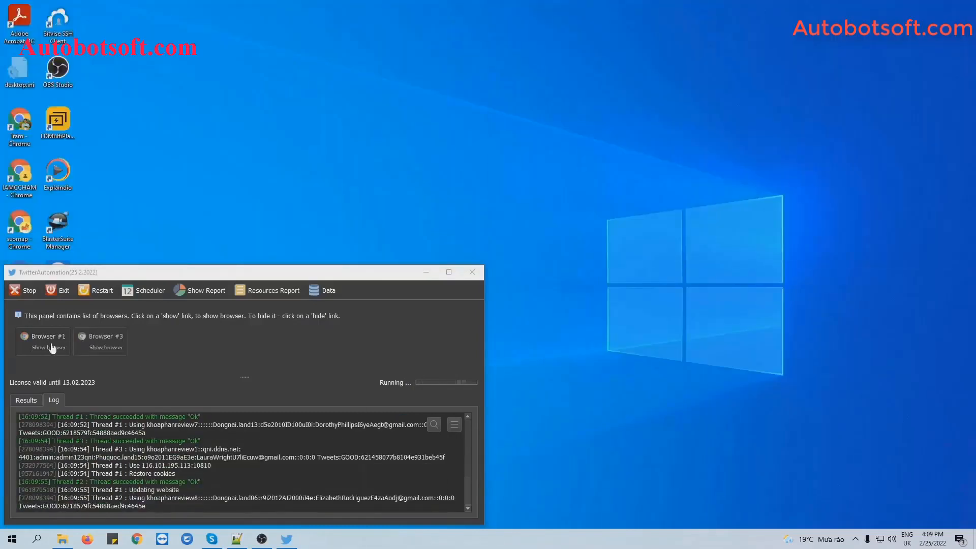
pyautogui.click(48, 348)
pyautogui.click(135, 394)
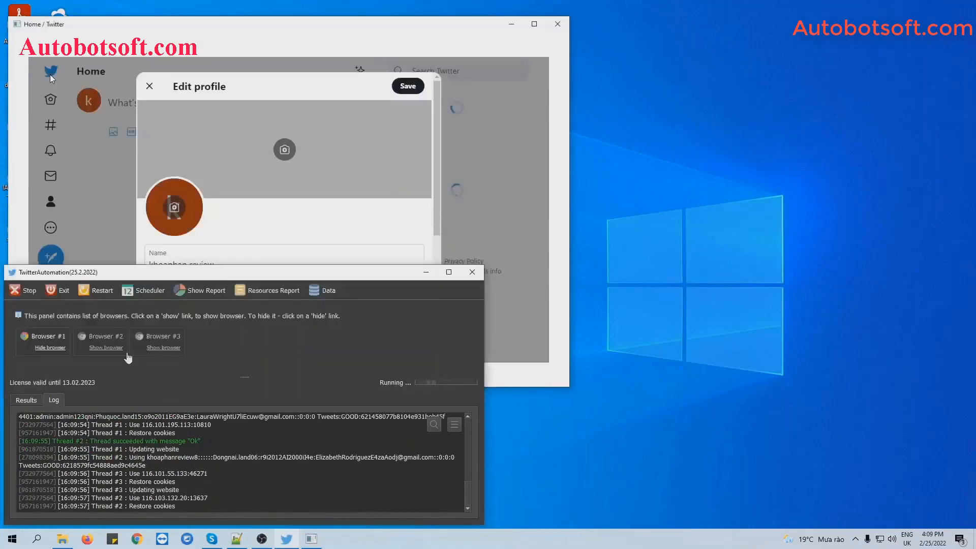
pyautogui.click(108, 347)
pyautogui.click(141, 389)
pyautogui.click(163, 348)
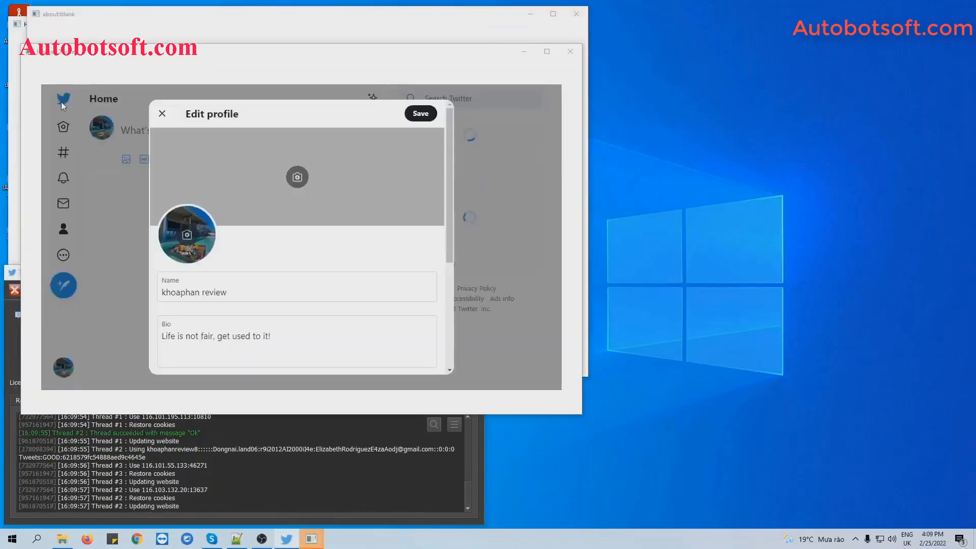
pyautogui.rightClick(506, 535)
pyautogui.click(585, 431)
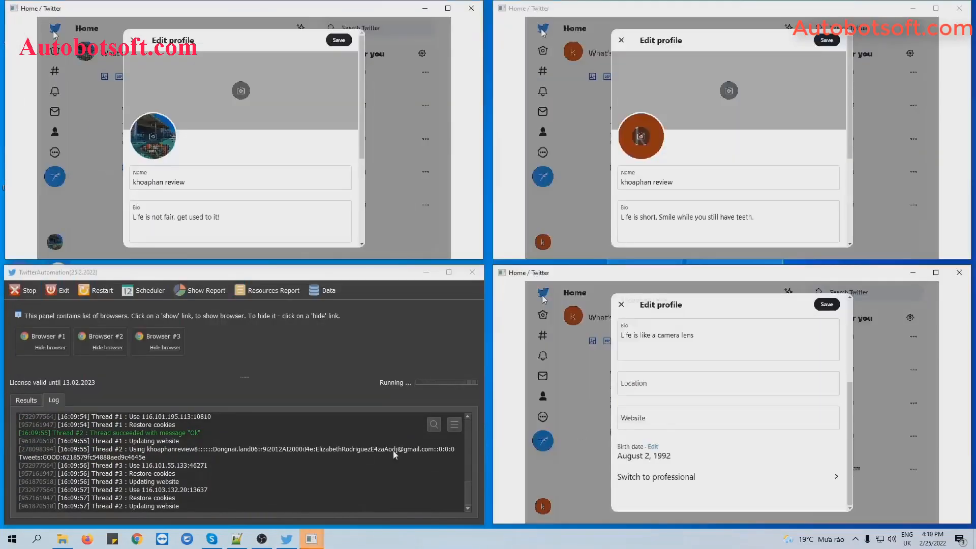